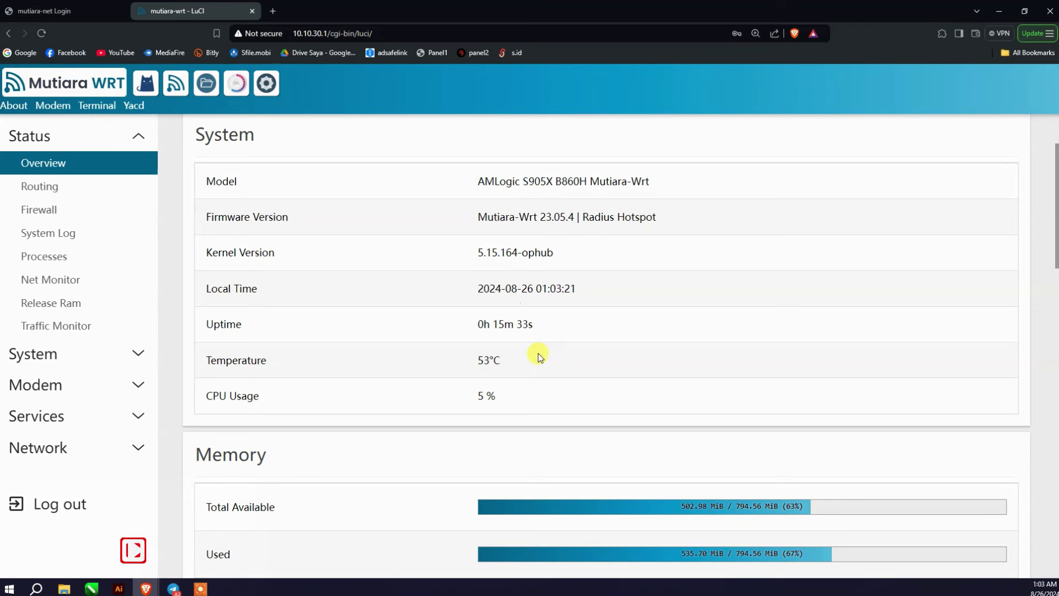
{"action": "scroll", "coordinate": [539, 354], "scroll_direction": "down", "scroll_amount": 5}
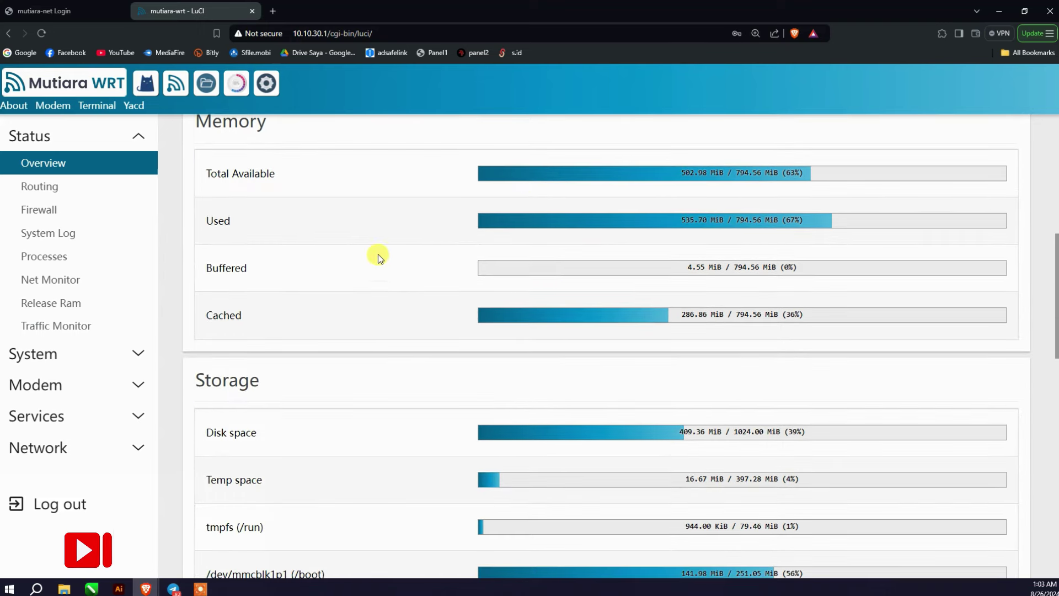
{"action": "scroll", "coordinate": [419, 283], "scroll_direction": "down", "scroll_amount": 4}
{"action": "scroll", "coordinate": [422, 283], "scroll_direction": "down", "scroll_amount": 3}
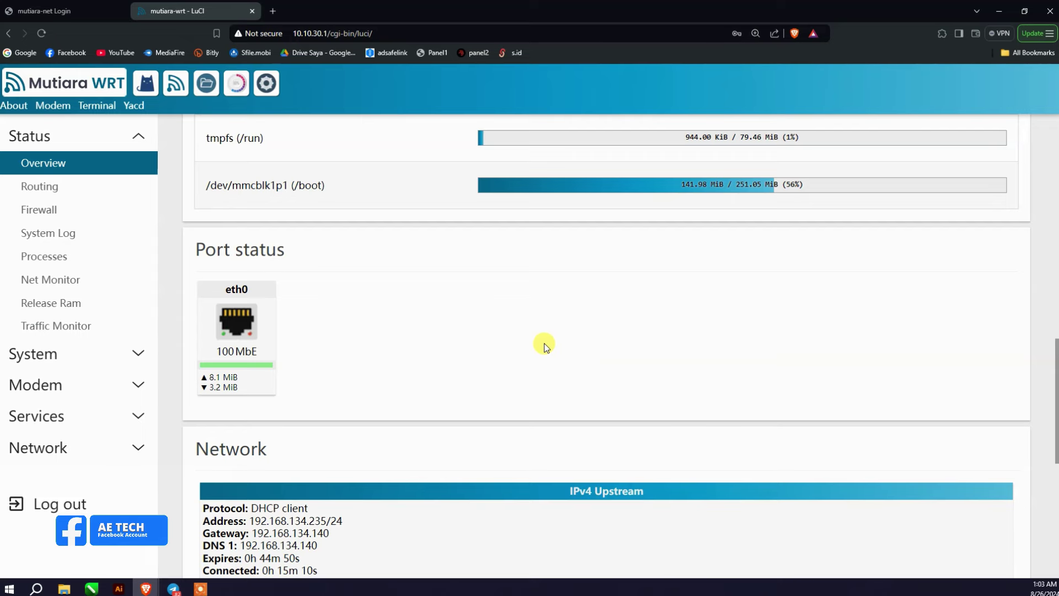
{"action": "scroll", "coordinate": [529, 346], "scroll_direction": "down", "scroll_amount": 5}
{"action": "scroll", "coordinate": [534, 337], "scroll_direction": "down", "scroll_amount": 2}
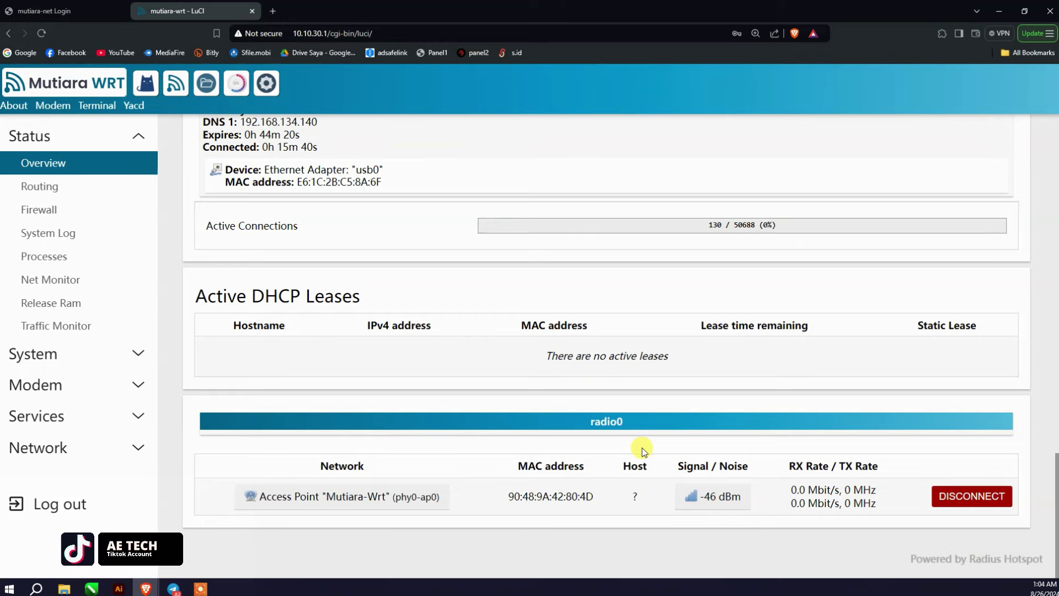
{"action": "scroll", "coordinate": [642, 450], "scroll_direction": "up", "scroll_amount": 10}
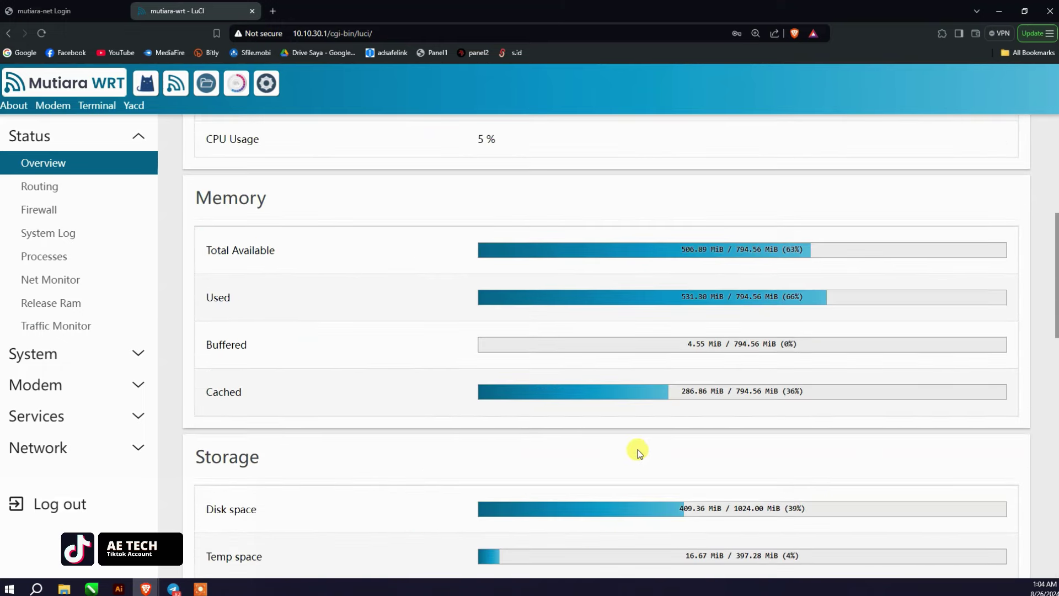
{"action": "scroll", "coordinate": [640, 452], "scroll_direction": "up", "scroll_amount": 6}
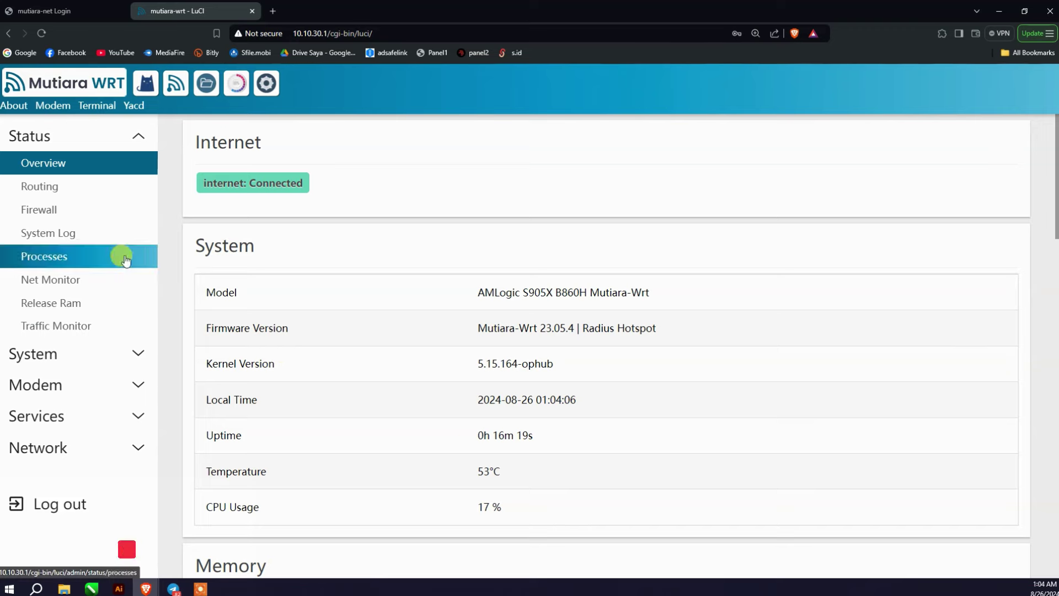
Step: Open Status > Routing, check the IPv6 tables, then return to the IPv4 neighbours, routes and rules
{"action": "left_click", "coordinate": [55, 192]}
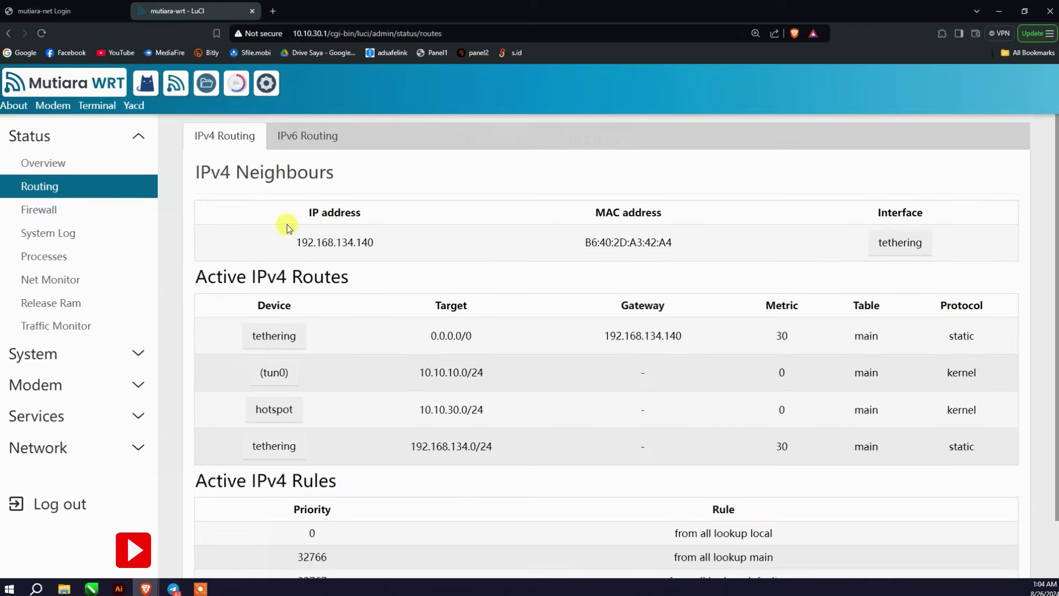
{"action": "scroll", "coordinate": [332, 250], "scroll_direction": "down", "scroll_amount": 3}
{"action": "scroll", "coordinate": [333, 250], "scroll_direction": "up", "scroll_amount": 3}
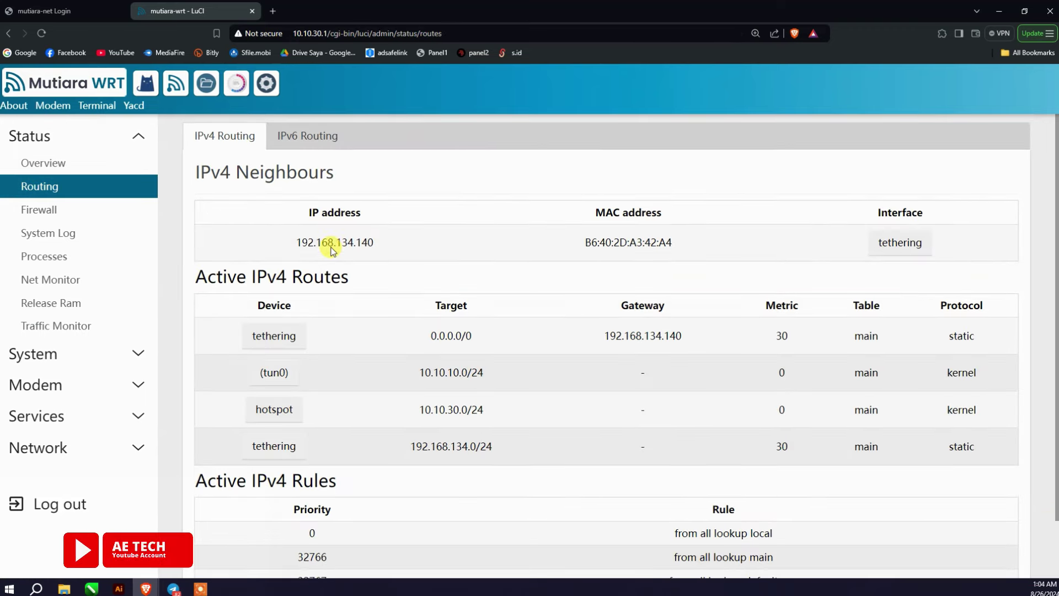
{"action": "left_click", "coordinate": [289, 144]}
{"action": "left_click", "coordinate": [250, 146]}
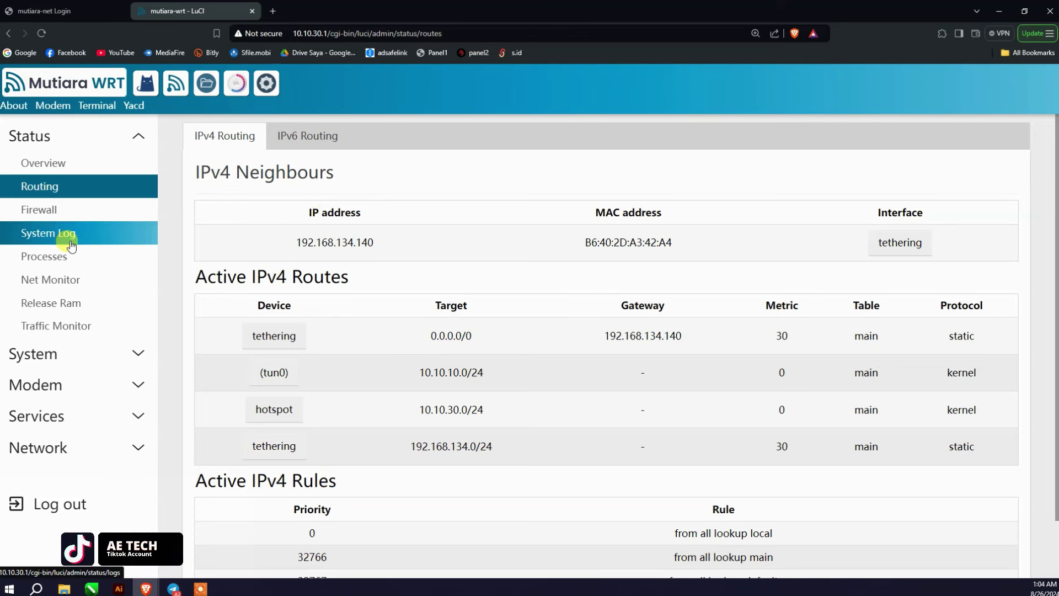
Step: Check the Firewall status, then the System Log, jumping to its newest and oldest entries
{"action": "left_click", "coordinate": [94, 209]}
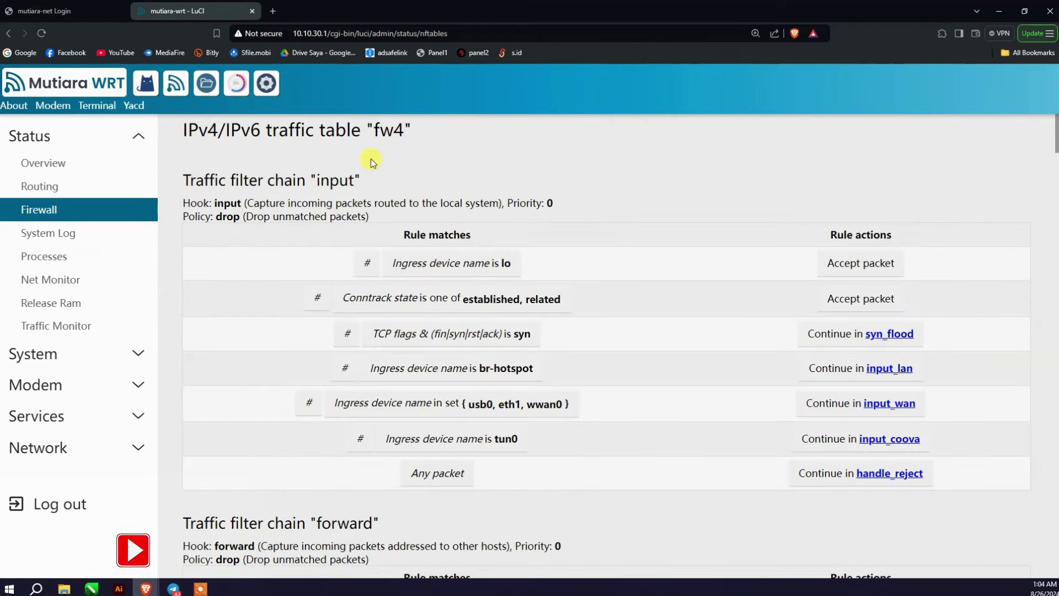
{"action": "left_click", "coordinate": [113, 233]}
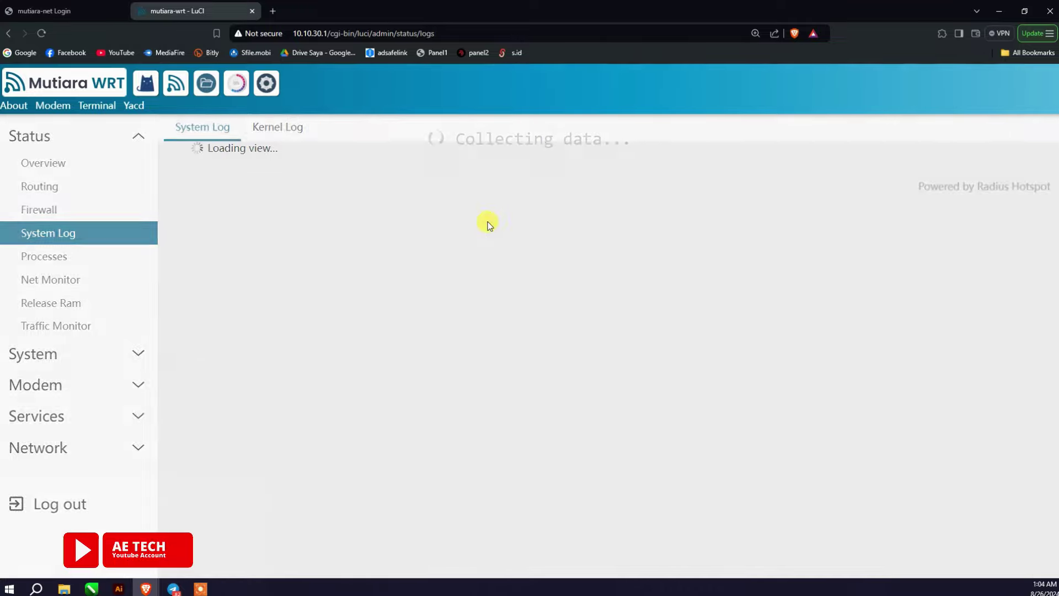
{"action": "left_click", "coordinate": [235, 161]}
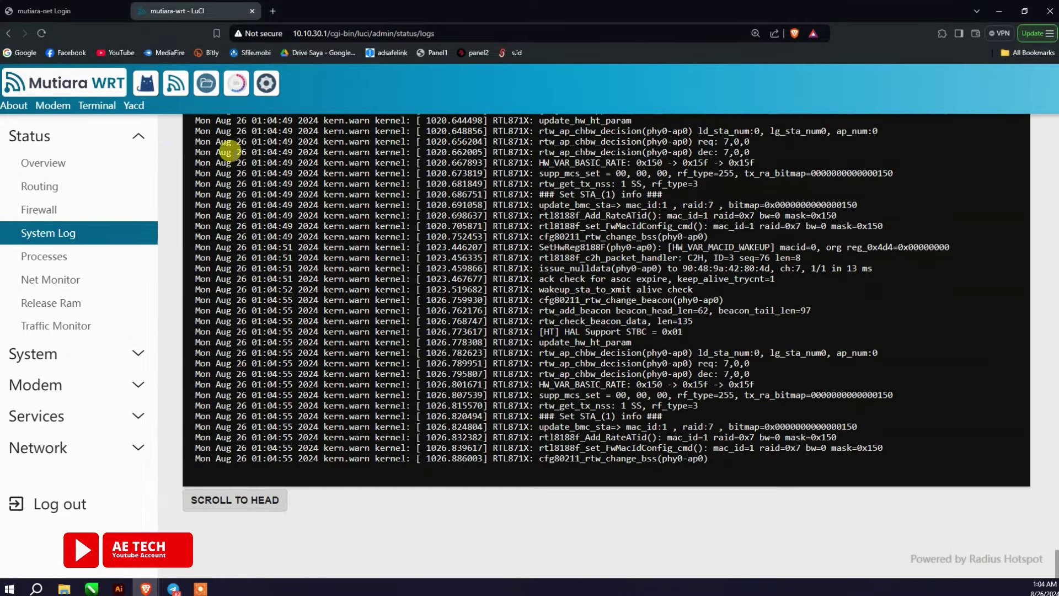
{"action": "left_click", "coordinate": [257, 506]}
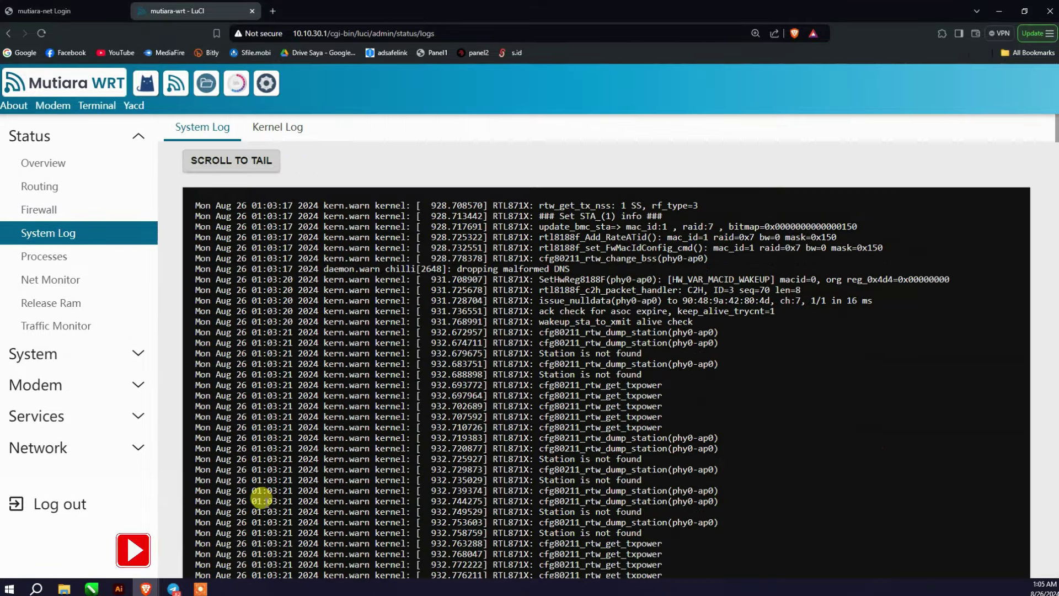
Step: Scroll through the Processes list of running processes and their CPU and memory use
{"action": "left_click", "coordinate": [114, 260]}
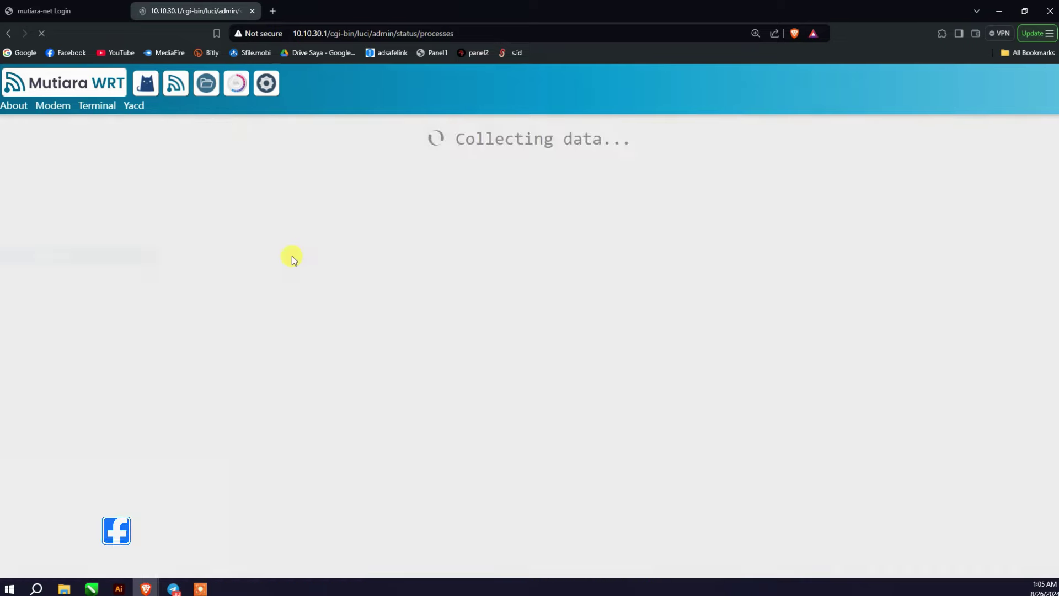
{"action": "scroll", "coordinate": [193, 287], "scroll_direction": "down", "scroll_amount": 3}
{"action": "scroll", "coordinate": [193, 287], "scroll_direction": "down", "scroll_amount": 20}
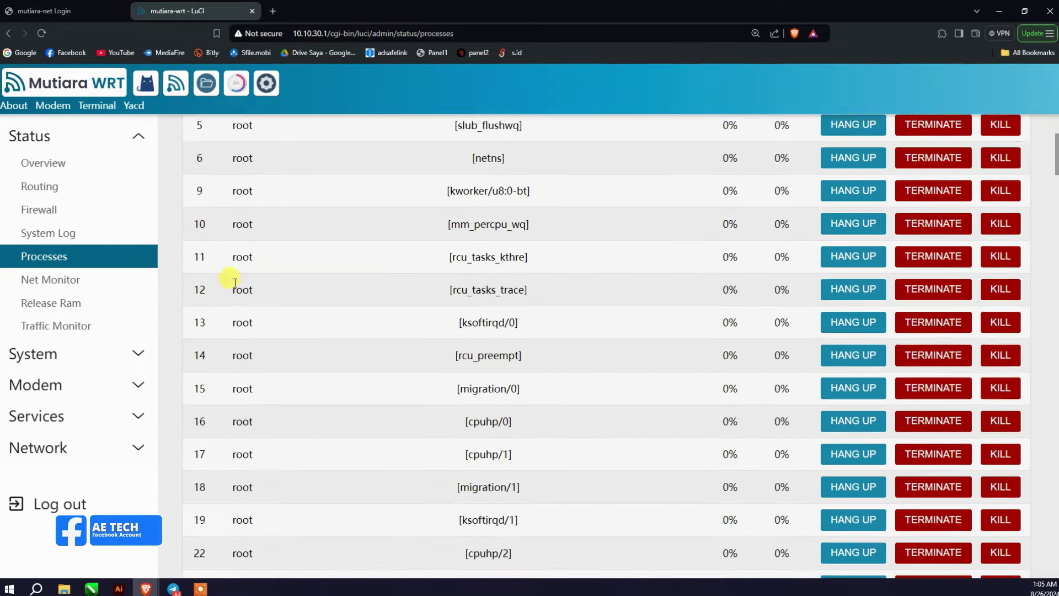
{"action": "scroll", "coordinate": [240, 290], "scroll_direction": "down", "scroll_amount": 20}
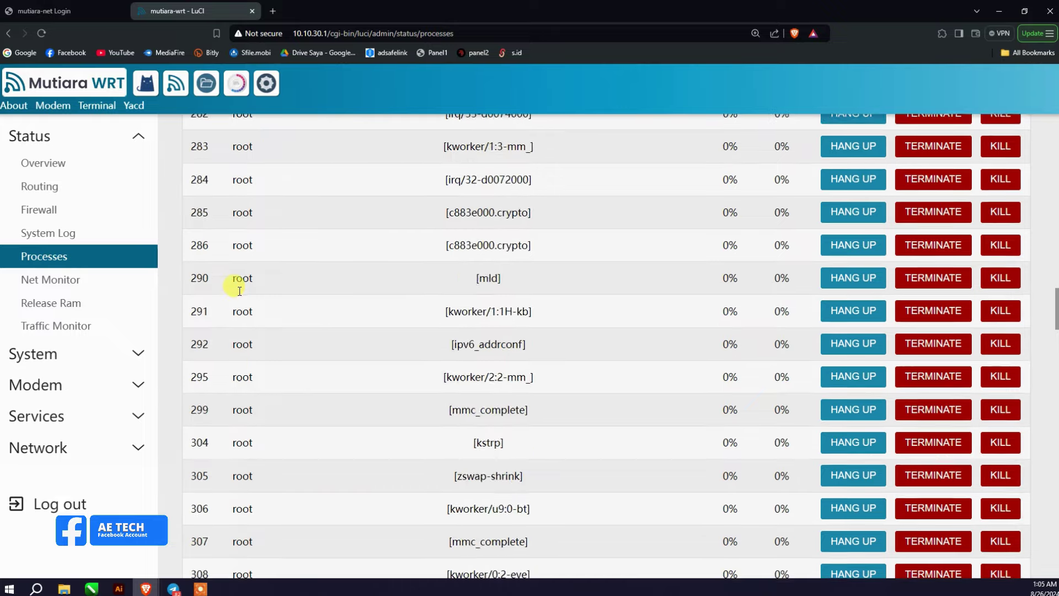
{"action": "scroll", "coordinate": [230, 293], "scroll_direction": "down", "scroll_amount": 10}
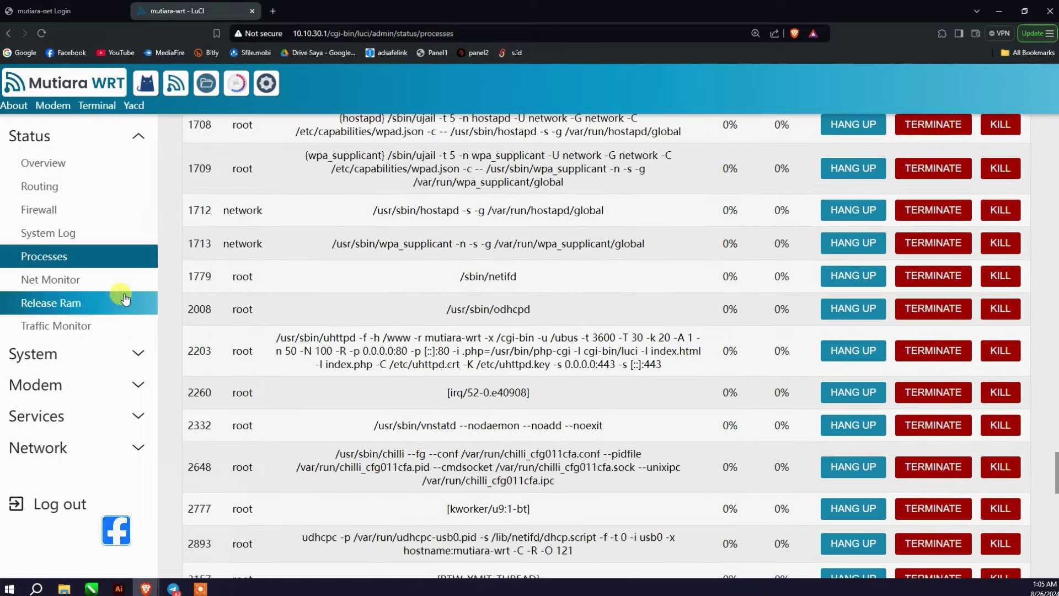
Step: Check the Net Monitor, release unused RAM, then view the br-hotspot Traffic Monitor totals
{"action": "left_click", "coordinate": [107, 279]}
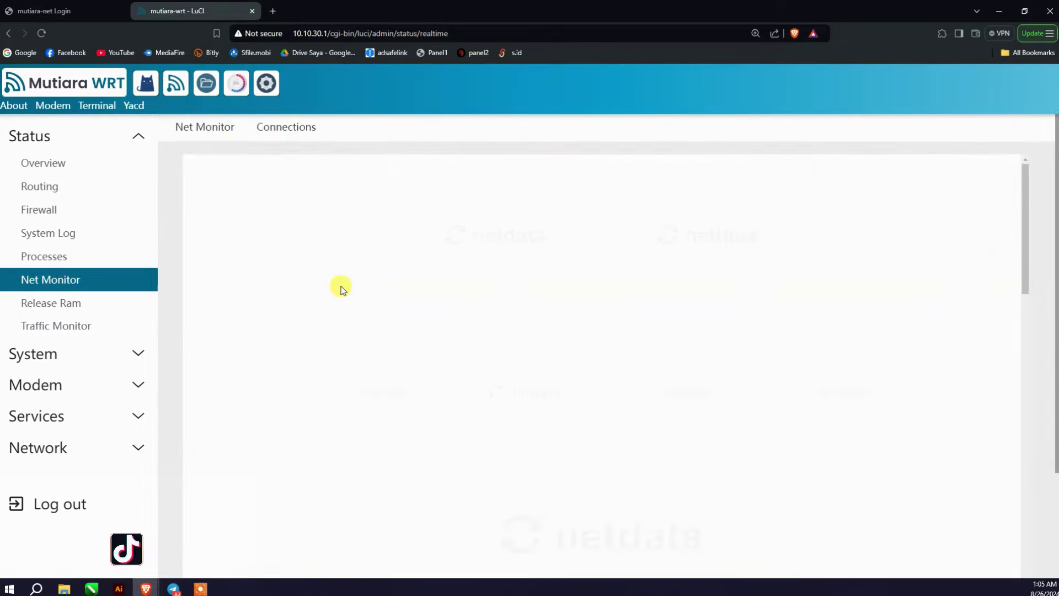
{"action": "scroll", "coordinate": [502, 272], "scroll_direction": "down", "scroll_amount": 4}
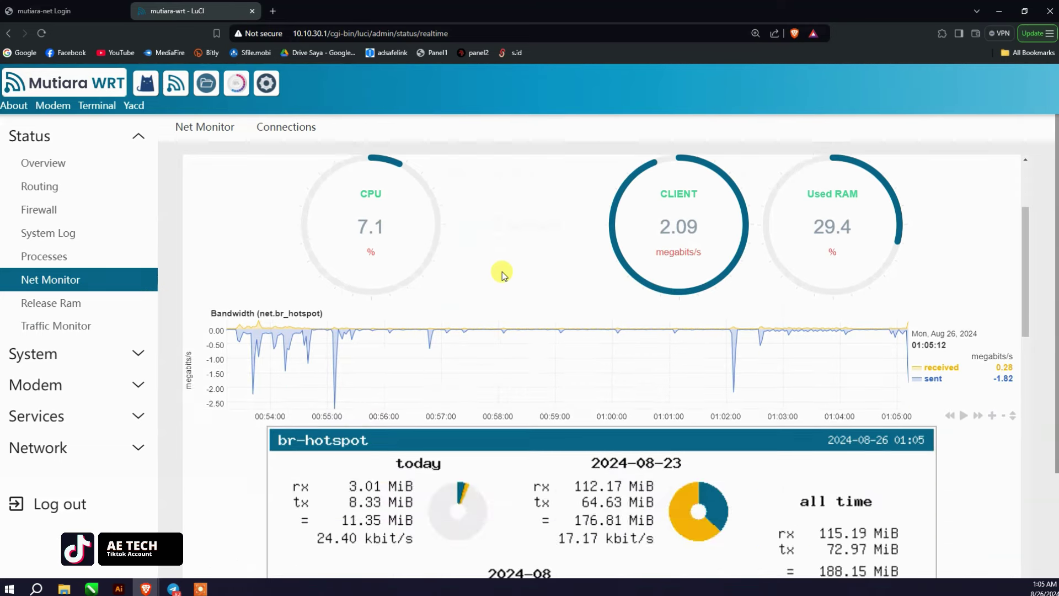
{"action": "scroll", "coordinate": [503, 274], "scroll_direction": "up", "scroll_amount": 4}
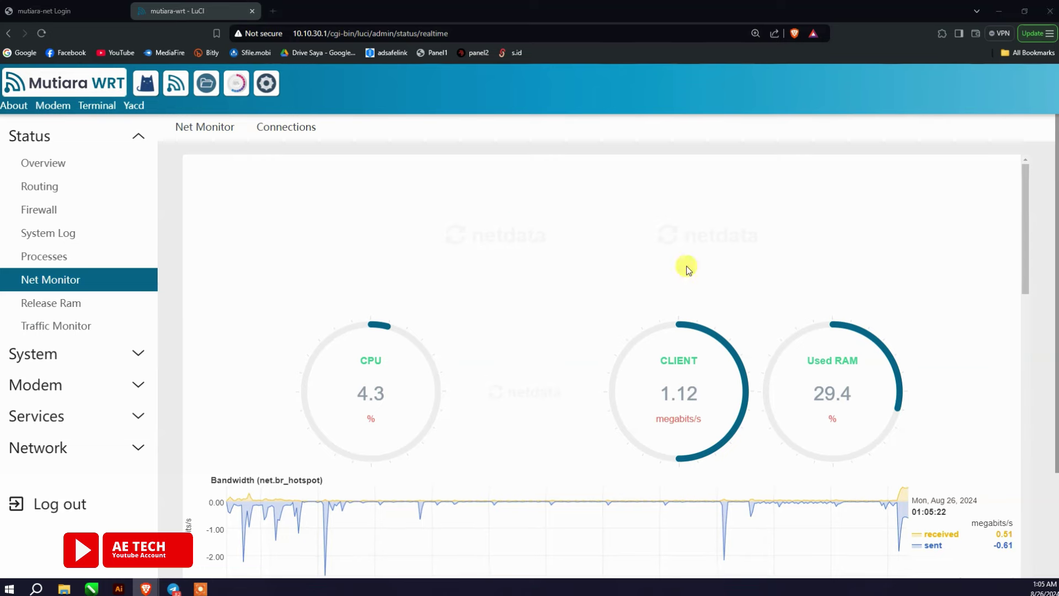
{"action": "left_click", "coordinate": [133, 303]}
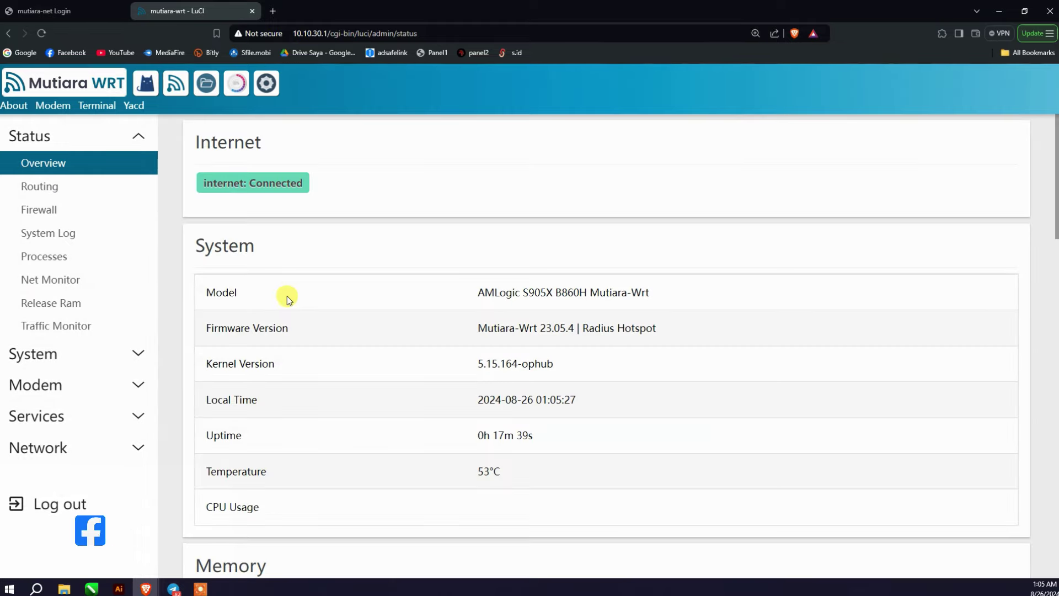
{"action": "scroll", "coordinate": [286, 295], "scroll_direction": "down", "scroll_amount": 2}
{"action": "left_click", "coordinate": [70, 327]}
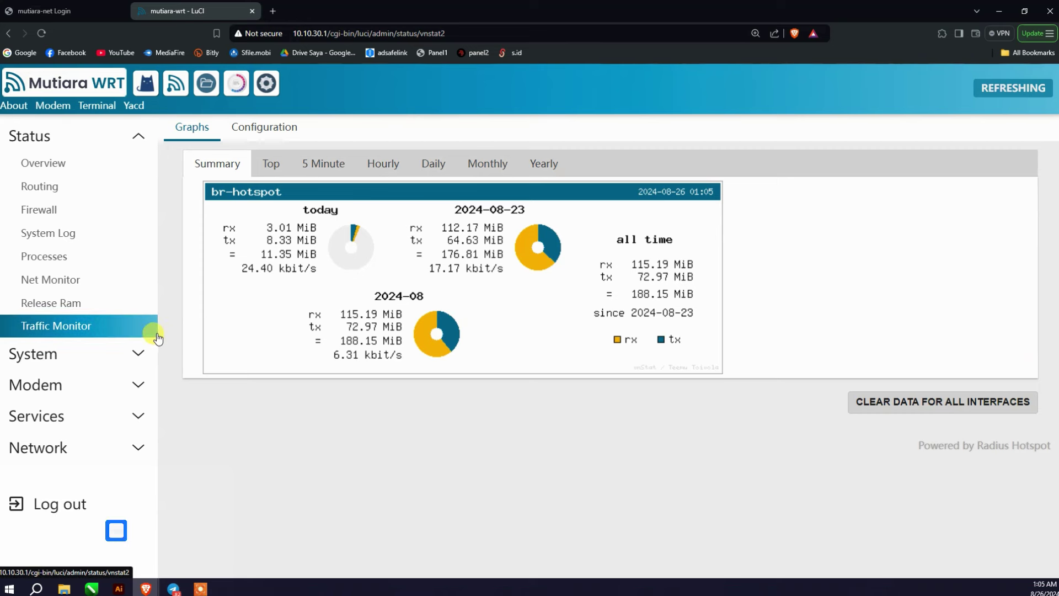
Step: Open System > System properties and review the Logging and Time Synchronization tabs
{"action": "left_click", "coordinate": [136, 356]}
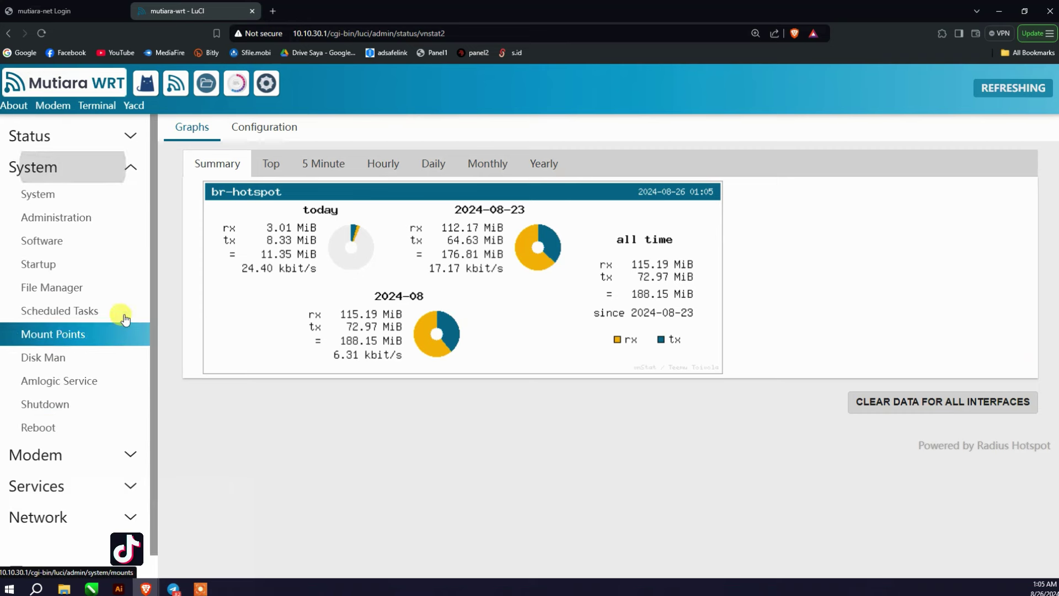
{"action": "left_click", "coordinate": [44, 206]}
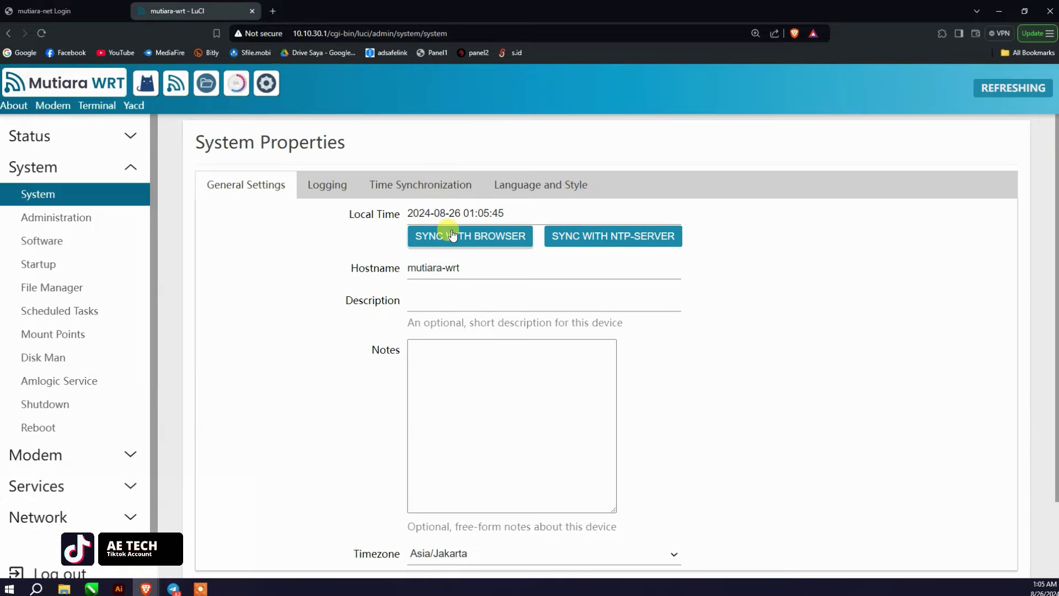
{"action": "scroll", "coordinate": [536, 236], "scroll_direction": "down", "scroll_amount": 1}
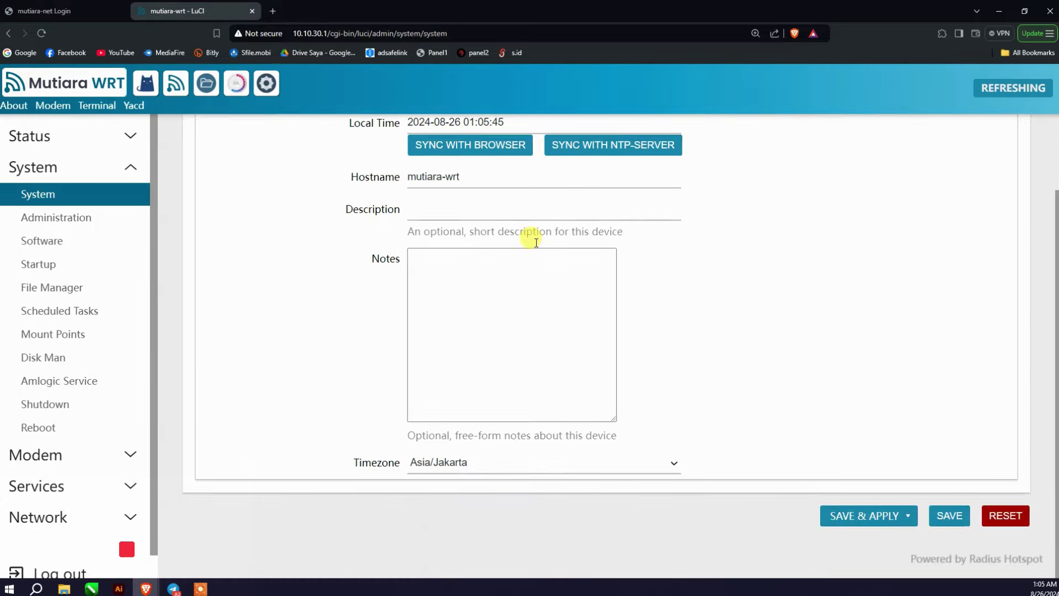
{"action": "scroll", "coordinate": [496, 226], "scroll_direction": "up", "scroll_amount": 1}
{"action": "left_click", "coordinate": [349, 190]}
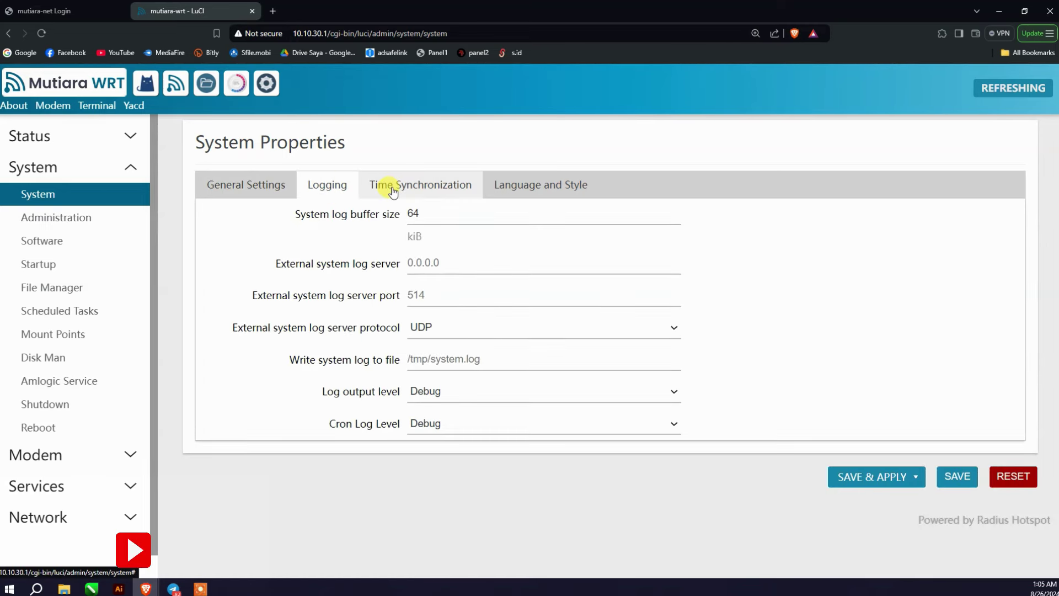
{"action": "left_click", "coordinate": [379, 184]}
Step: On Language and Style, inspect the language and theme dropdowns, keeping auto and Material
{"action": "left_click", "coordinate": [538, 186]}
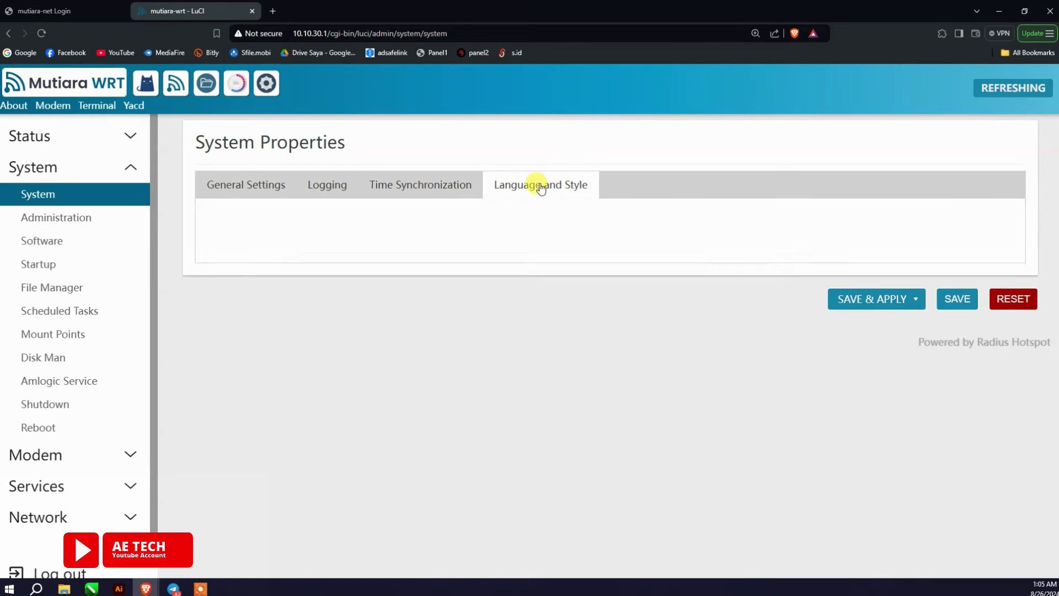
{"action": "left_click", "coordinate": [505, 214]}
{"action": "left_click", "coordinate": [502, 214]}
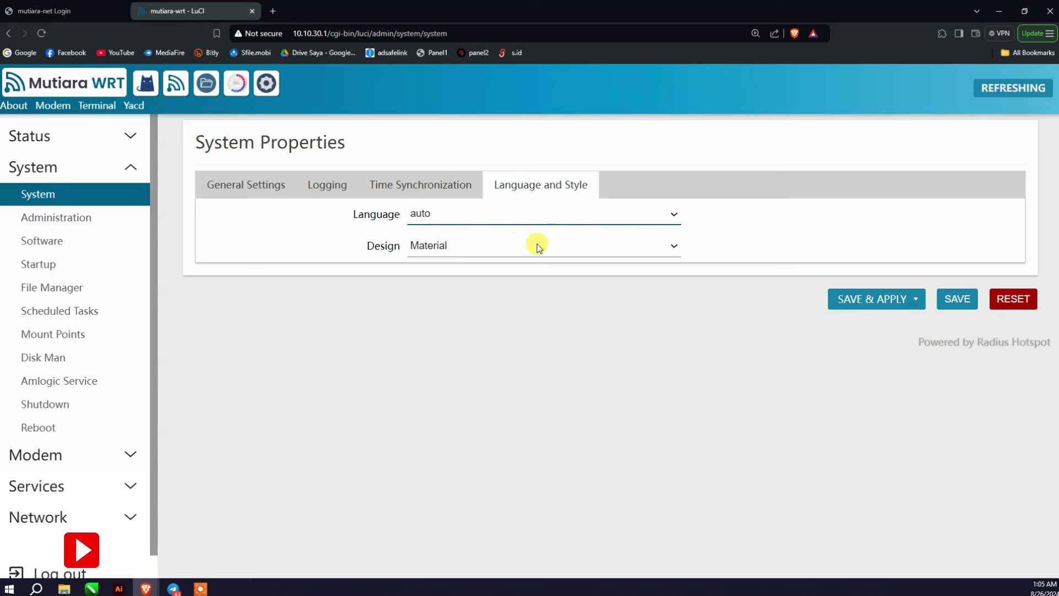
{"action": "left_click", "coordinate": [499, 209]}
{"action": "left_click", "coordinate": [513, 217]}
{"action": "left_click", "coordinate": [568, 243]}
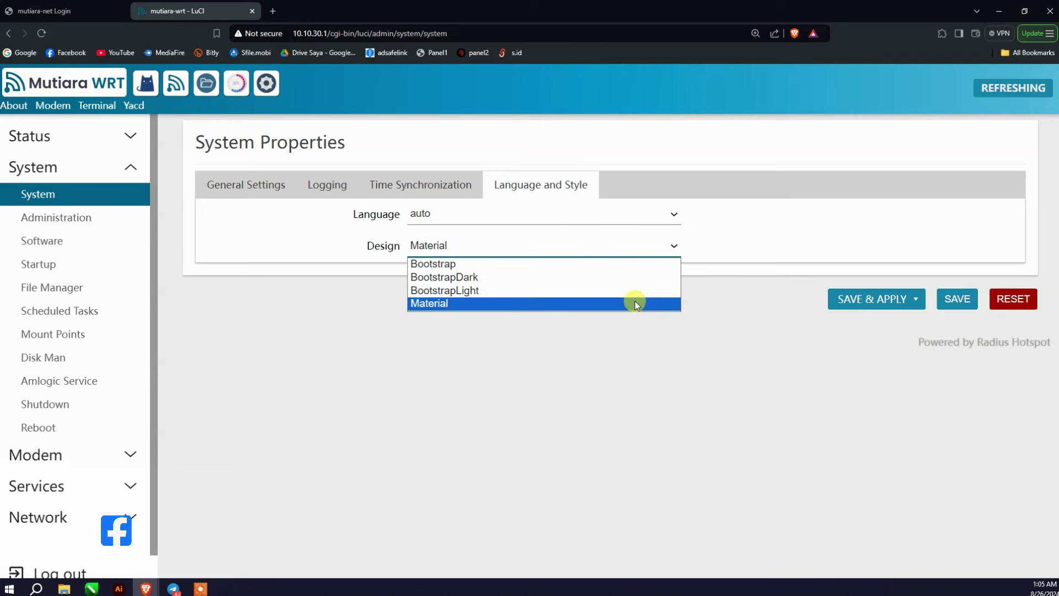
{"action": "left_click", "coordinate": [746, 277]}
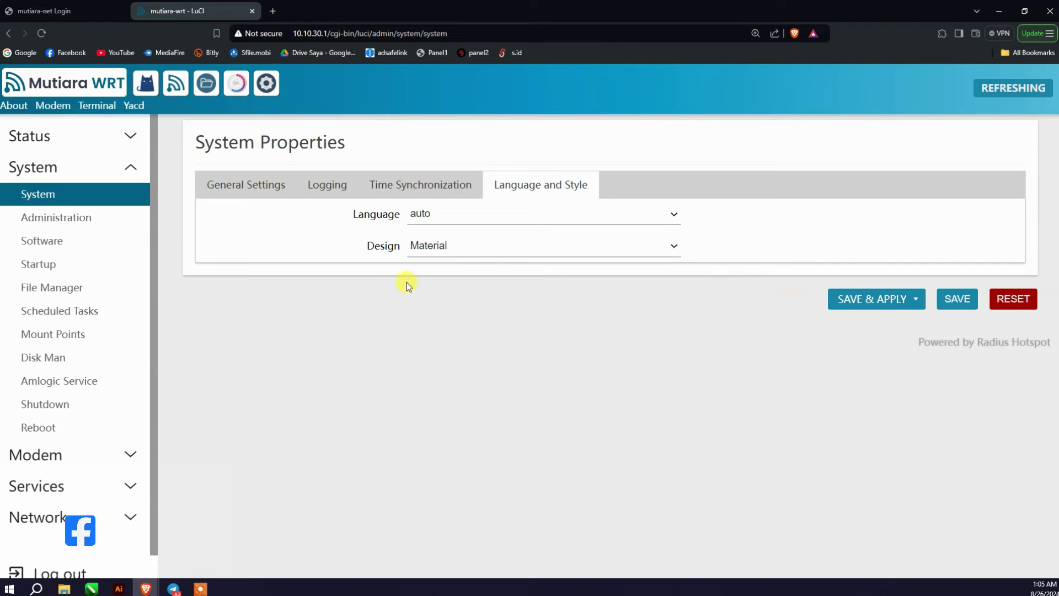
{"action": "left_click", "coordinate": [118, 241]}
Step: In Administration, review the SSH Access, SSH-Keys and HTTP(S) Access tabs, then Router Password
{"action": "left_click", "coordinate": [105, 218]}
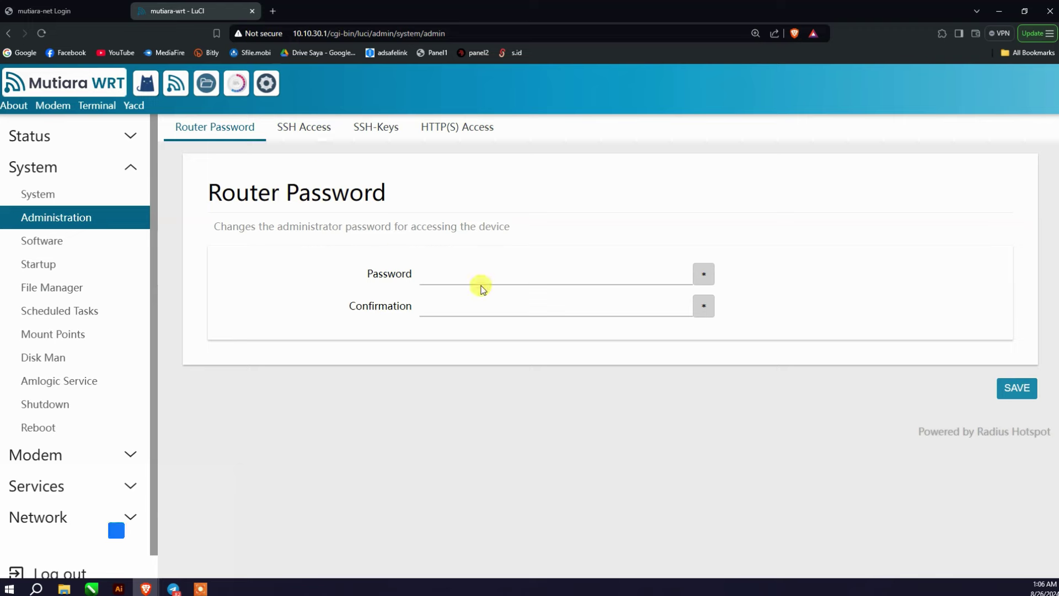
{"action": "left_click", "coordinate": [315, 138]}
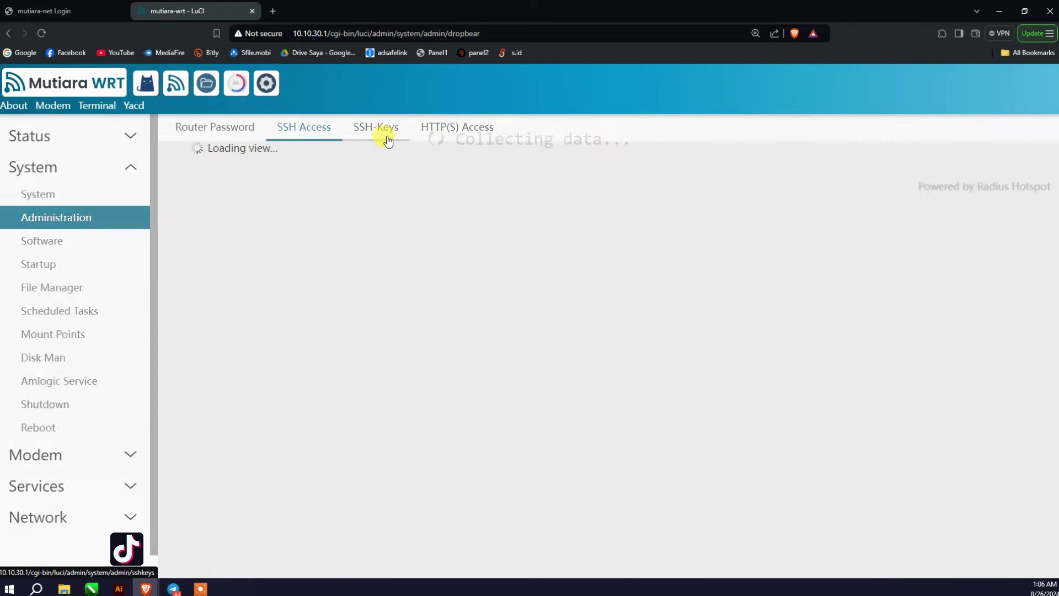
{"action": "left_click", "coordinate": [379, 132]}
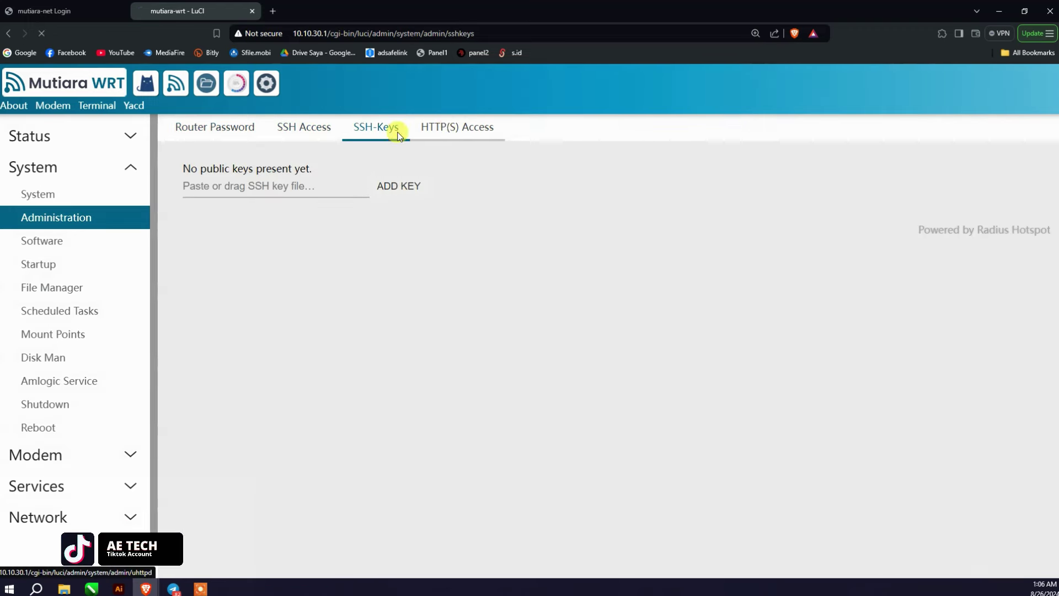
{"action": "left_click", "coordinate": [457, 127]}
{"action": "left_click", "coordinate": [212, 132]}
Step: Visit the Software page, then scroll the Startup init-script list beginning with sysfixtime
{"action": "left_click", "coordinate": [83, 243]}
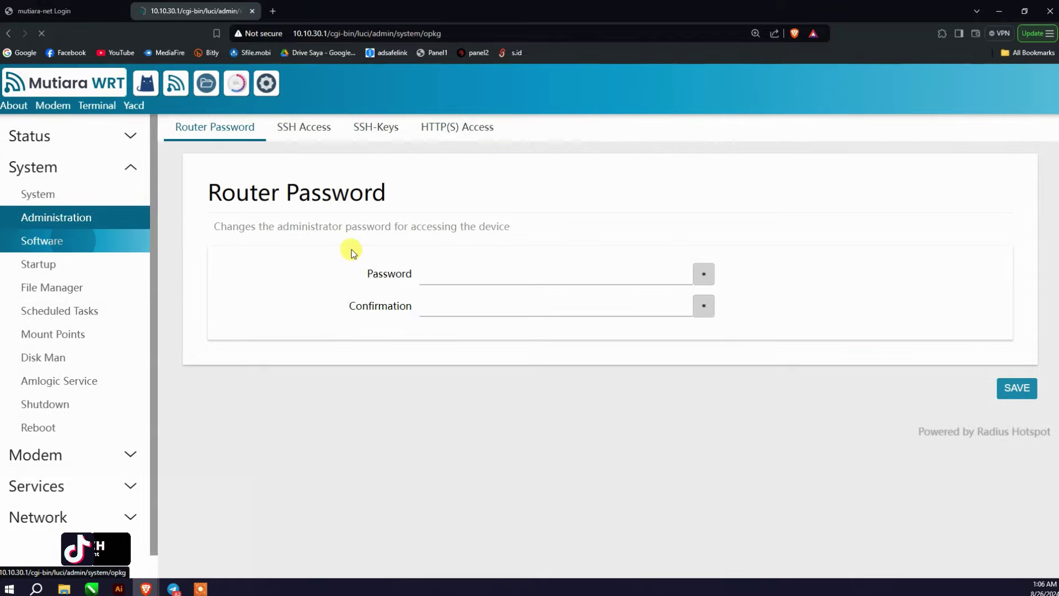
{"action": "left_click", "coordinate": [120, 275]}
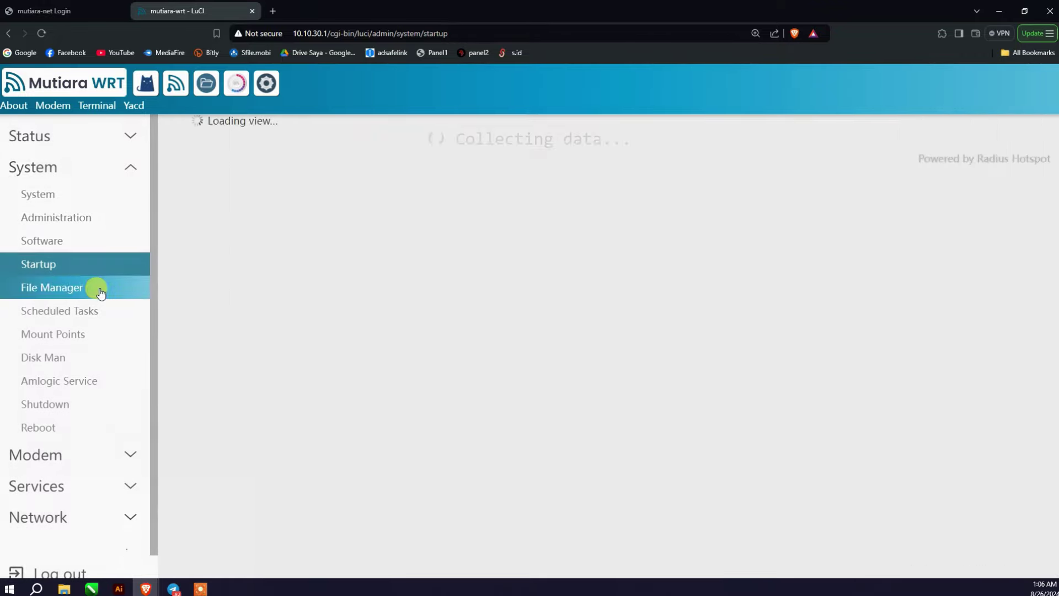
{"action": "scroll", "coordinate": [338, 287], "scroll_direction": "down", "scroll_amount": 20}
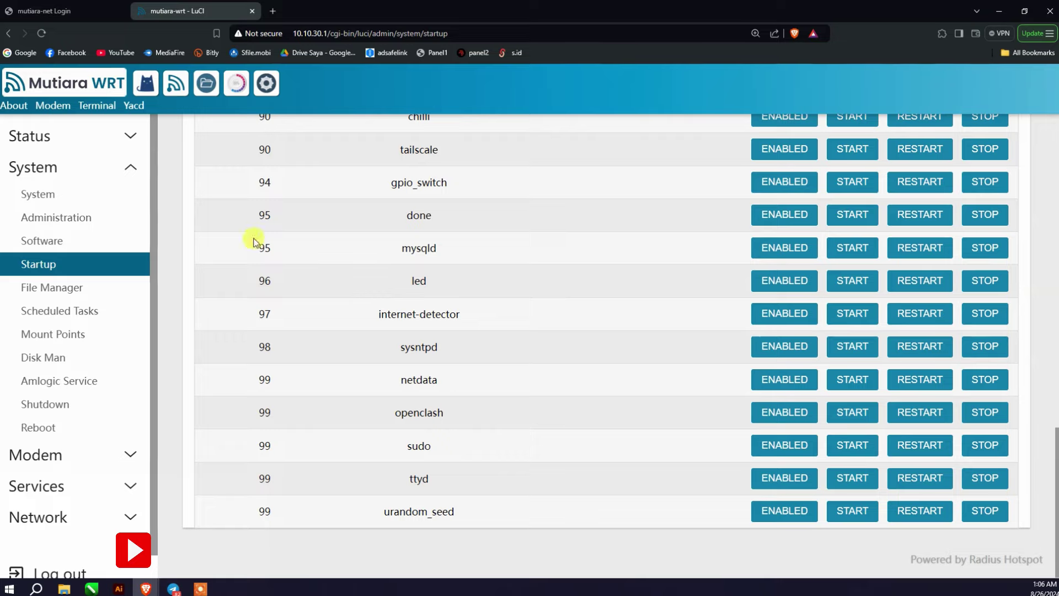
{"action": "scroll", "coordinate": [326, 335], "scroll_direction": "up", "scroll_amount": 20}
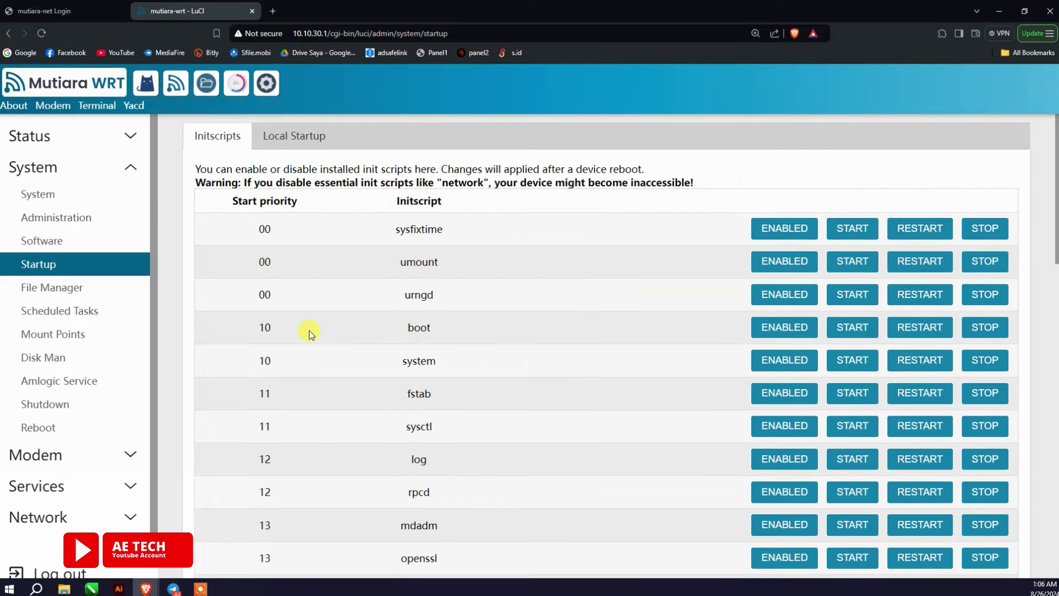
{"action": "scroll", "coordinate": [310, 333], "scroll_direction": "down", "scroll_amount": 5}
Step: Browse the File Manager into the empty root folder and usr/lib, then go to Scheduled Tasks
{"action": "left_click", "coordinate": [44, 286]}
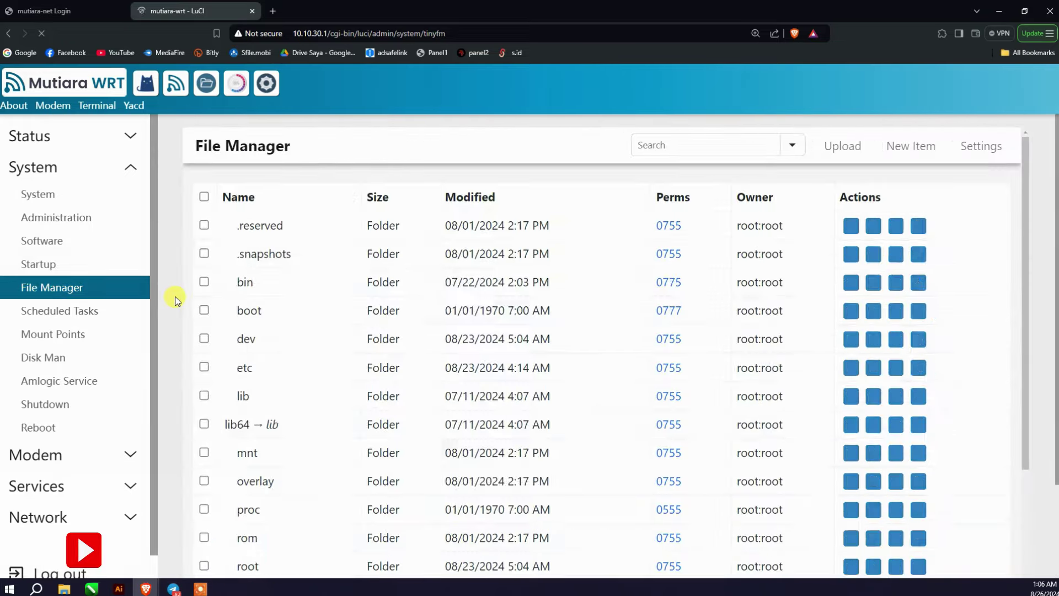
{"action": "scroll", "coordinate": [310, 290], "scroll_direction": "down", "scroll_amount": 5}
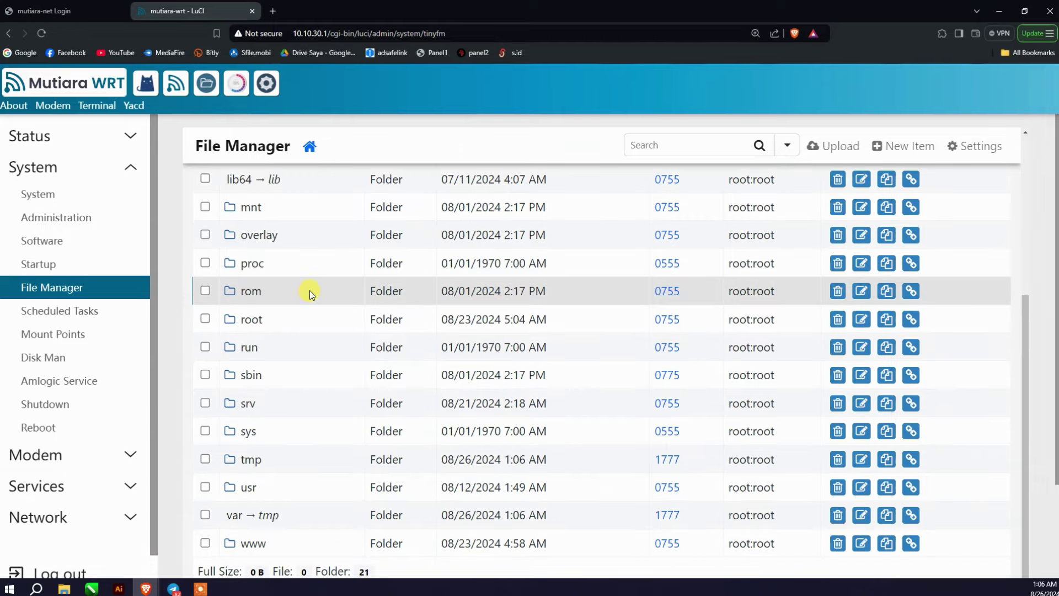
{"action": "scroll", "coordinate": [310, 290], "scroll_direction": "down", "scroll_amount": 2}
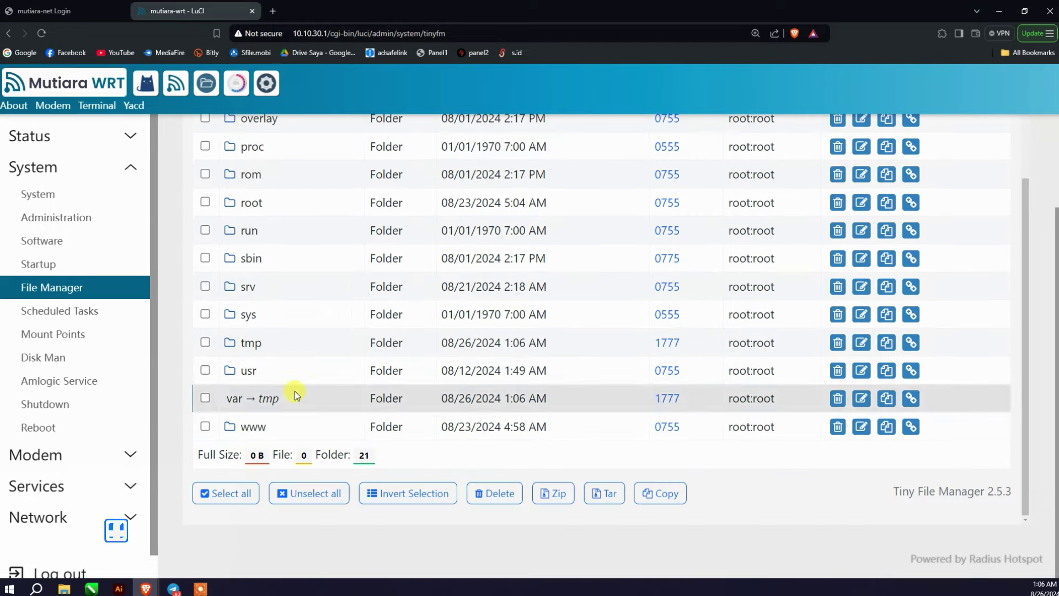
{"action": "left_click", "coordinate": [246, 209]}
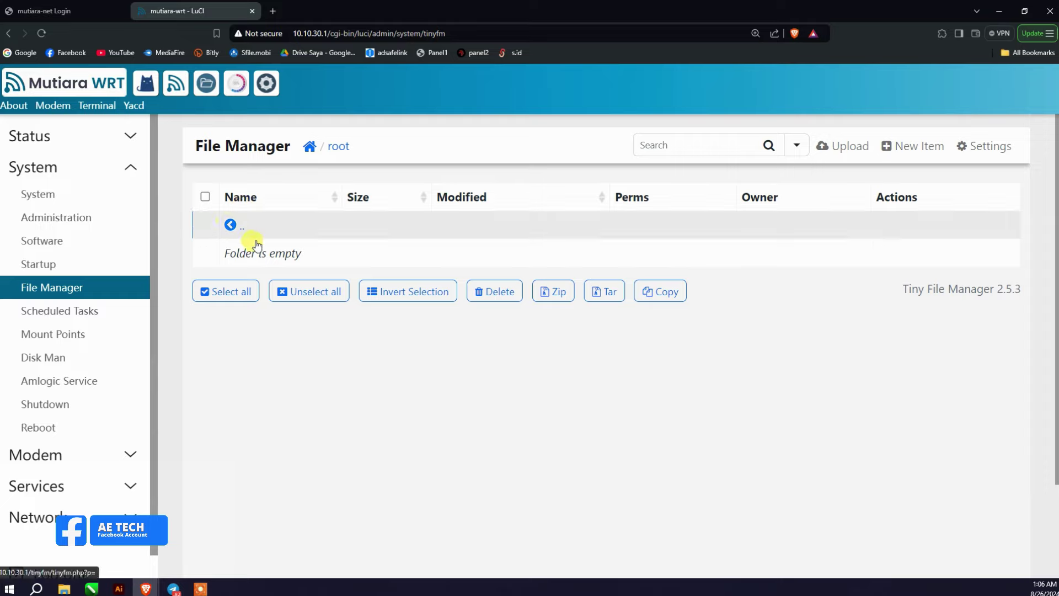
{"action": "left_click", "coordinate": [255, 241]}
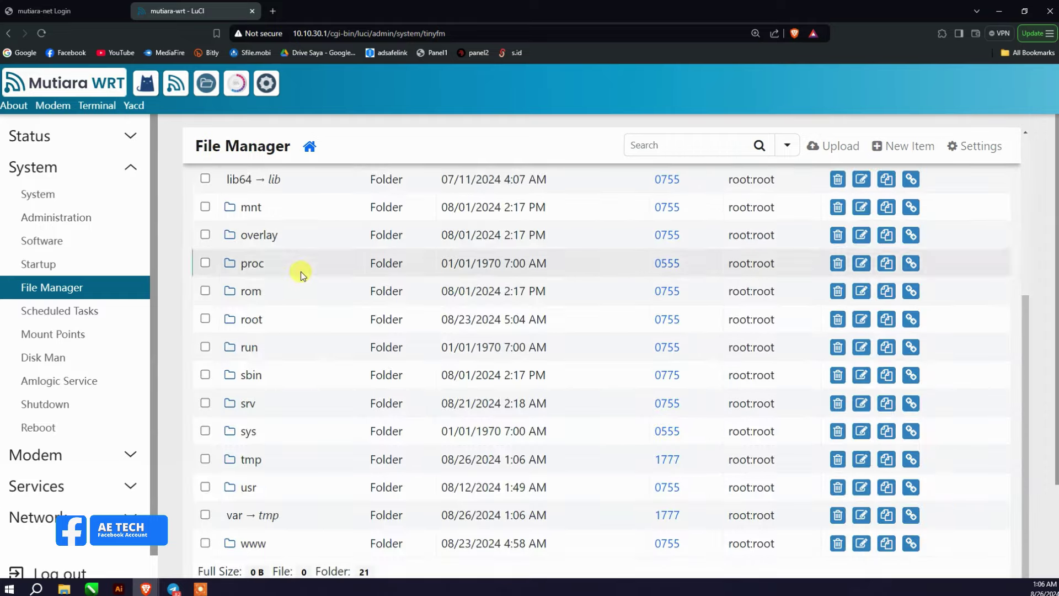
{"action": "left_click", "coordinate": [247, 484]}
{"action": "left_click", "coordinate": [247, 366]}
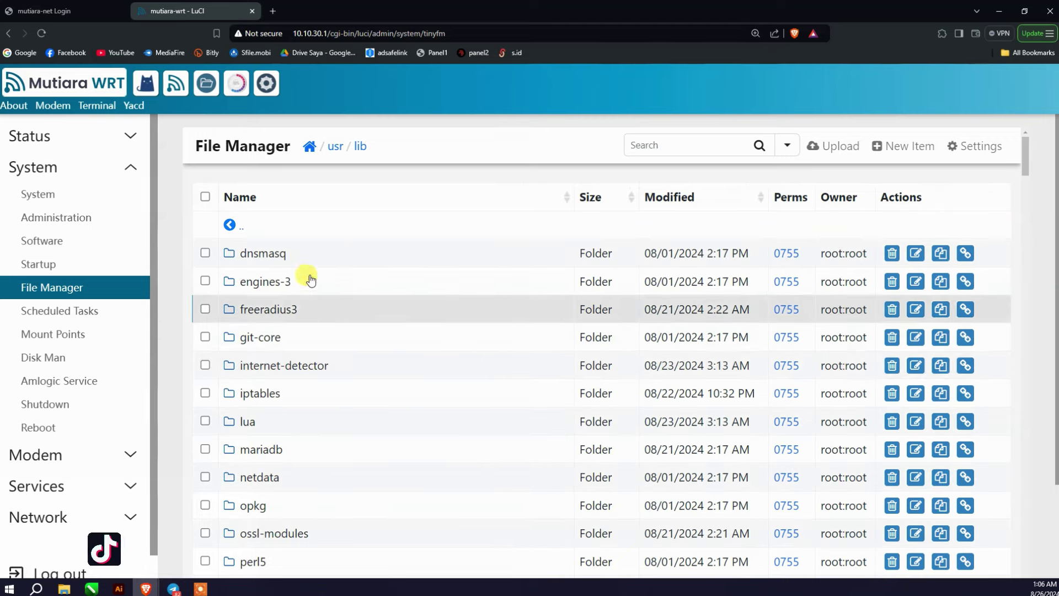
{"action": "left_click", "coordinate": [87, 310]}
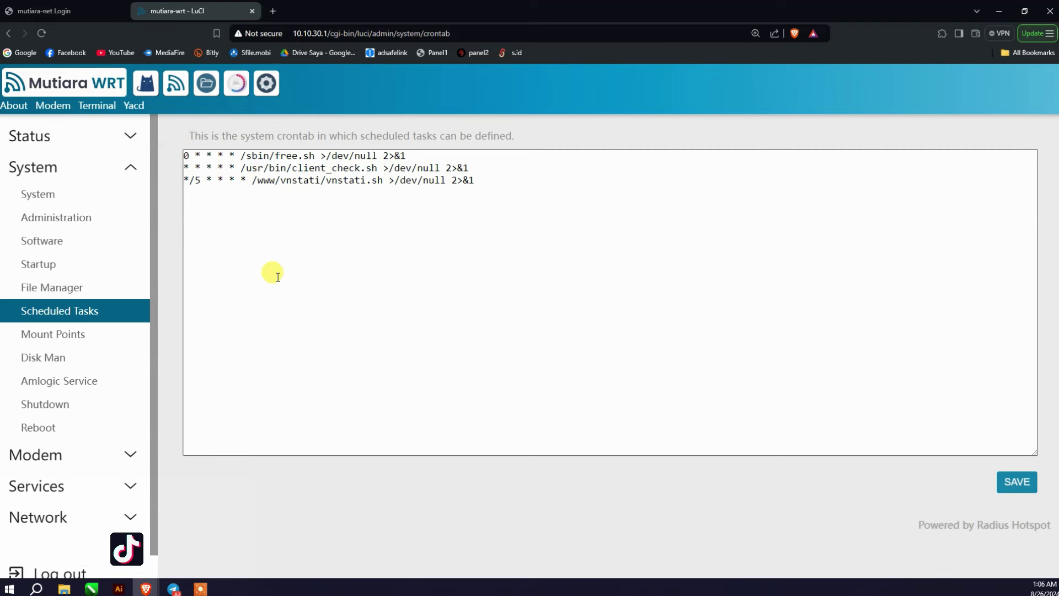
Step: Visit Mount Points and Disk Man, then show Amlogic Service's Install OpenWrt form
{"action": "left_click", "coordinate": [73, 331]}
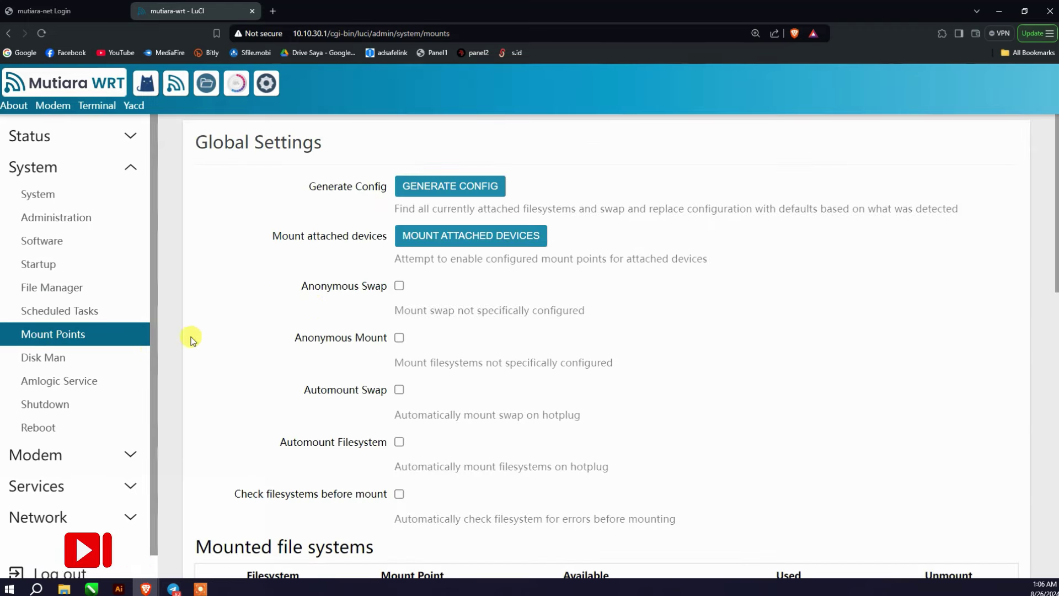
{"action": "left_click", "coordinate": [50, 358]}
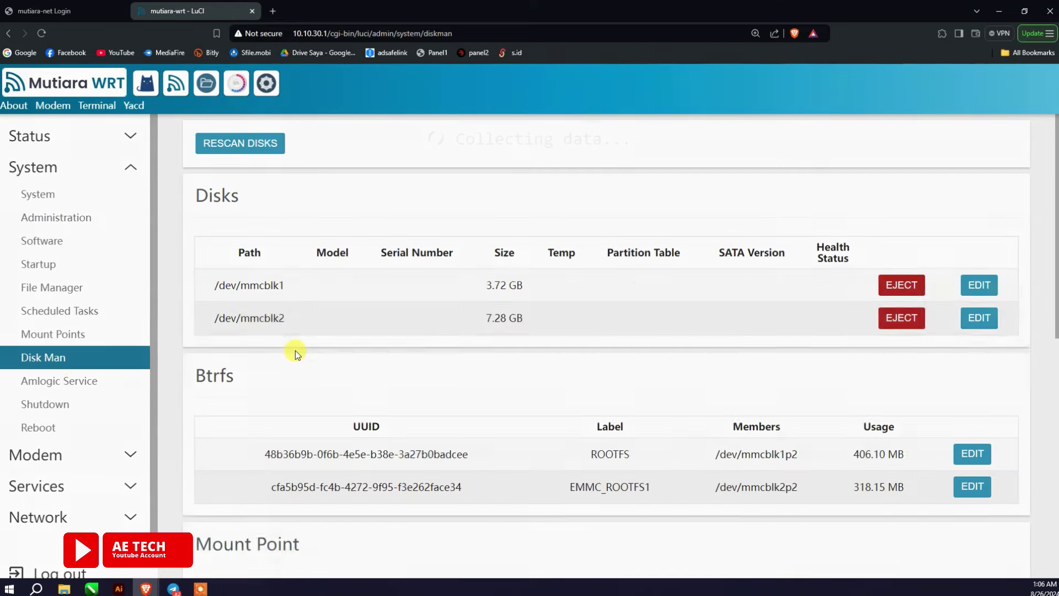
{"action": "left_click", "coordinate": [69, 379]}
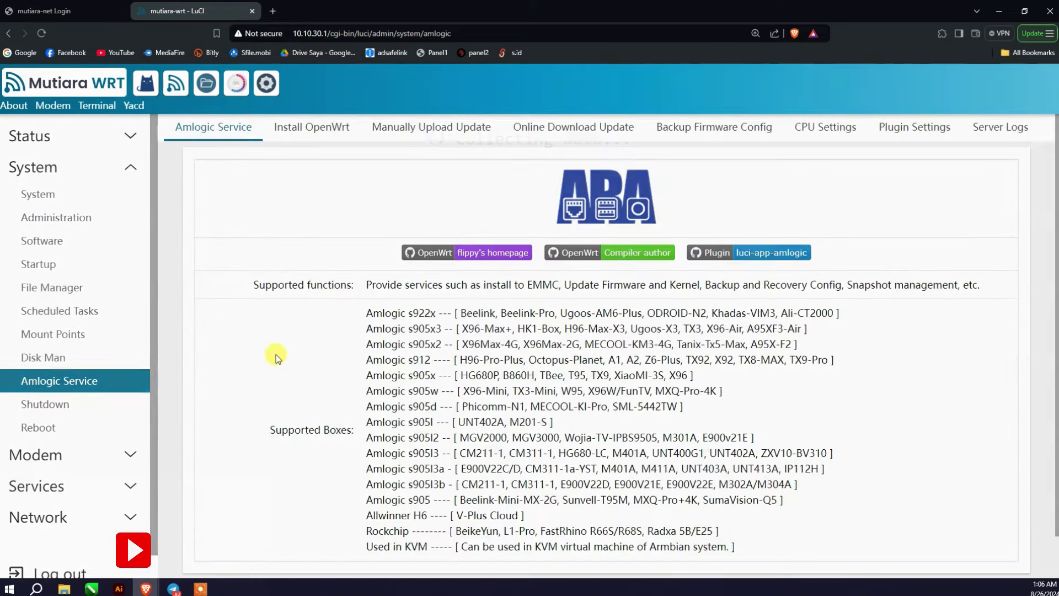
{"action": "left_click", "coordinate": [315, 135]}
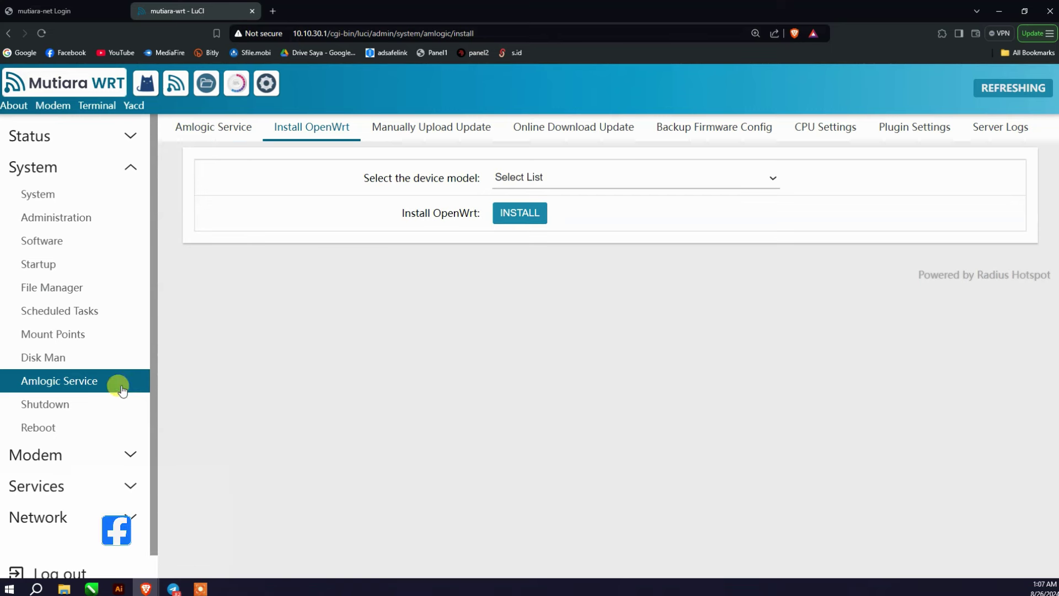
Step: Check the Shutdown and Reboot pages, then open the Modem 3G/4G/5G connection page
{"action": "left_click", "coordinate": [105, 405]}
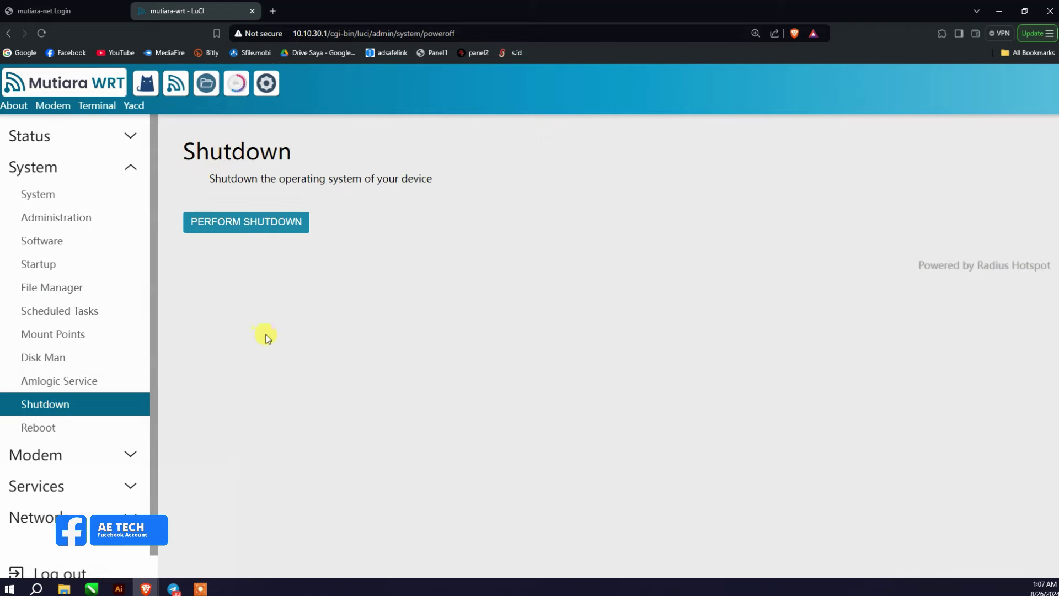
{"action": "left_click", "coordinate": [127, 424]}
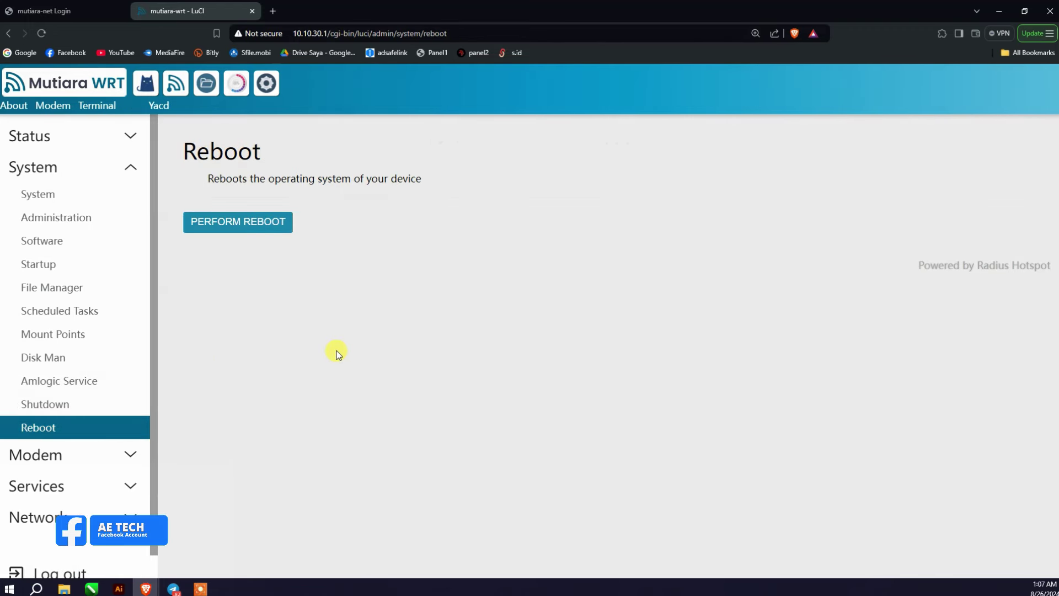
{"action": "left_click", "coordinate": [110, 454]}
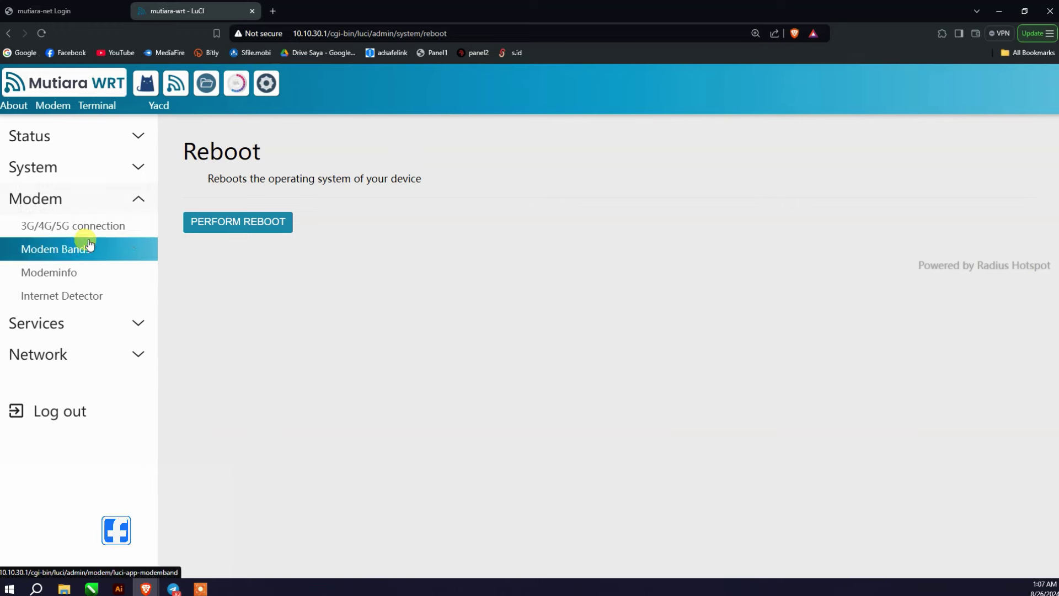
{"action": "left_click", "coordinate": [77, 225]}
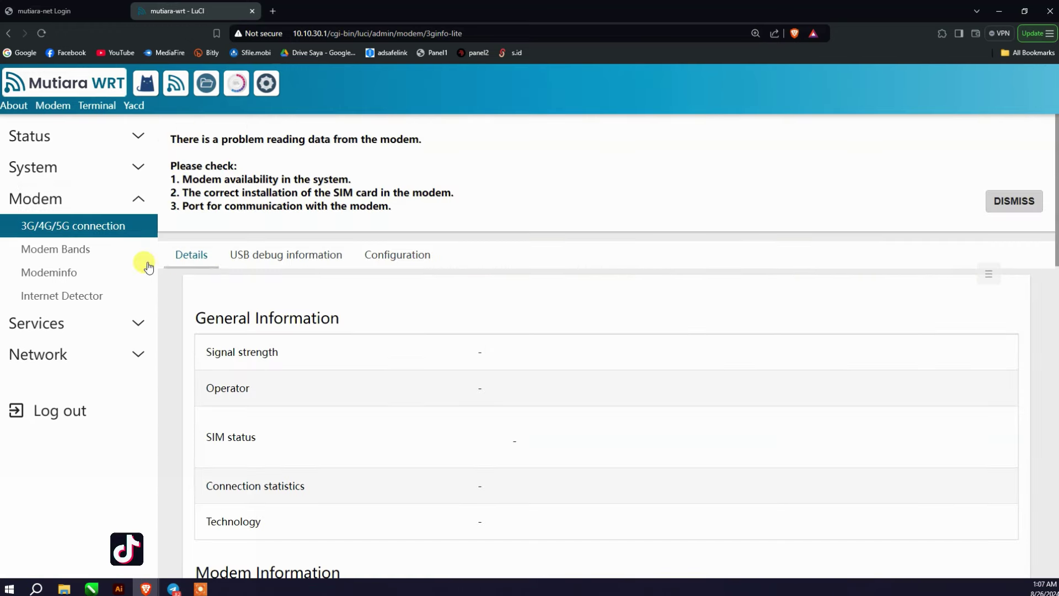
Step: View Modem Bands and Modeminfo, then Internet Detector reporting Connected and Running
{"action": "left_click", "coordinate": [116, 253]}
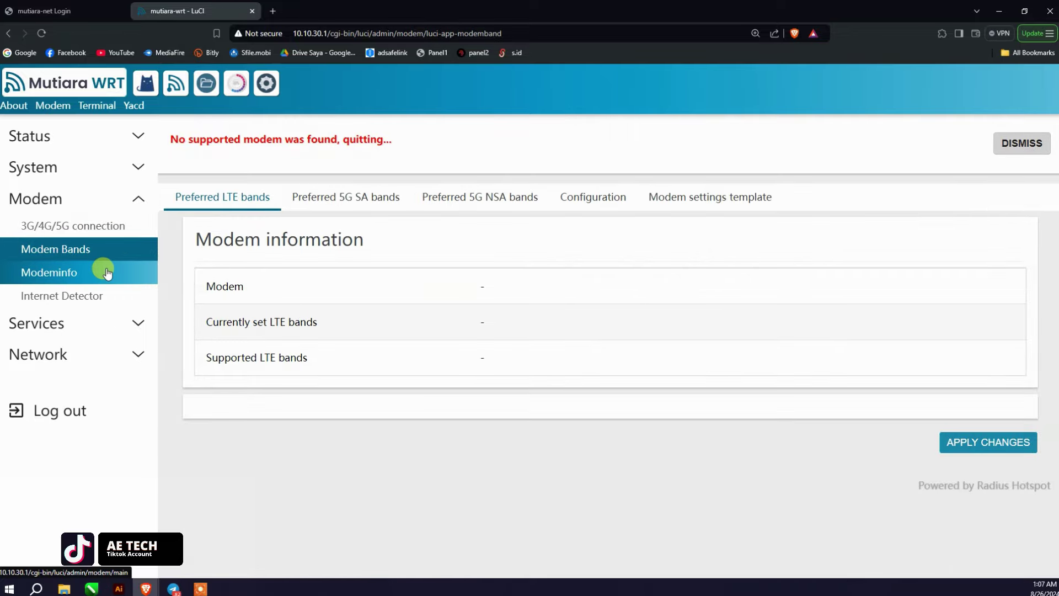
{"action": "left_click", "coordinate": [106, 271]}
{"action": "left_click", "coordinate": [111, 298]}
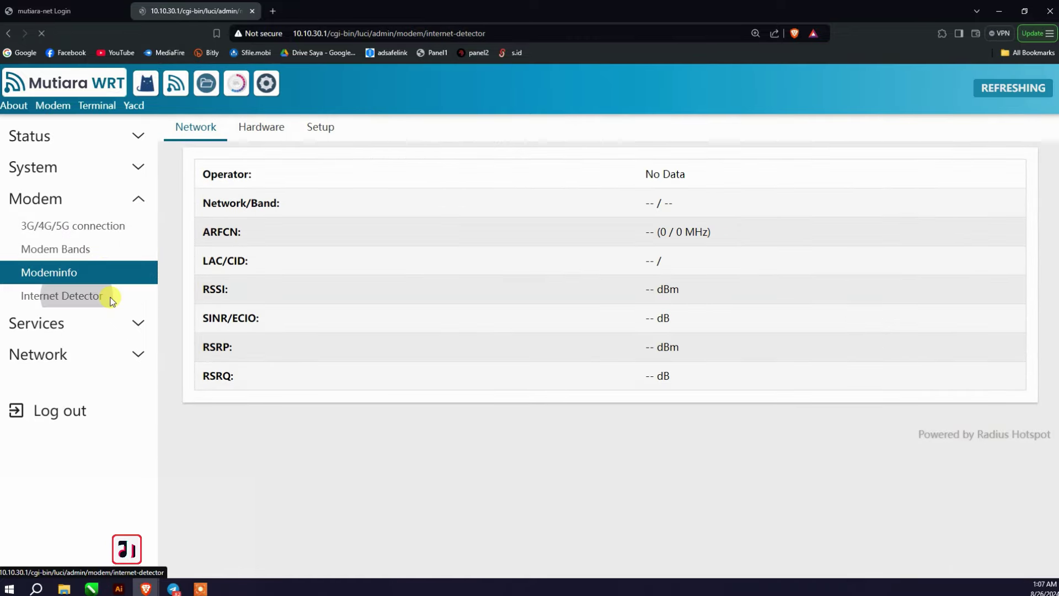
{"action": "scroll", "coordinate": [325, 287], "scroll_direction": "down", "scroll_amount": 2}
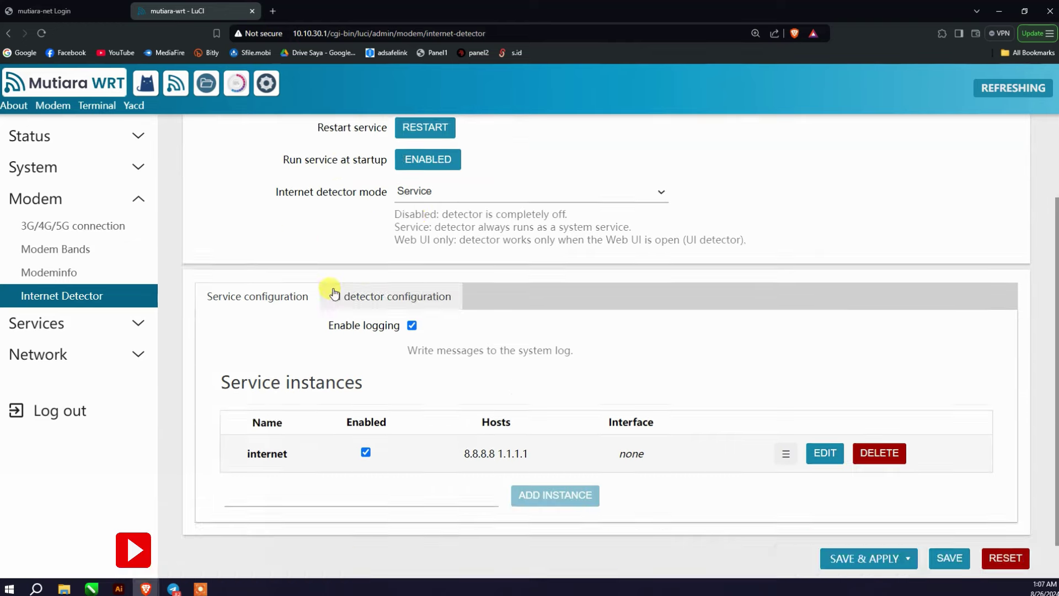
{"action": "scroll", "coordinate": [386, 292], "scroll_direction": "up", "scroll_amount": 2}
Step: Under Services, view OpenClash, the Radius Monitor dashboard and its Hotspot Informasi page
{"action": "left_click", "coordinate": [118, 320]}
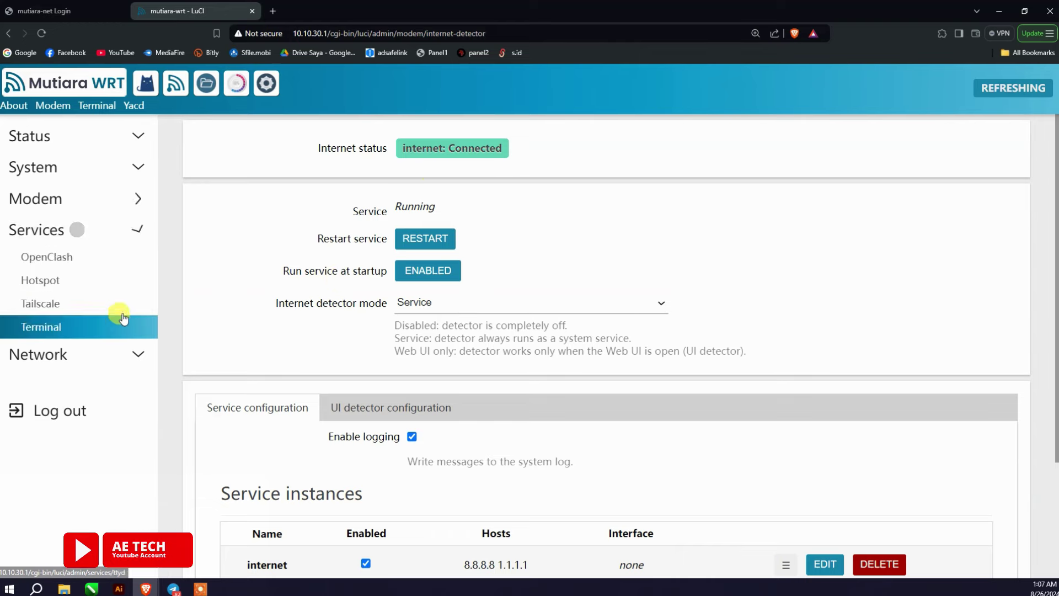
{"action": "left_click", "coordinate": [106, 263]}
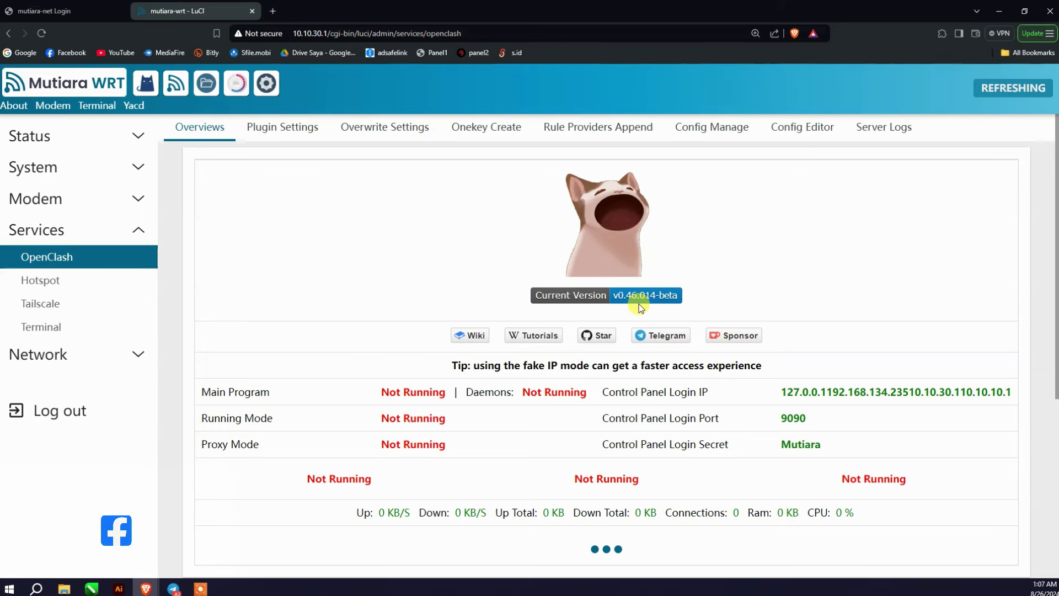
{"action": "left_click", "coordinate": [106, 280]}
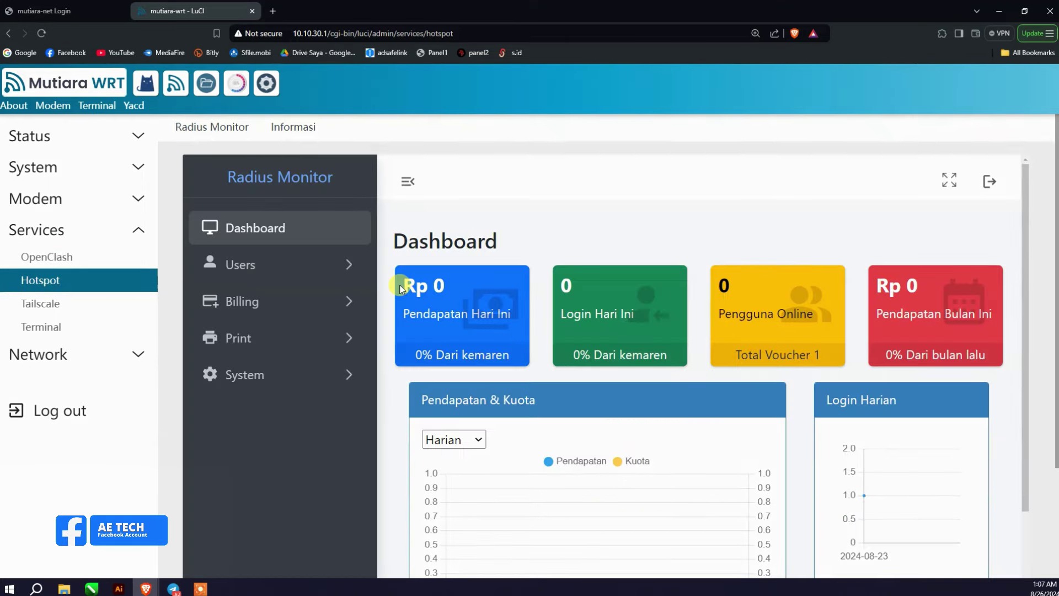
{"action": "scroll", "coordinate": [400, 287], "scroll_direction": "down", "scroll_amount": 3}
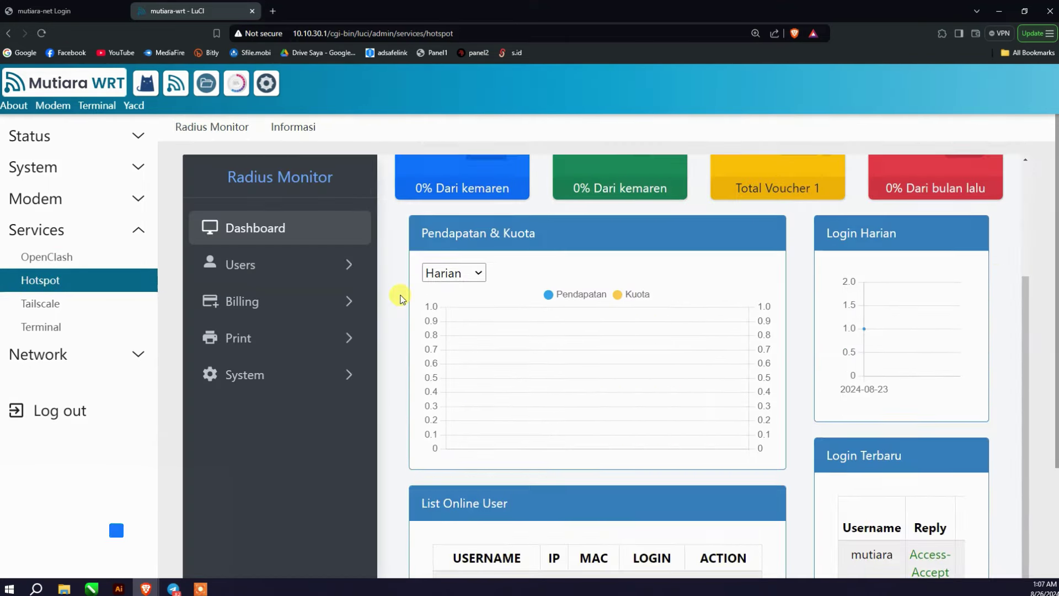
{"action": "left_click", "coordinate": [296, 133]}
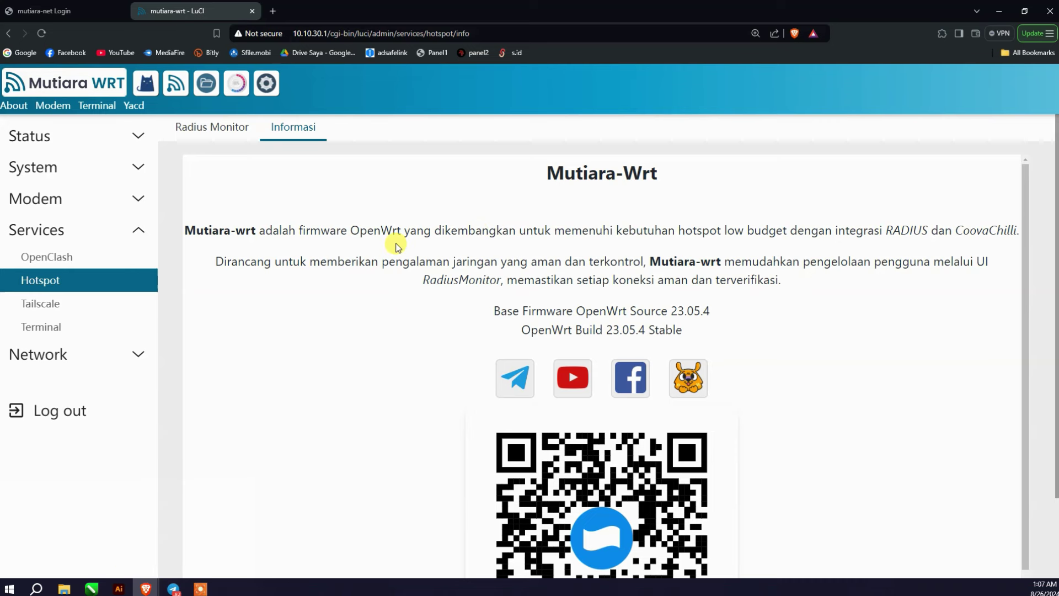
{"action": "scroll", "coordinate": [430, 265], "scroll_direction": "down", "scroll_amount": 1}
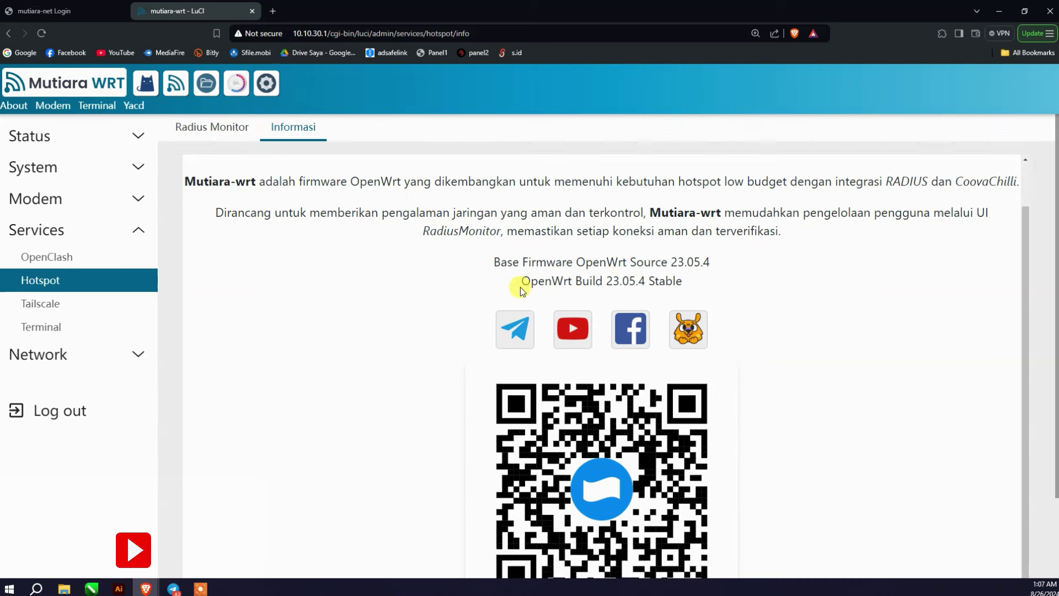
{"action": "scroll", "coordinate": [524, 353], "scroll_direction": "down", "scroll_amount": 2}
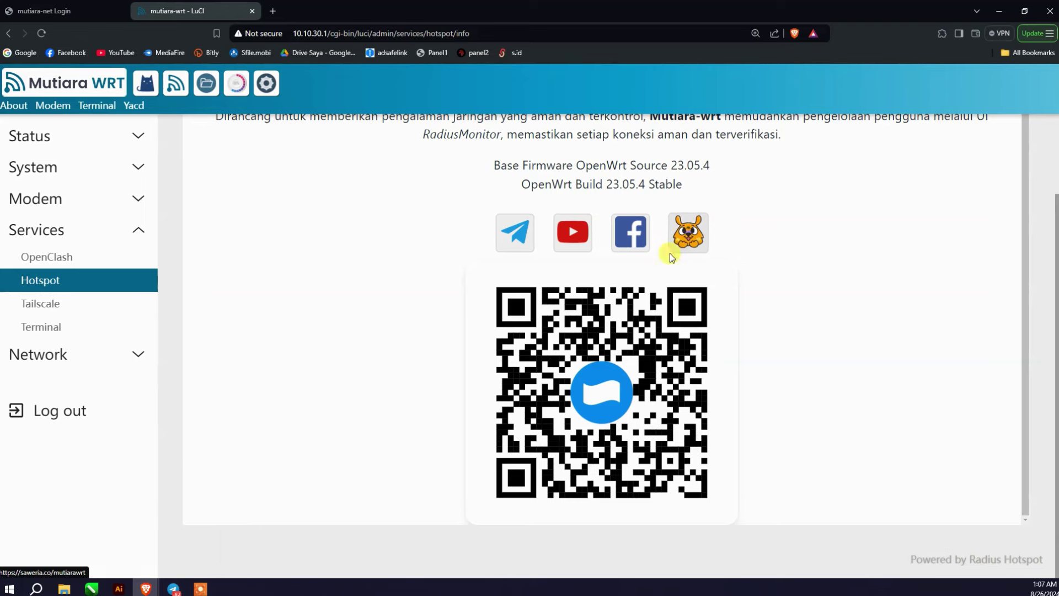
{"action": "scroll", "coordinate": [418, 369], "scroll_direction": "up", "scroll_amount": 1}
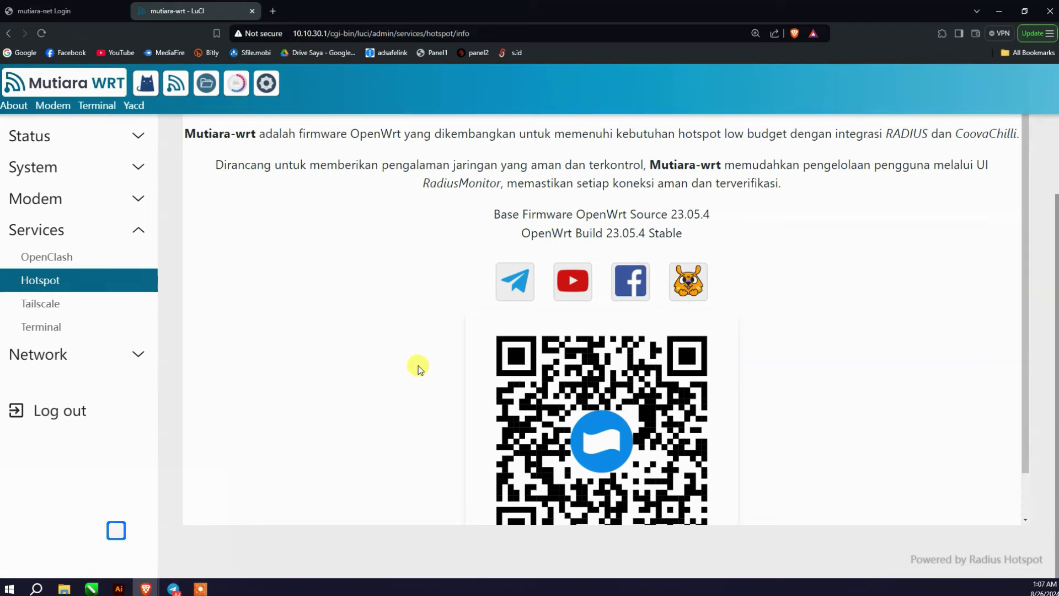
Step: Check Tailscale and Terminal, then list the coova, hotspot, tethering, wan1 and wan2 interfaces
{"action": "left_click", "coordinate": [94, 304]}
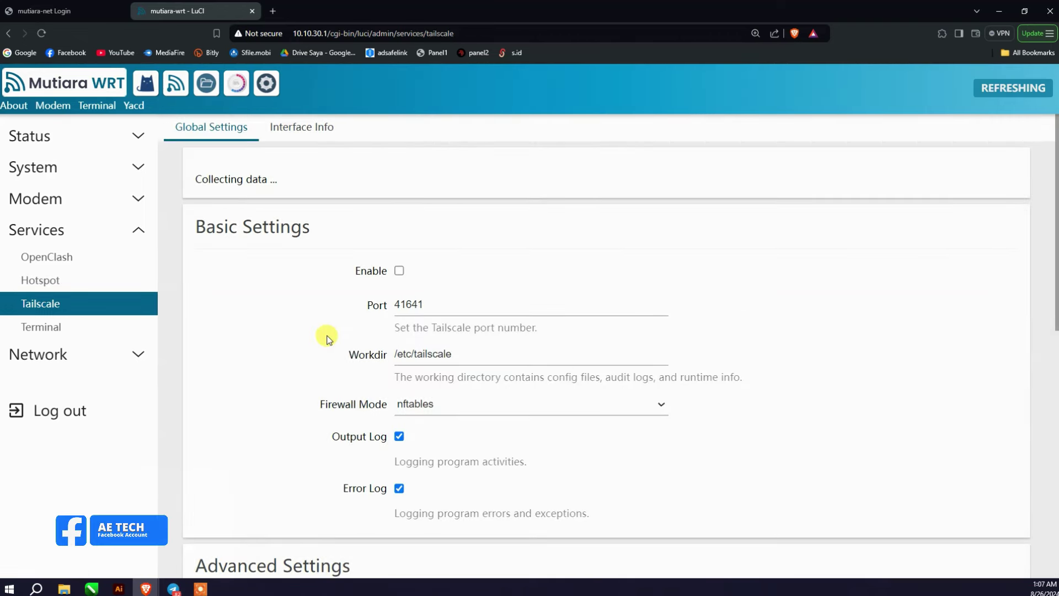
{"action": "scroll", "coordinate": [329, 342], "scroll_direction": "down", "scroll_amount": 4}
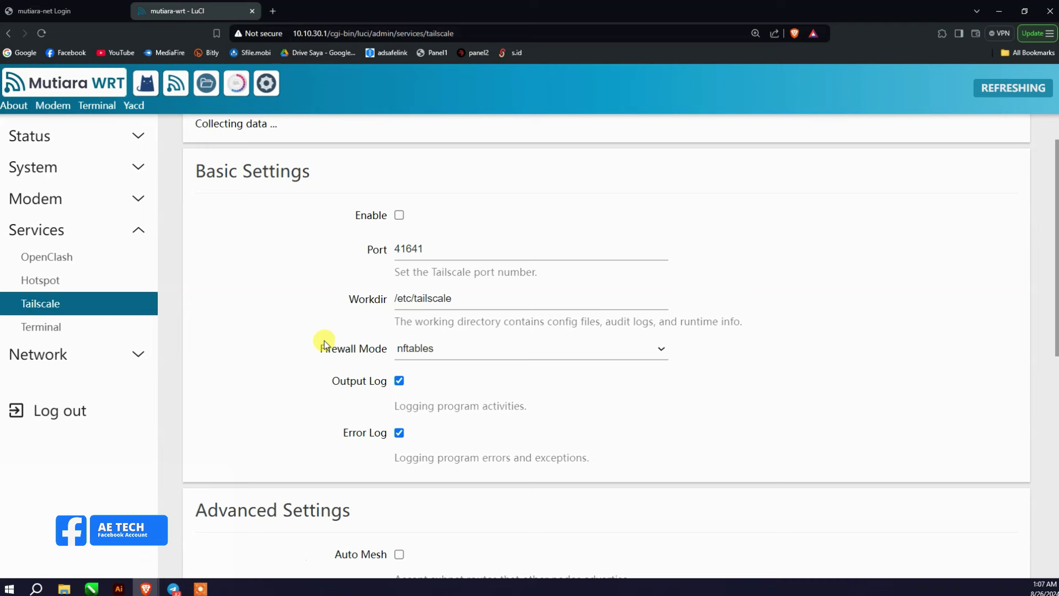
{"action": "left_click", "coordinate": [76, 333]}
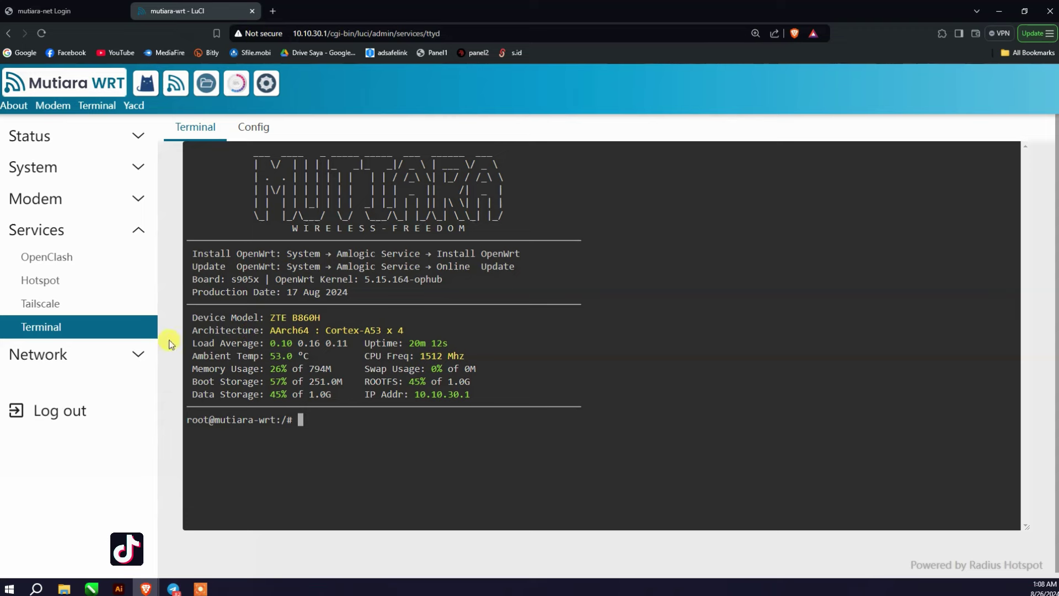
{"action": "left_click", "coordinate": [38, 354]}
{"action": "left_click", "coordinate": [53, 288]}
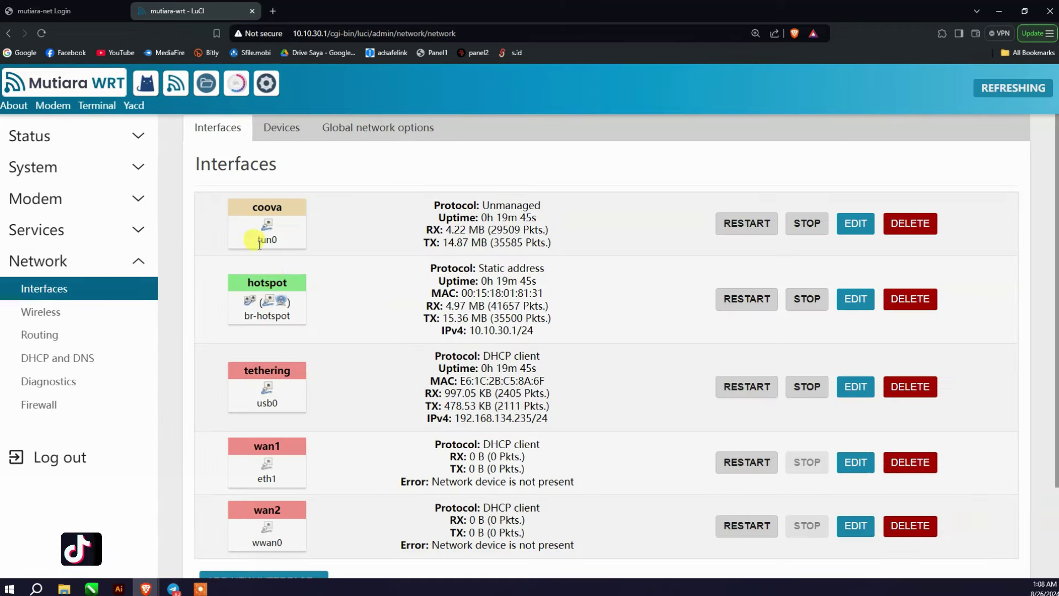
Step: Review the Devices and Global network options tabs, then view the Mutiara-Wrt Wireless Overview
{"action": "scroll", "coordinate": [265, 331], "scroll_direction": "down", "scroll_amount": 2}
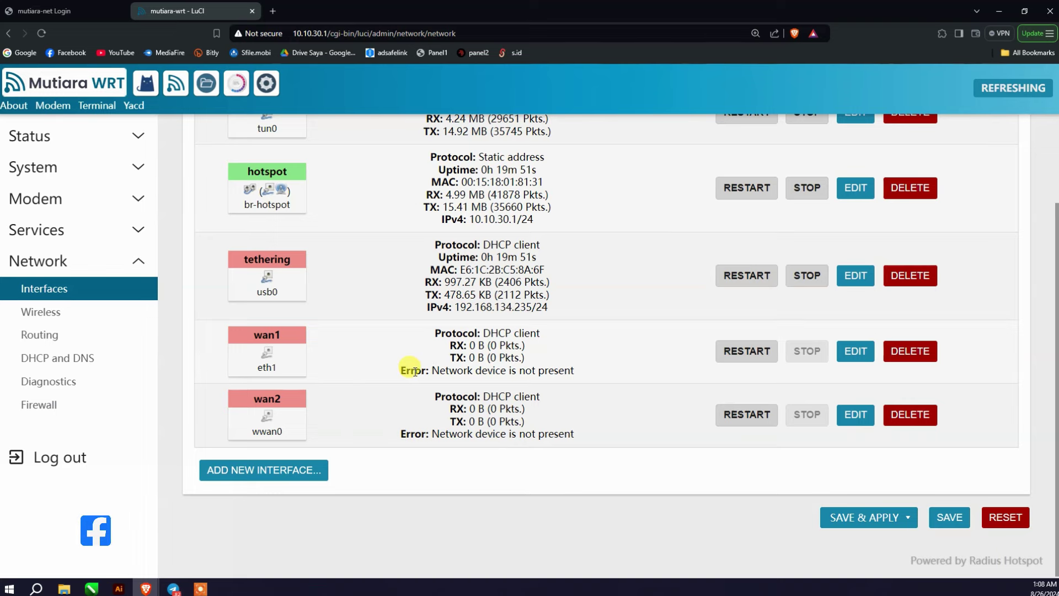
{"action": "scroll", "coordinate": [490, 368], "scroll_direction": "up", "scroll_amount": 2}
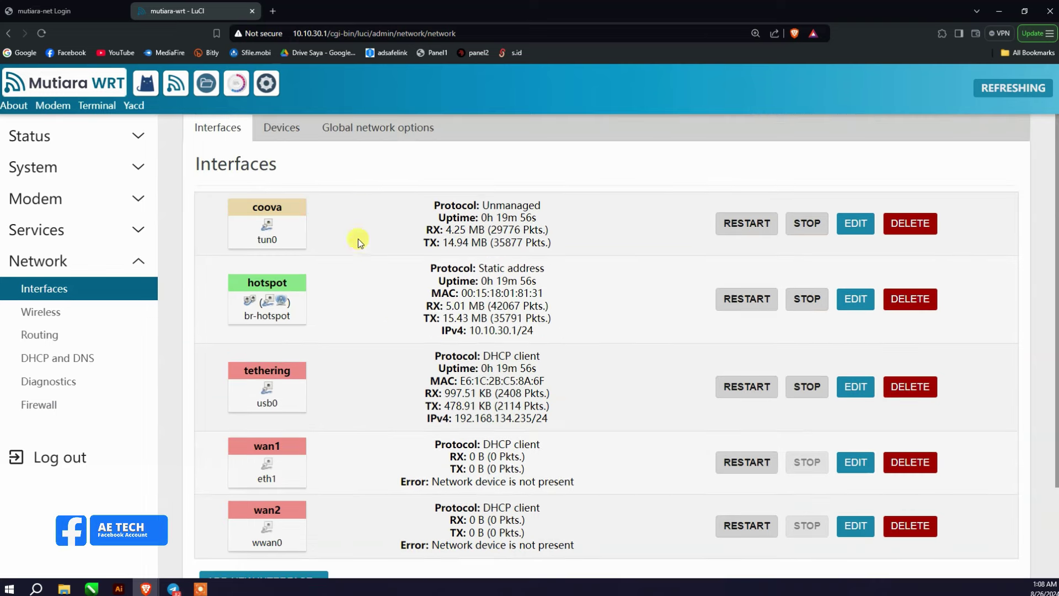
{"action": "left_click", "coordinate": [283, 128]}
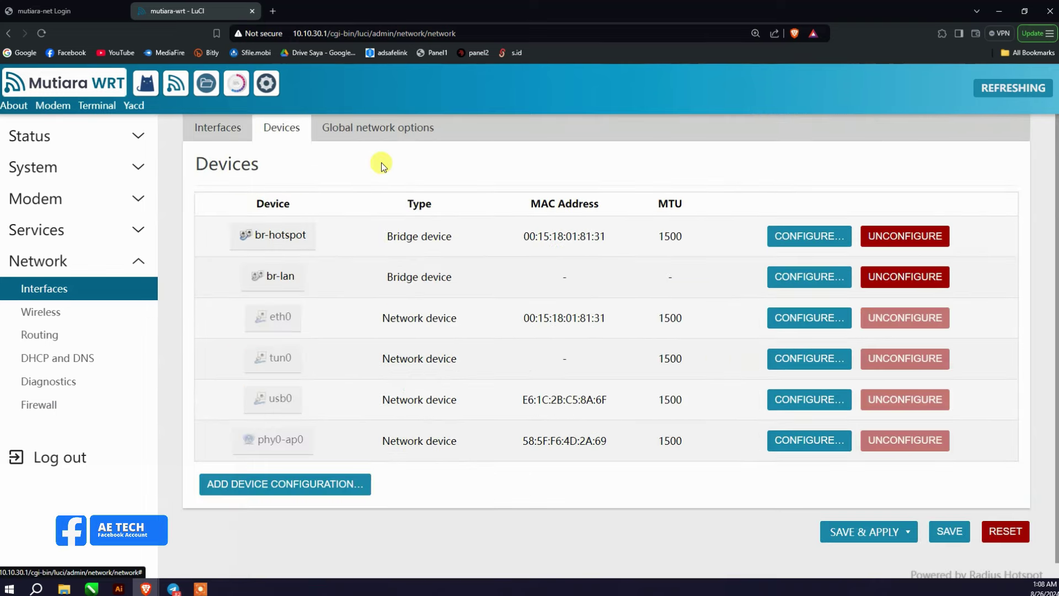
{"action": "left_click", "coordinate": [387, 131]}
{"action": "left_click", "coordinate": [218, 128]}
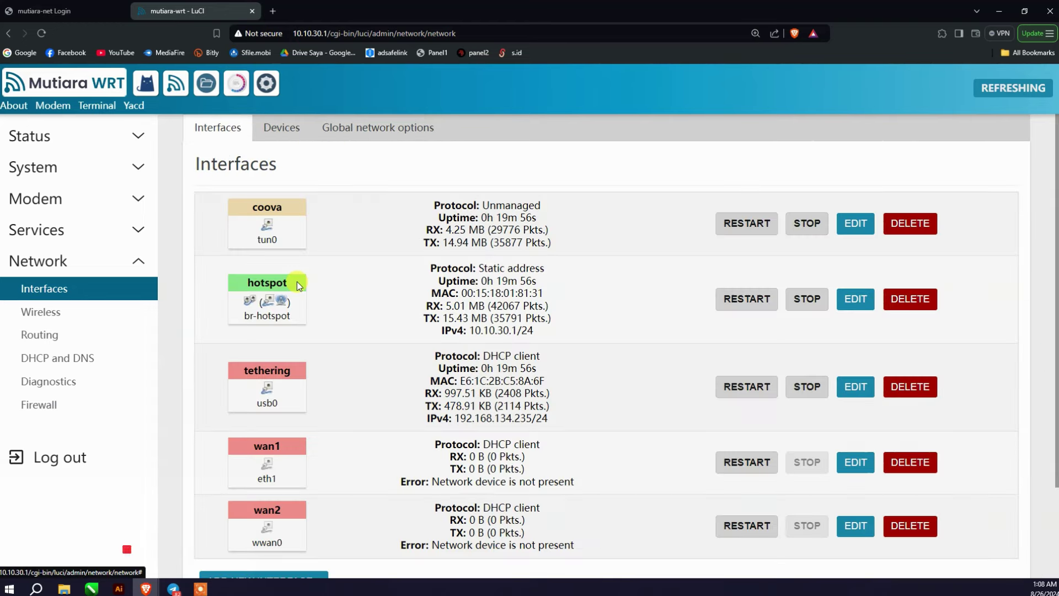
{"action": "left_click", "coordinate": [85, 312]}
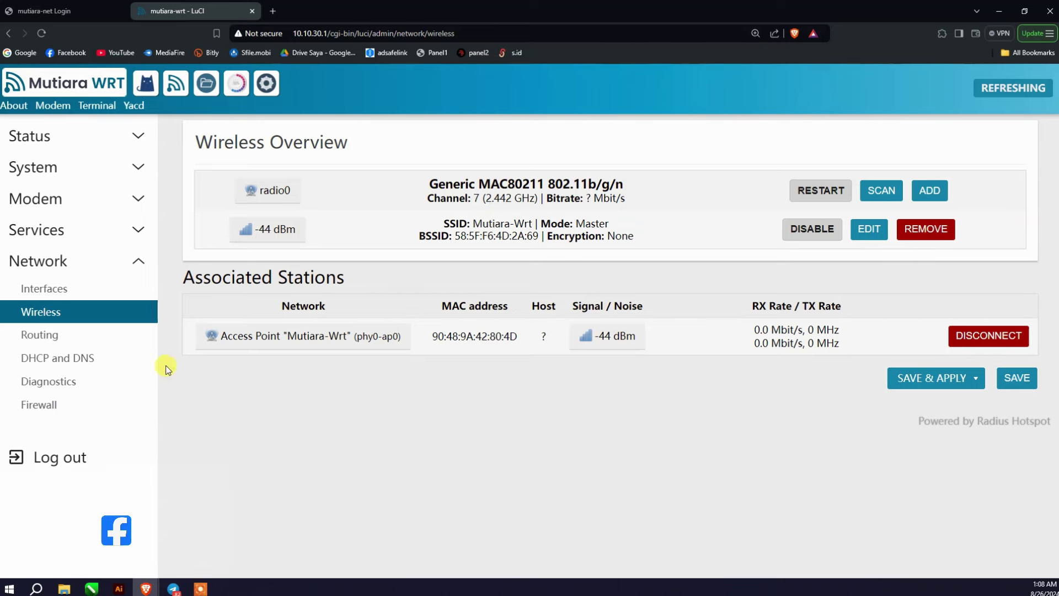
Step: Browse the Routing page and the DHCP and DNS Devices & Ports and Hostnames tabs
{"action": "left_click", "coordinate": [94, 336]}
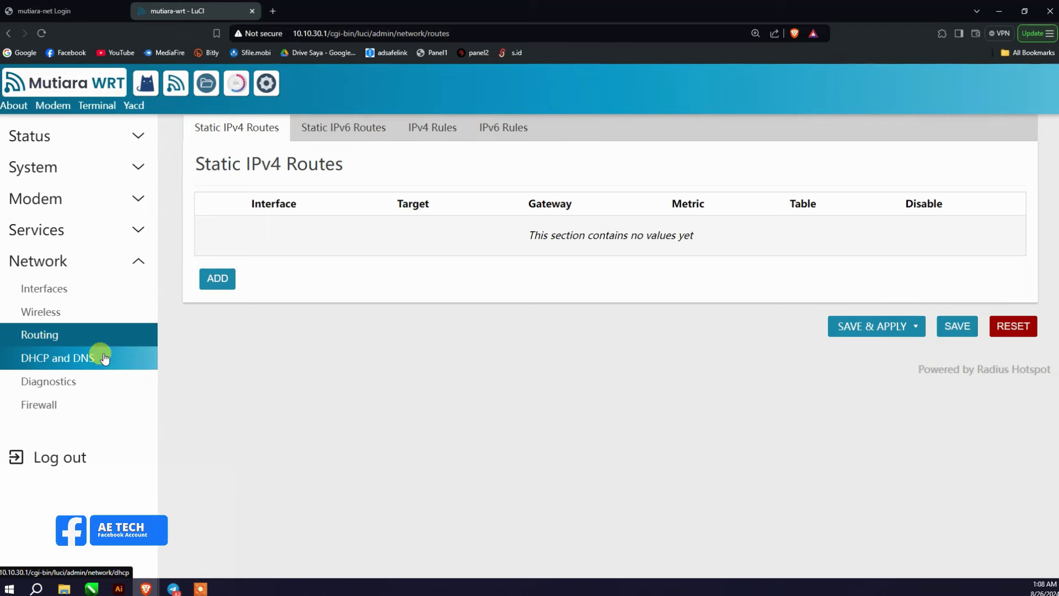
{"action": "left_click", "coordinate": [101, 359]}
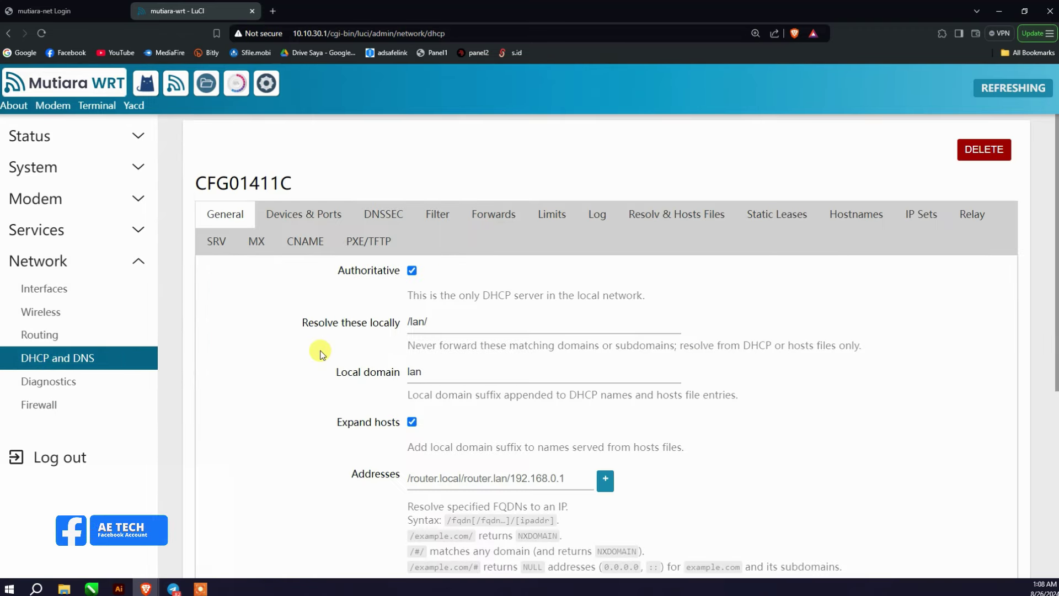
{"action": "left_click", "coordinate": [290, 216]}
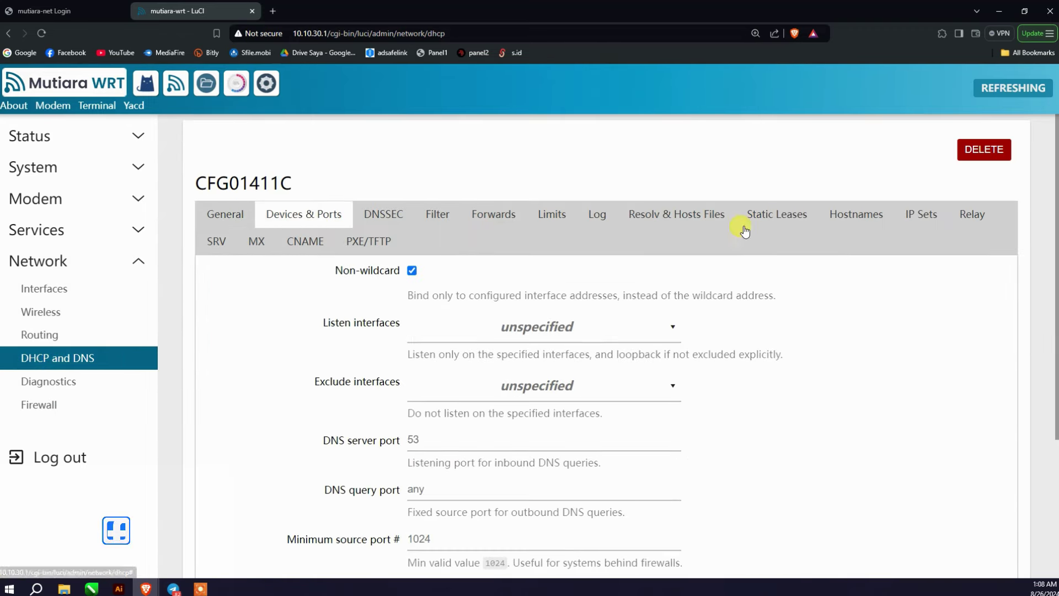
{"action": "left_click", "coordinate": [854, 218]}
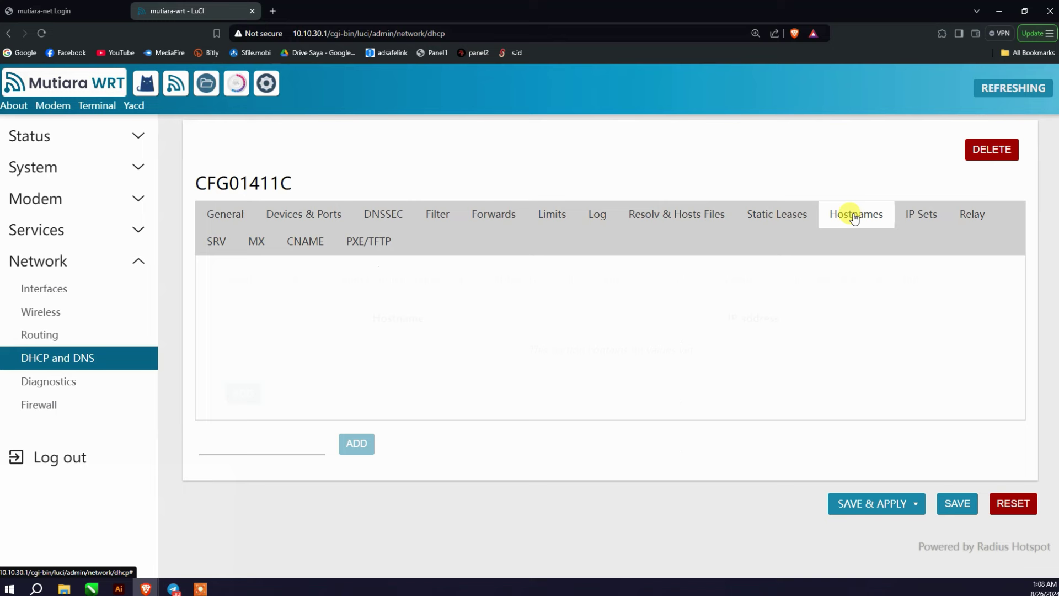
Step: Look through Diagnostics and Firewall, then return to Status Overview showing internet Connected
{"action": "left_click", "coordinate": [135, 378]}
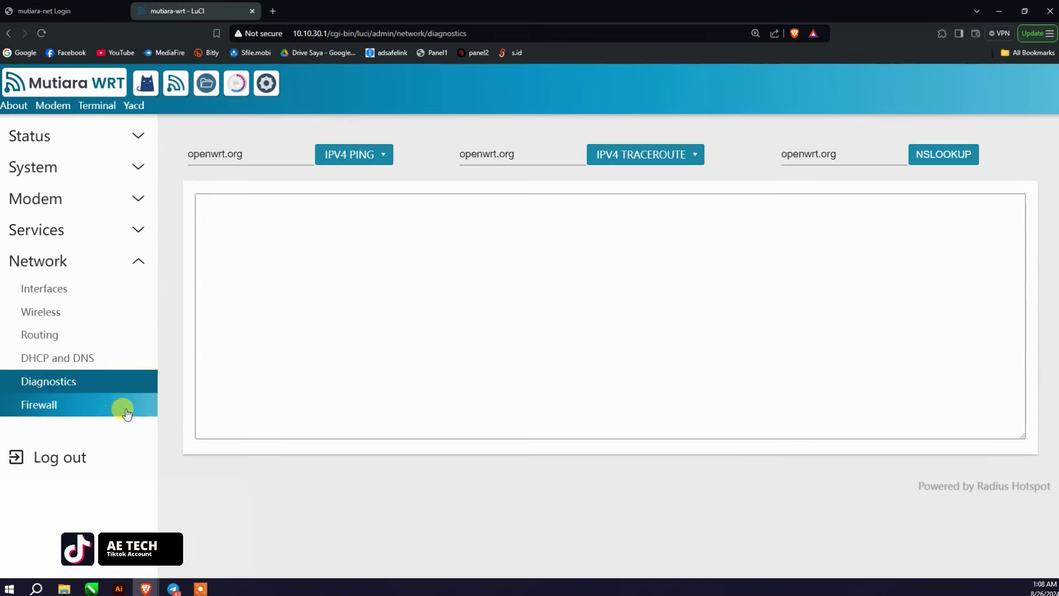
{"action": "left_click", "coordinate": [141, 411]}
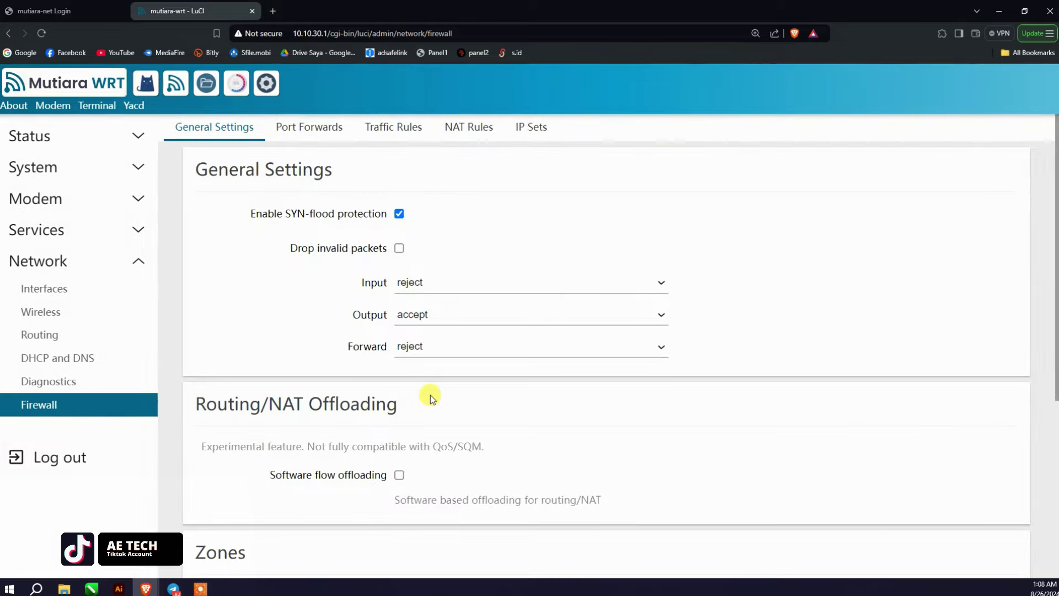
{"action": "scroll", "coordinate": [435, 372], "scroll_direction": "down", "scroll_amount": 4}
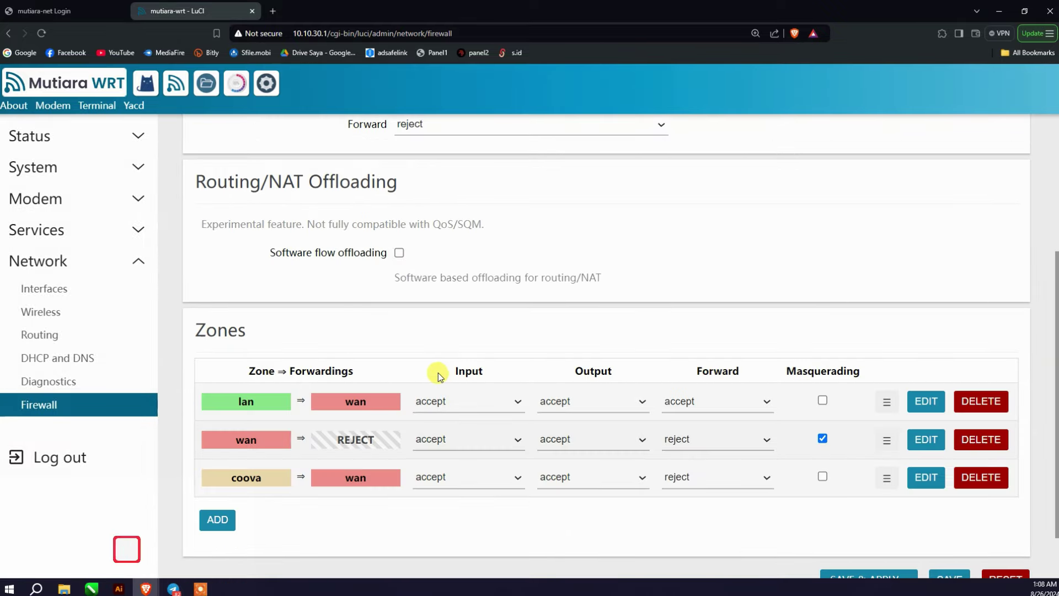
{"action": "scroll", "coordinate": [276, 353], "scroll_direction": "up", "scroll_amount": 3}
{"action": "left_click", "coordinate": [51, 138]}
{"action": "left_click", "coordinate": [71, 172]}
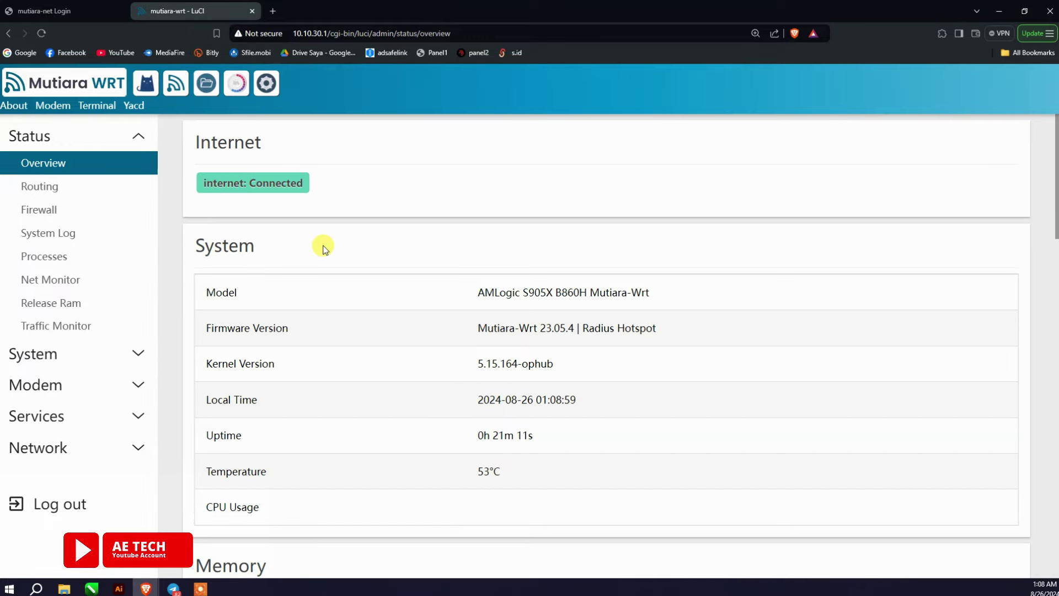
Step: Expand System, Modem and Services in the sidebar, then open the MUTIARA.NET hotspot login page in a new tab
{"action": "left_click", "coordinate": [130, 353]}
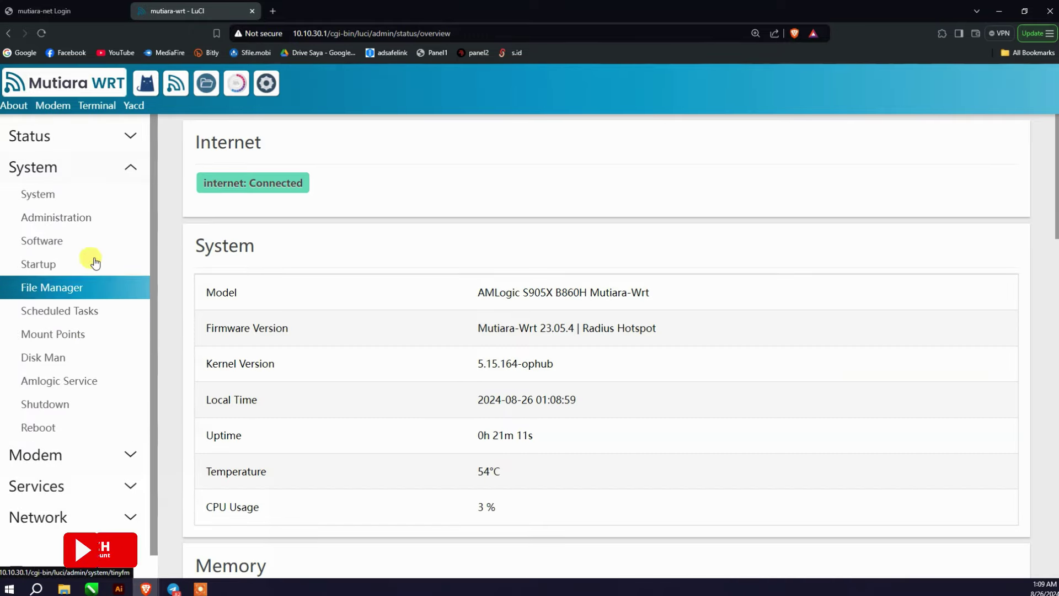
{"action": "left_click", "coordinate": [97, 452]}
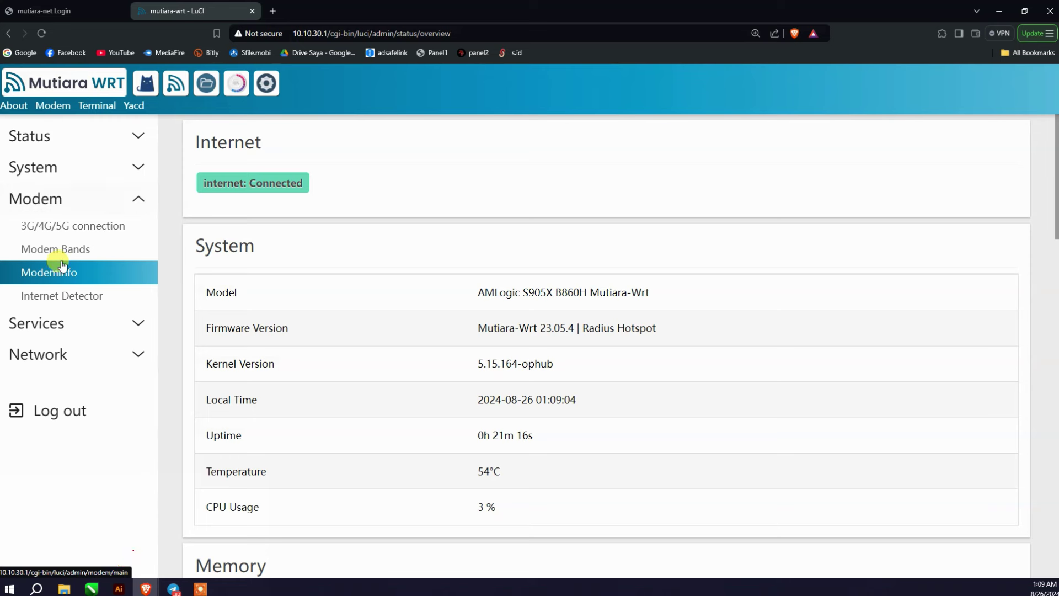
{"action": "left_click", "coordinate": [81, 331]}
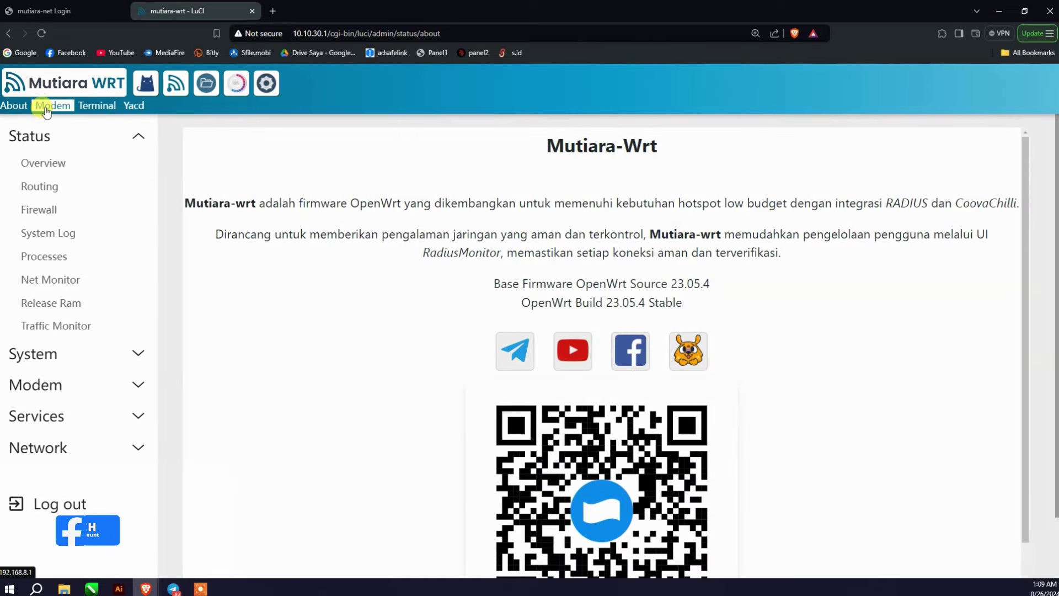
{"action": "left_click", "coordinate": [54, 107]}
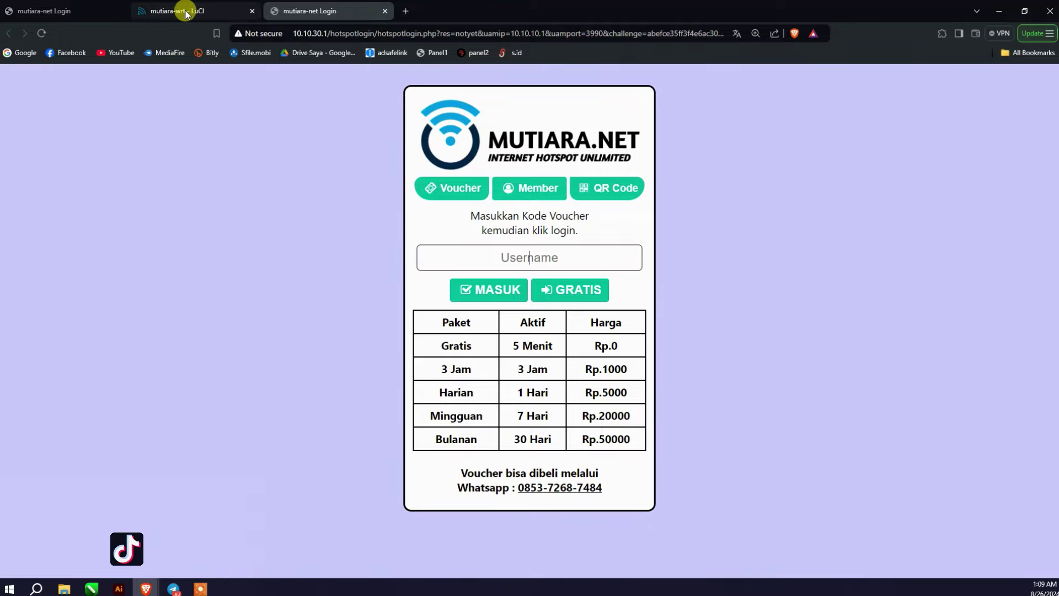
Step: Log in on the first hotspot tab with the voucher code, then close the extra login tab
{"action": "left_click", "coordinate": [92, 13]}
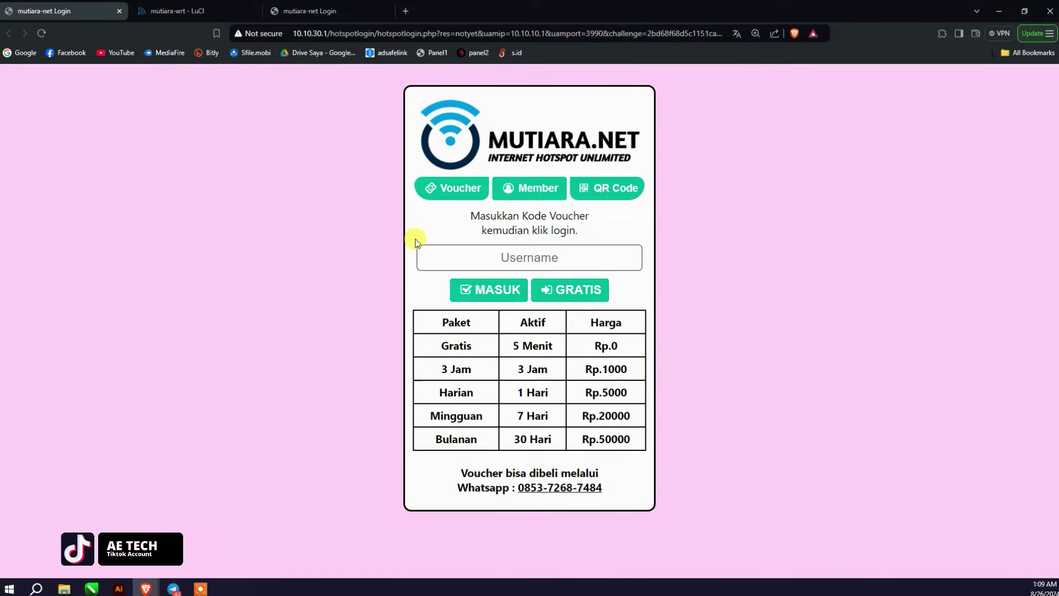
{"action": "left_click", "coordinate": [508, 252]}
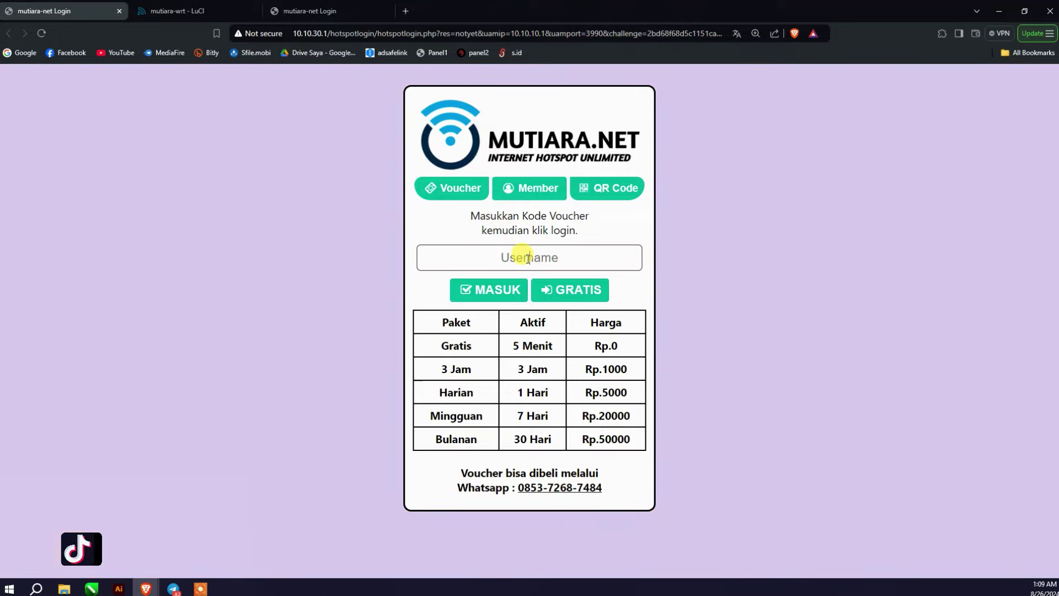
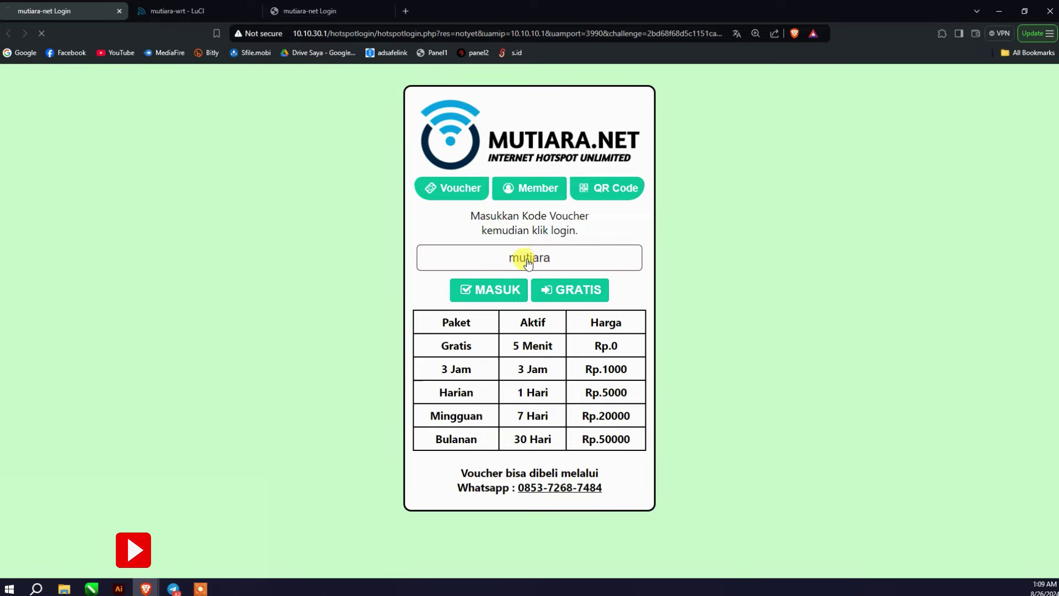
{"action": "key", "text": "Return"}
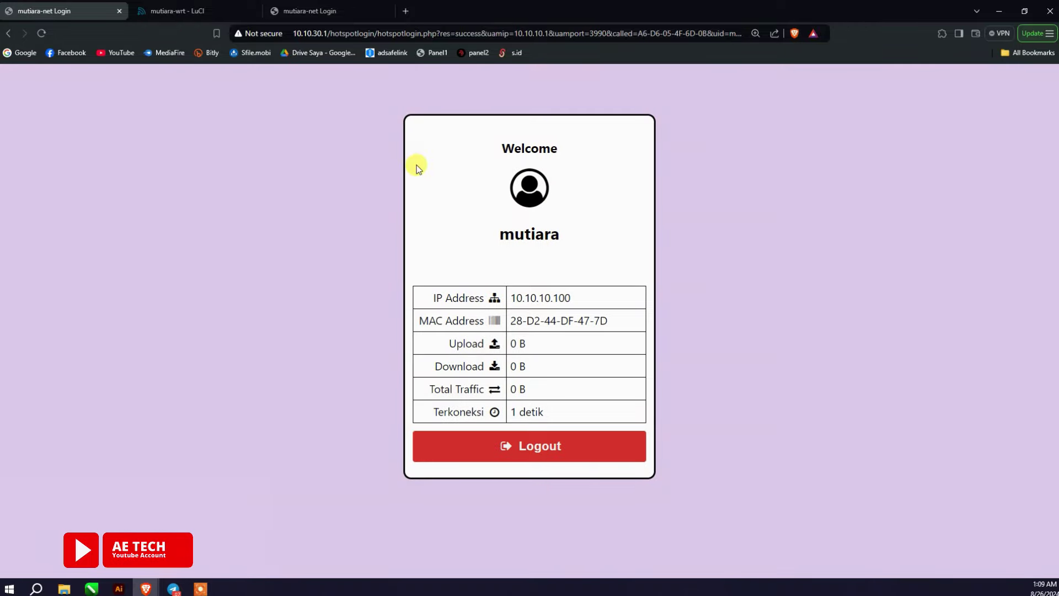
{"action": "left_click", "coordinate": [289, 20]}
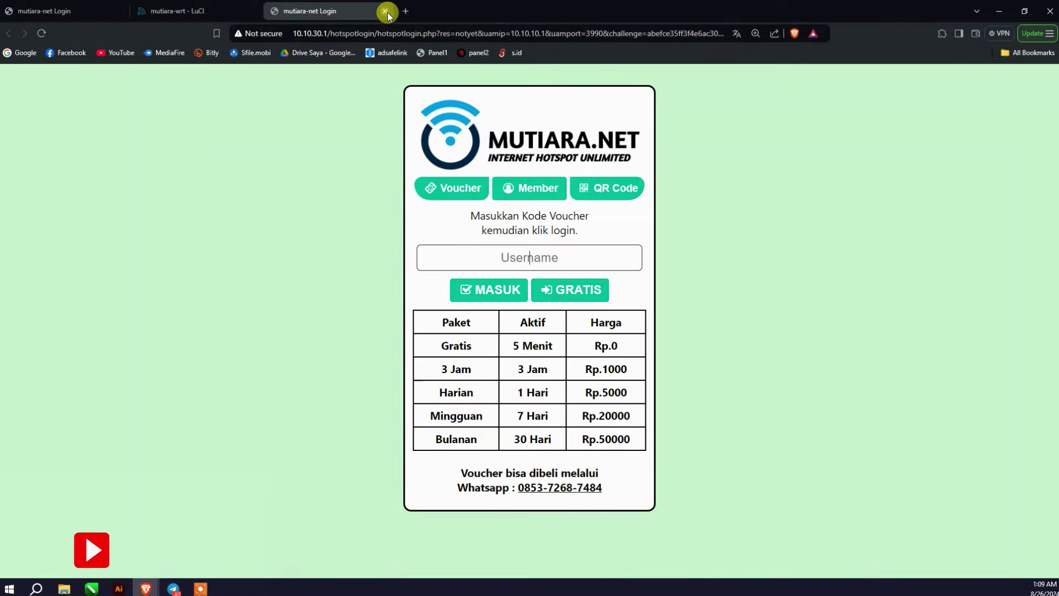
{"action": "left_click", "coordinate": [386, 11]}
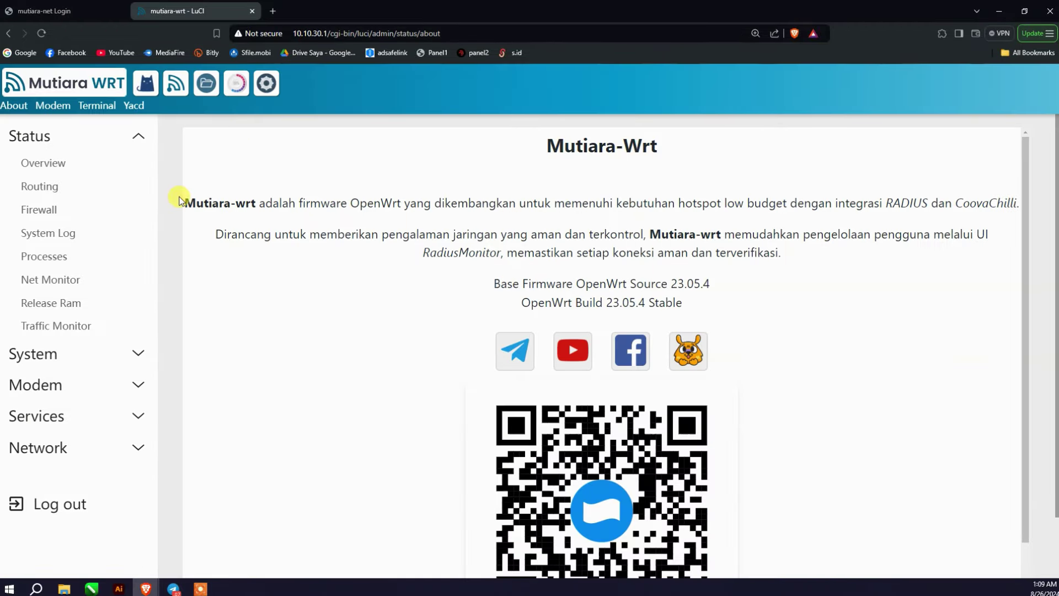
Step: Try the modem page, terminal and OpenClash links, closing the failed terminal and MSN tabs
{"action": "left_click", "coordinate": [55, 107]}
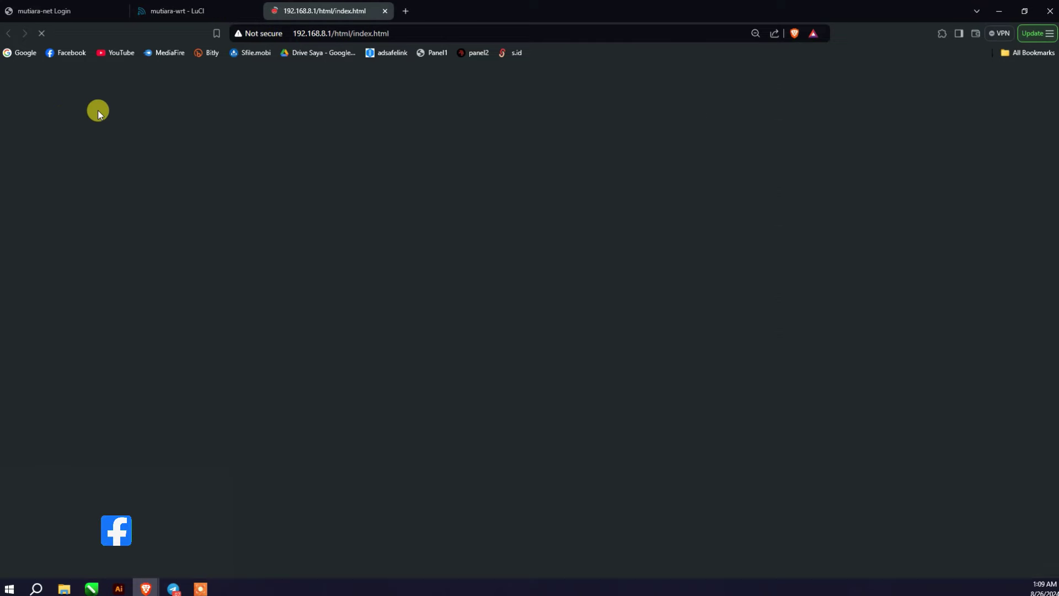
{"action": "left_click", "coordinate": [160, 10]}
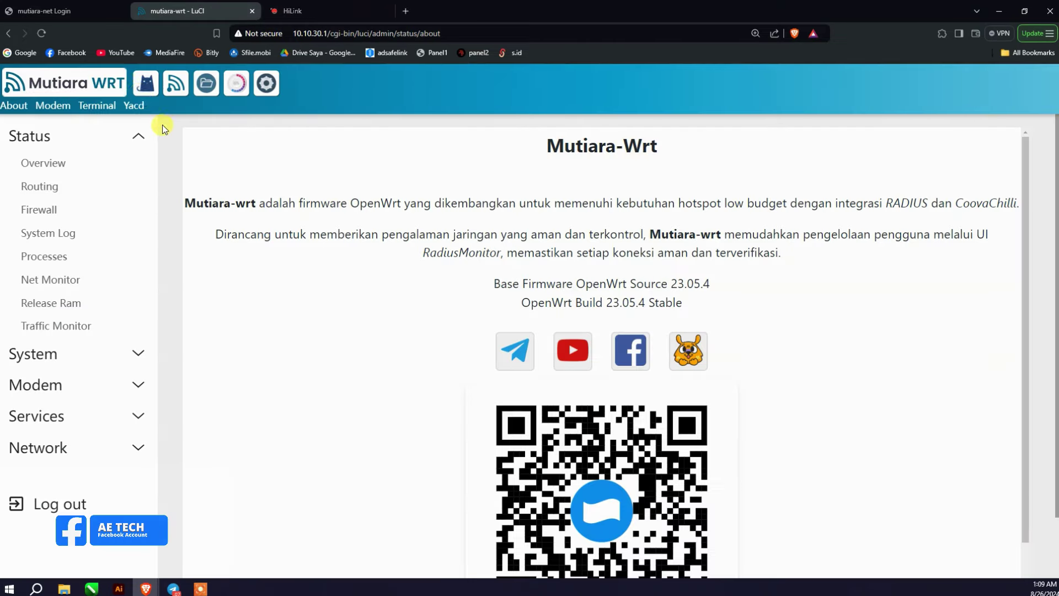
{"action": "left_click", "coordinate": [116, 106]}
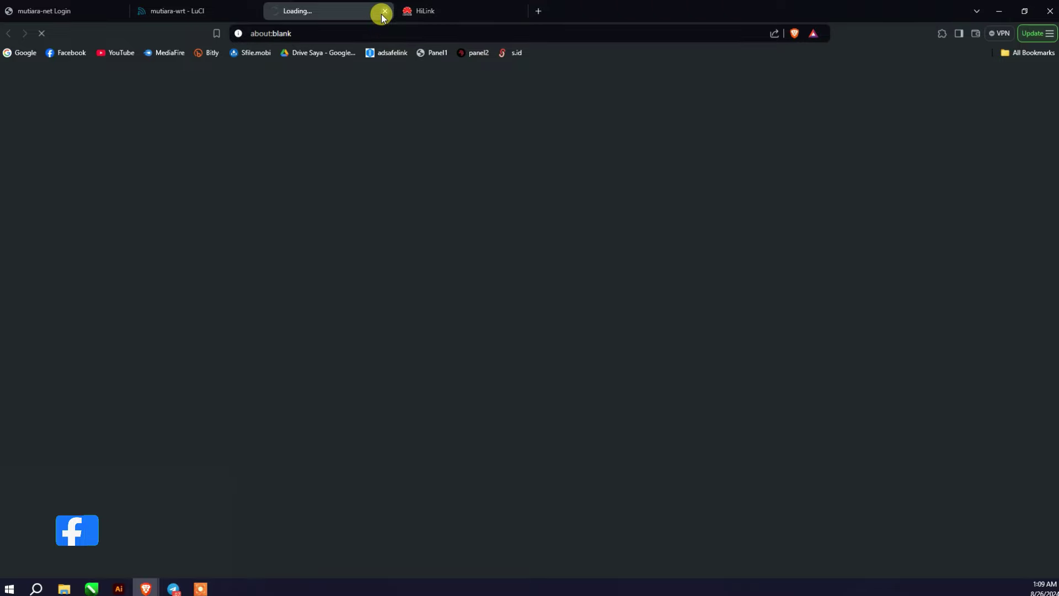
{"action": "left_click", "coordinate": [382, 12]}
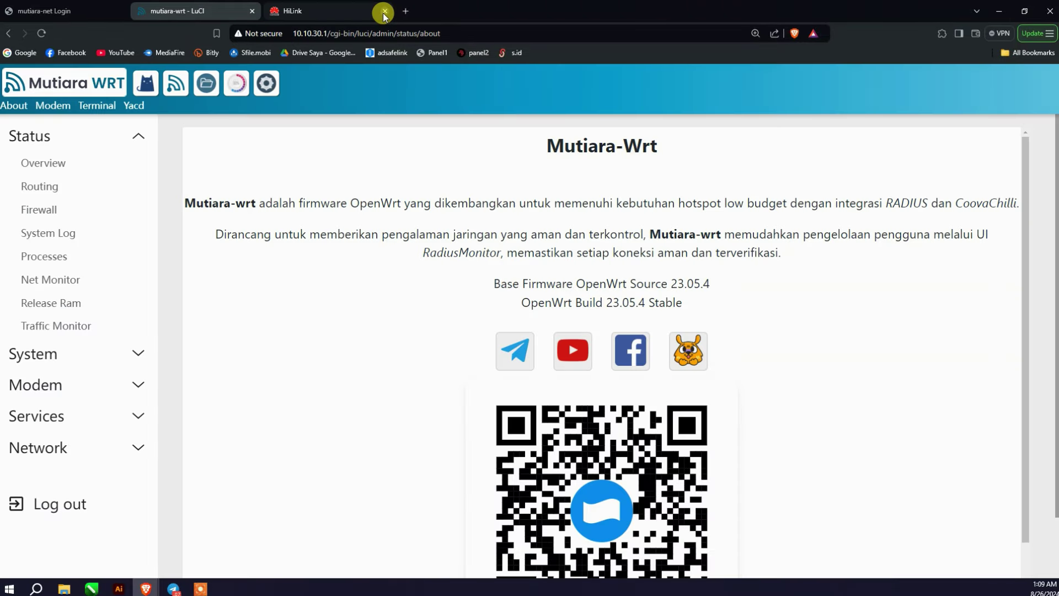
{"action": "left_click", "coordinate": [146, 86]}
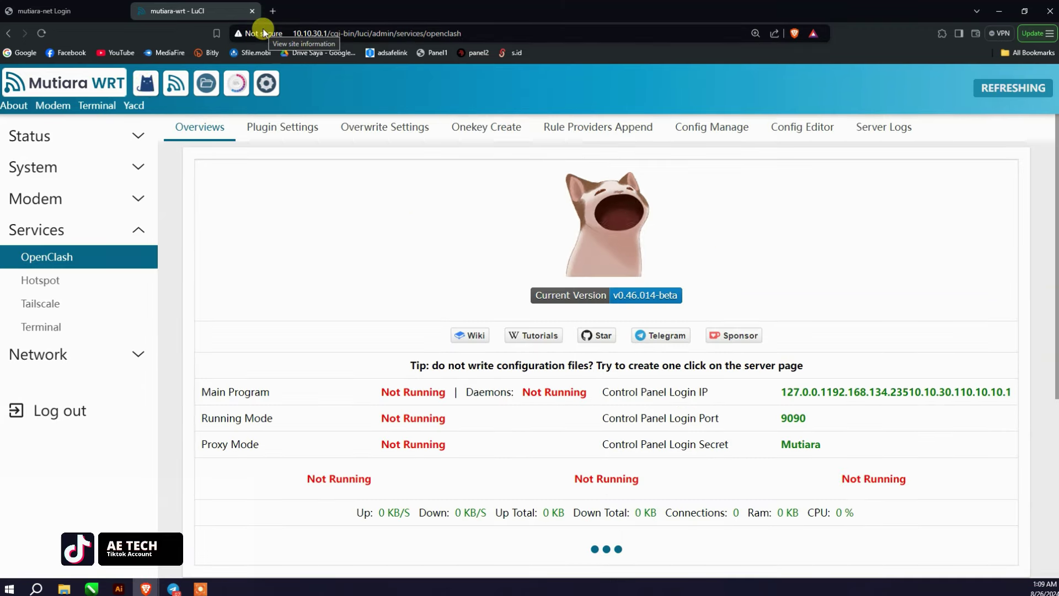
{"action": "left_click", "coordinate": [176, 86]}
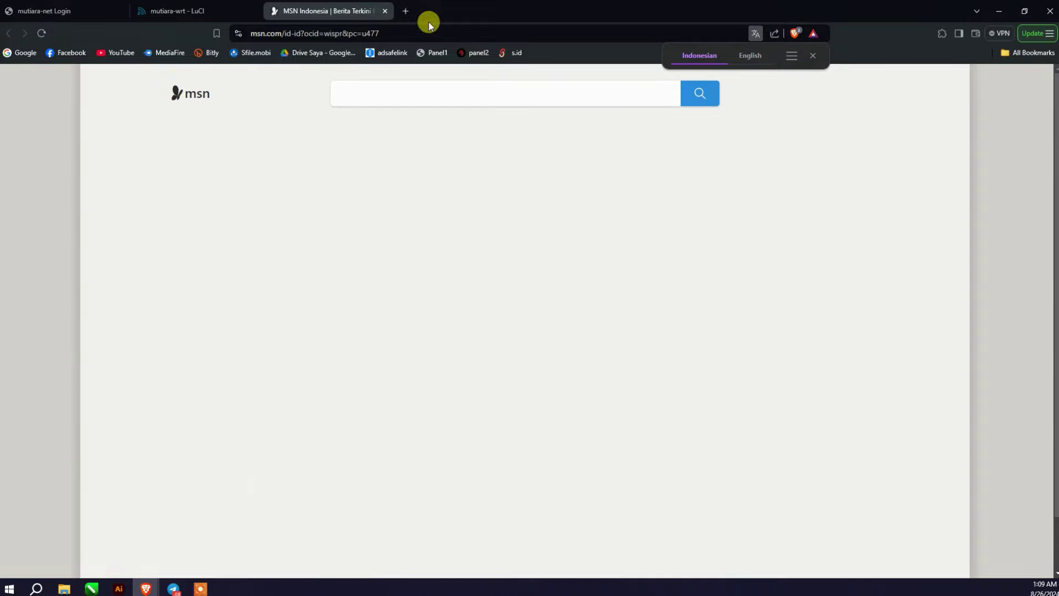
{"action": "left_click", "coordinate": [385, 11]}
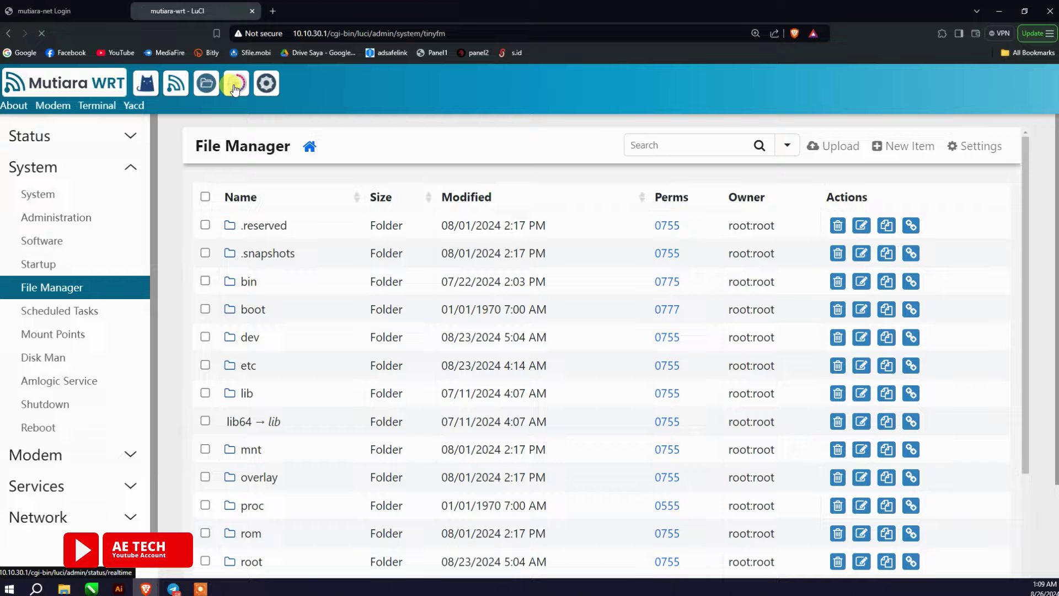
{"action": "left_click", "coordinate": [241, 87]}
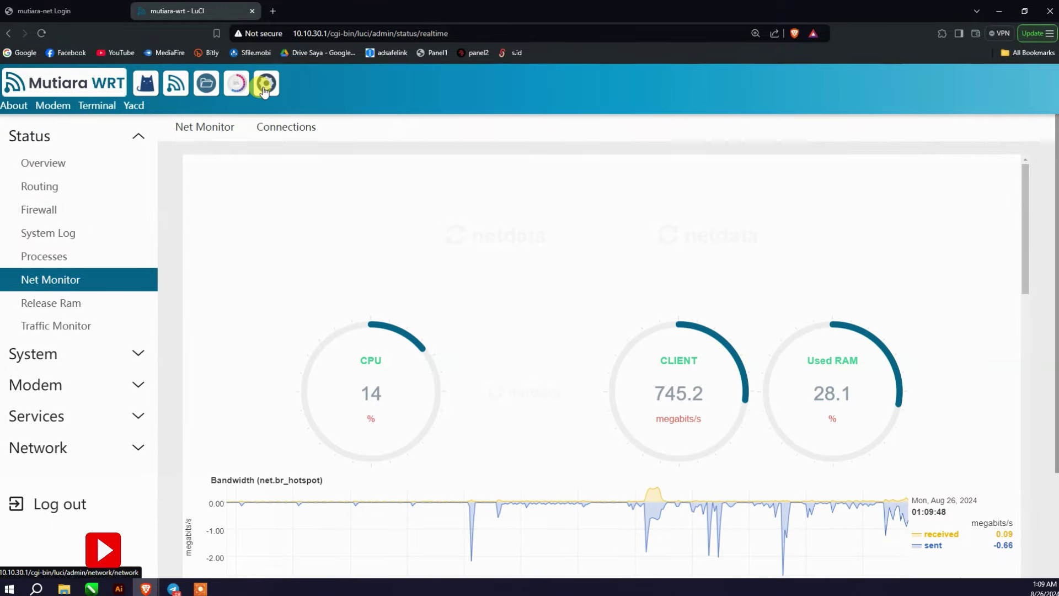
{"action": "left_click", "coordinate": [265, 88]}
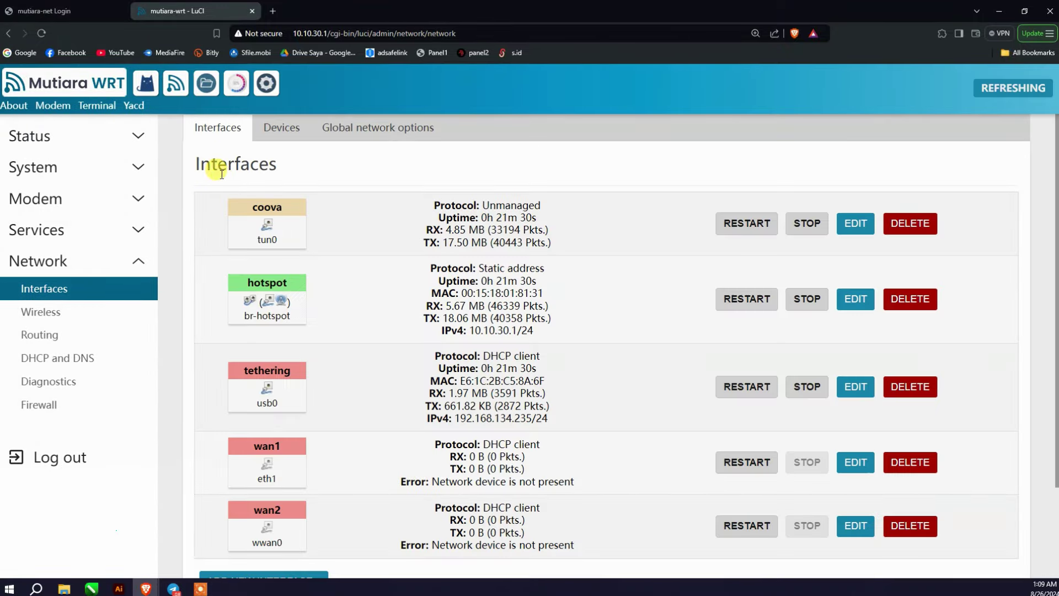
{"action": "left_click", "coordinate": [104, 199]}
{"action": "left_click", "coordinate": [247, 95]}
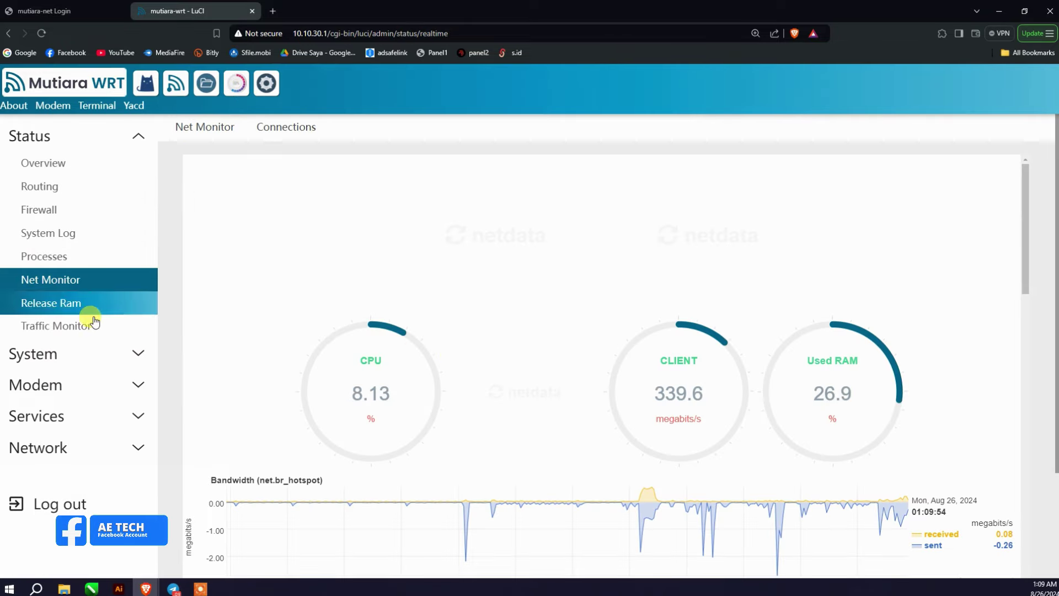
{"action": "left_click", "coordinate": [207, 83]}
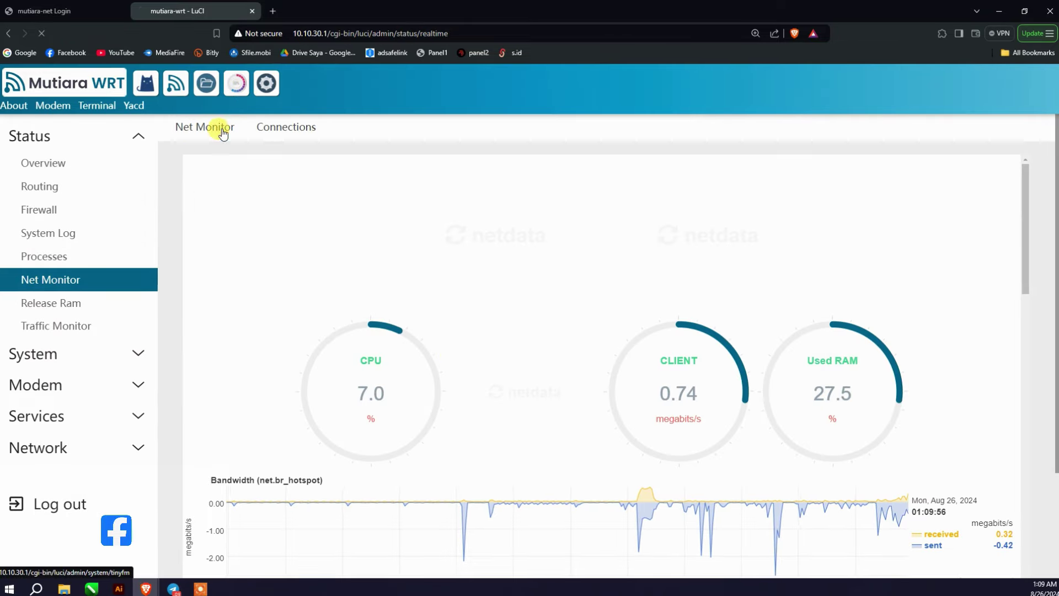
{"action": "scroll", "coordinate": [289, 330], "scroll_direction": "down", "scroll_amount": 5}
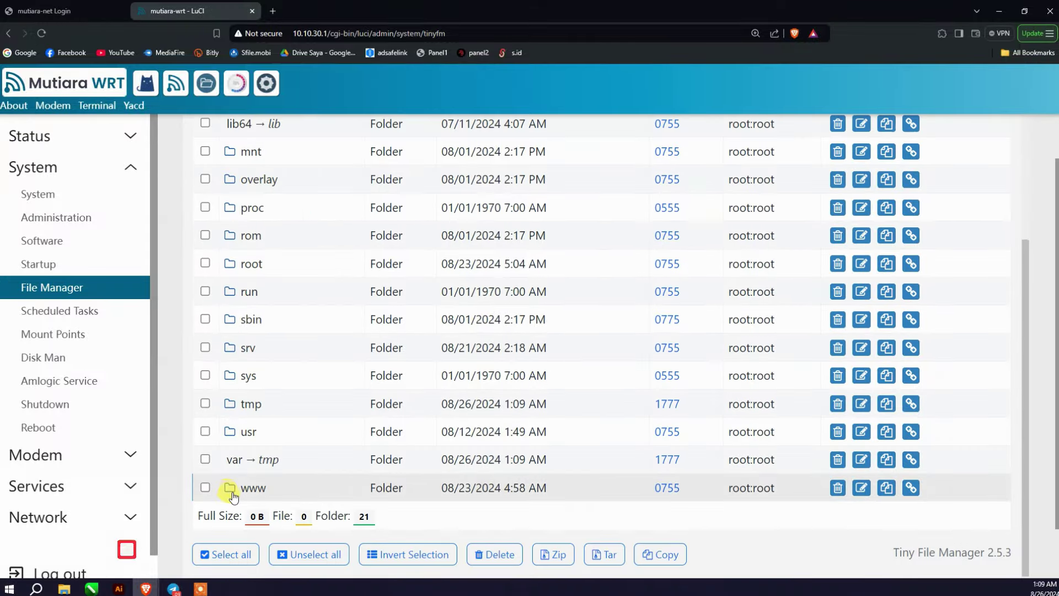
Step: Open www/netdata.html in File Manager and switch it to edit mode
{"action": "left_click", "coordinate": [231, 488]}
{"action": "scroll", "coordinate": [279, 353], "scroll_direction": "down", "scroll_amount": 2}
{"action": "left_click", "coordinate": [273, 333]}
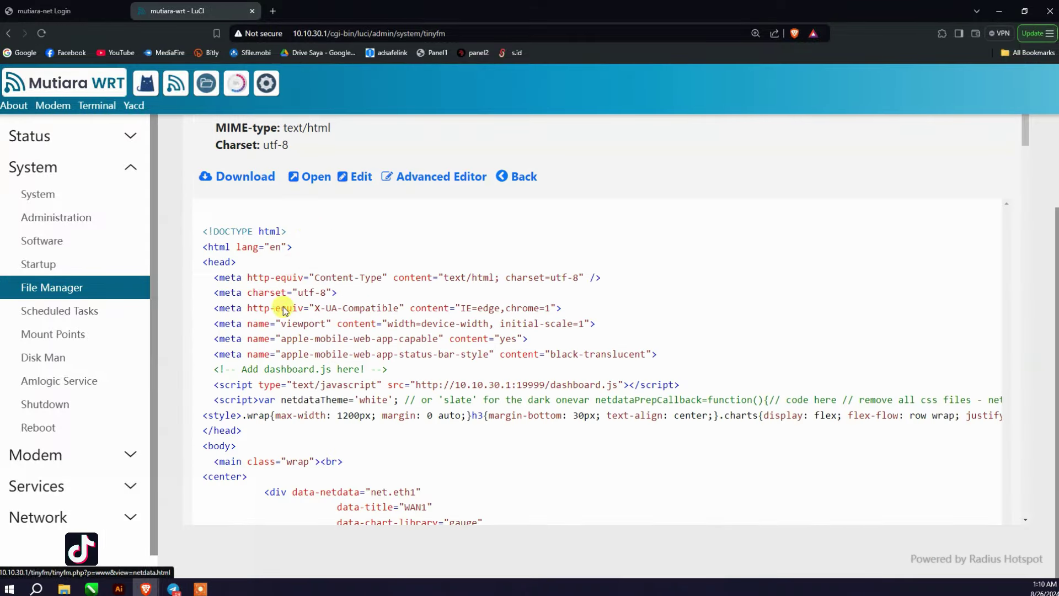
{"action": "left_click", "coordinate": [339, 180]}
Step: Change the WAN1 gauge interface from net.eth1 to net.usb0 and save netdata.html
{"action": "scroll", "coordinate": [361, 301], "scroll_direction": "down", "scroll_amount": 3}
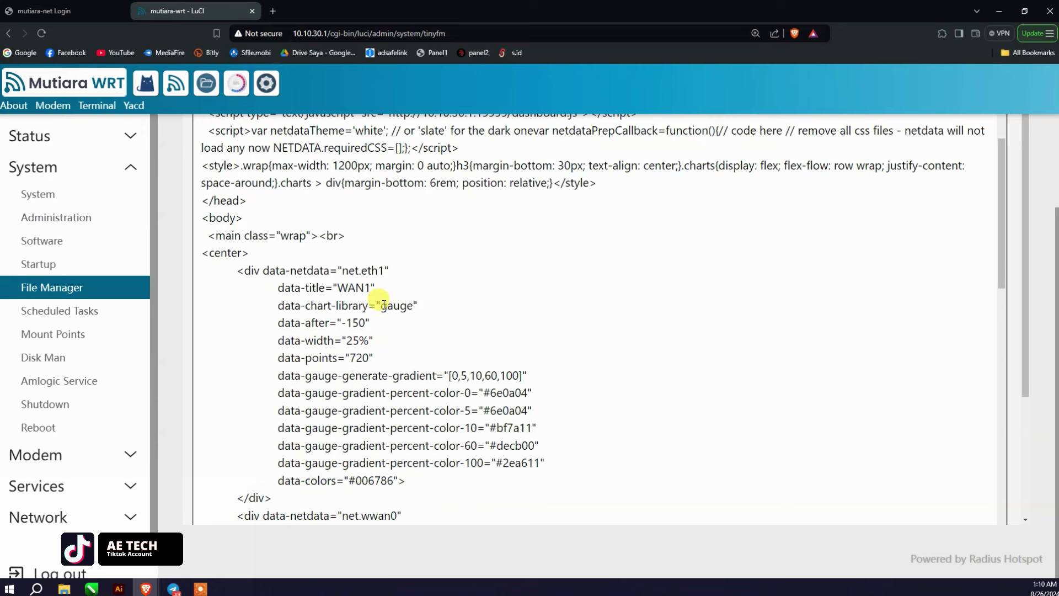
{"action": "left_click_drag", "start_coordinate": [383, 272], "coordinate": [367, 270]}
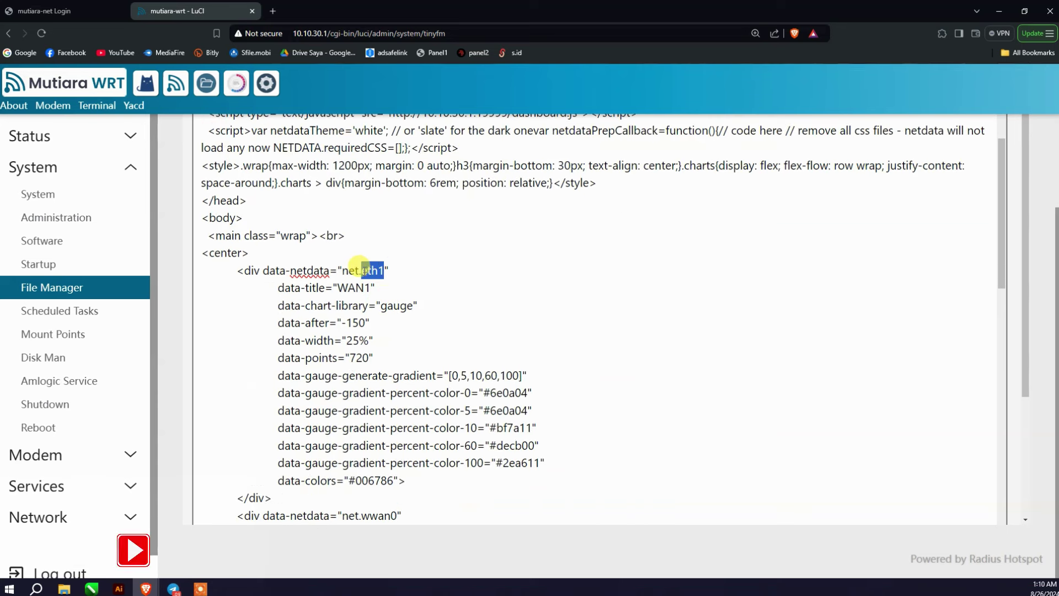
{"action": "type", "text": "usb0"}
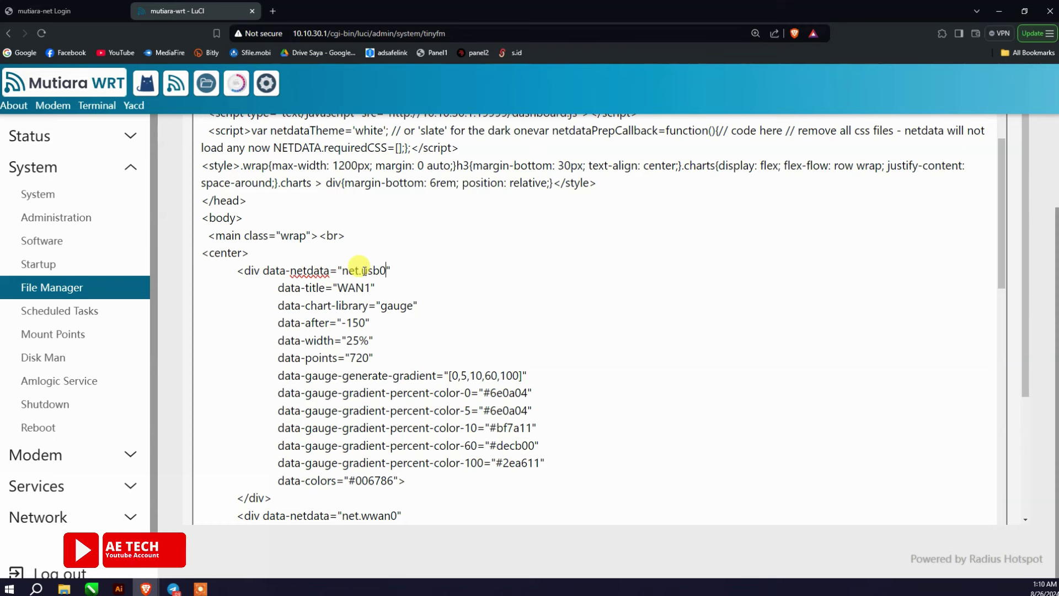
{"action": "scroll", "coordinate": [438, 371], "scroll_direction": "down", "scroll_amount": 5}
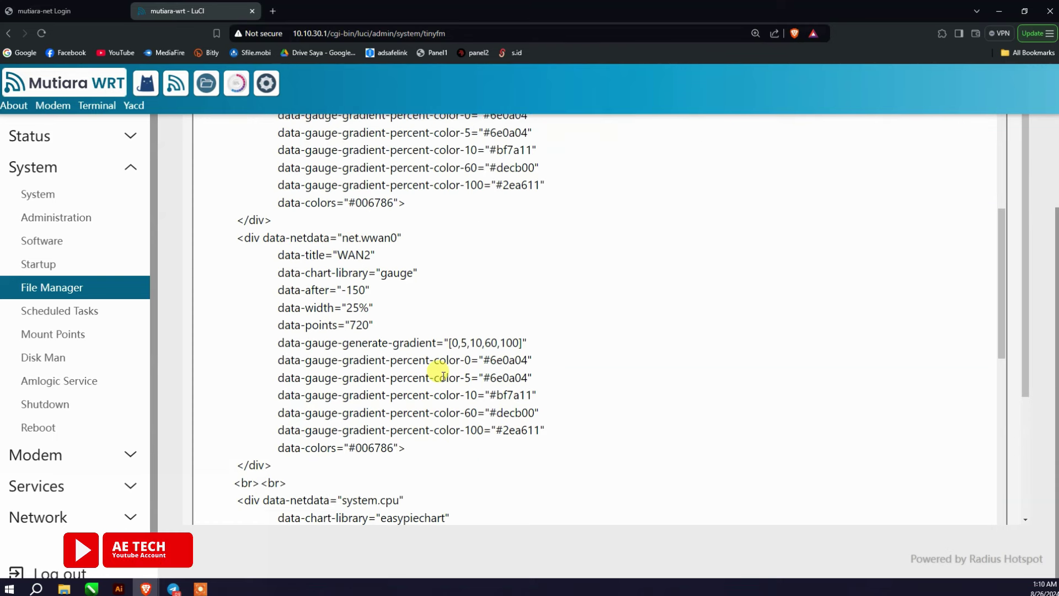
{"action": "scroll", "coordinate": [443, 376], "scroll_direction": "down", "scroll_amount": 6}
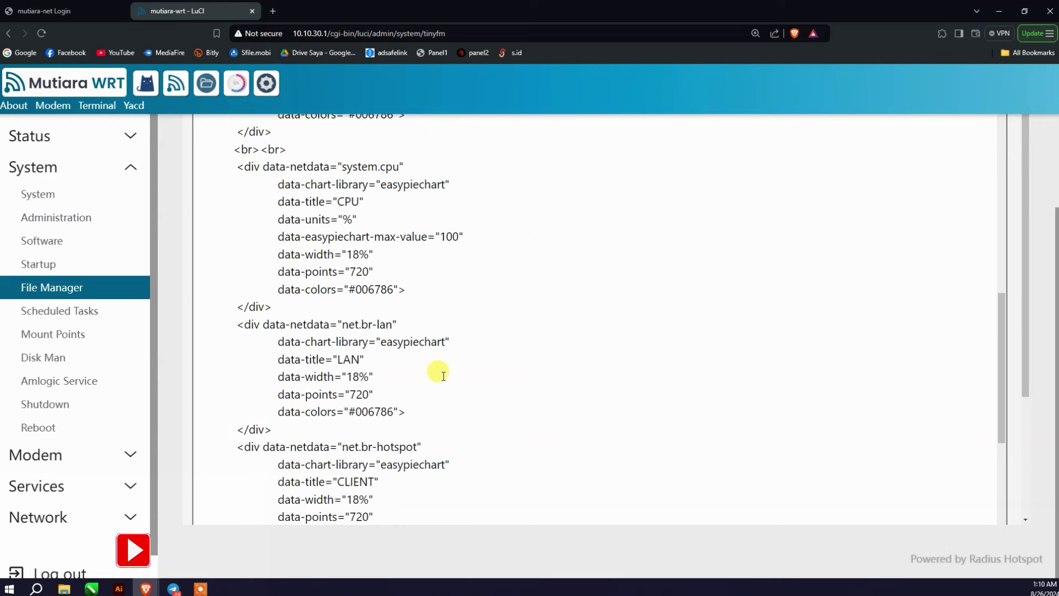
{"action": "scroll", "coordinate": [438, 371], "scroll_direction": "down", "scroll_amount": 4}
{"action": "scroll", "coordinate": [504, 371], "scroll_direction": "up", "scroll_amount": 14}
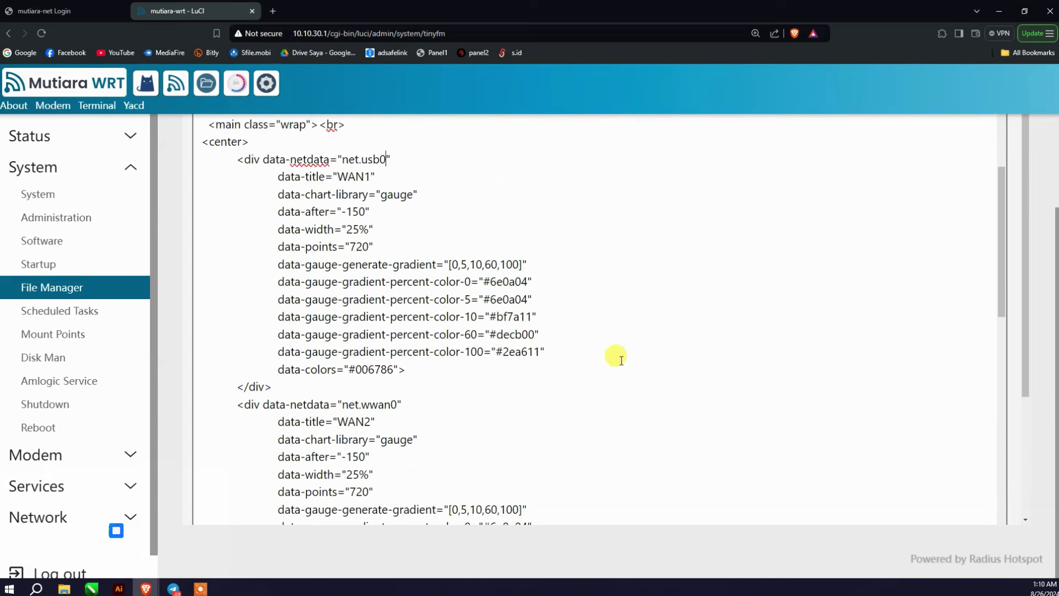
{"action": "scroll", "coordinate": [621, 361], "scroll_direction": "up", "scroll_amount": 10}
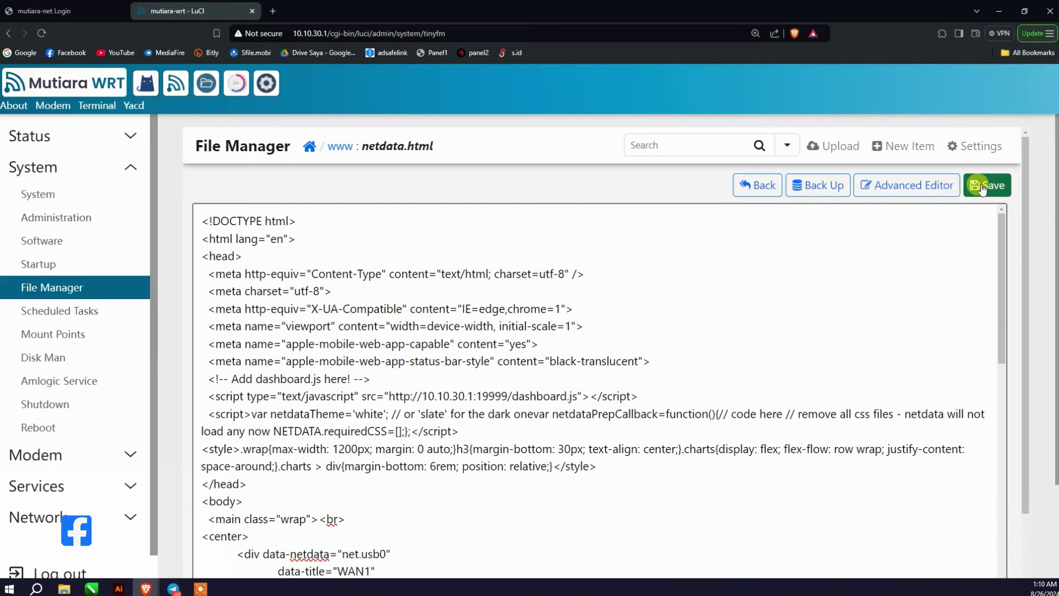
{"action": "left_click", "coordinate": [1049, 33]}
Step: Clear the browser's cached data and reload the router's Net Monitor page
{"action": "mouse_move", "coordinate": [894, 177]}
{"action": "left_click", "coordinate": [635, 195]}
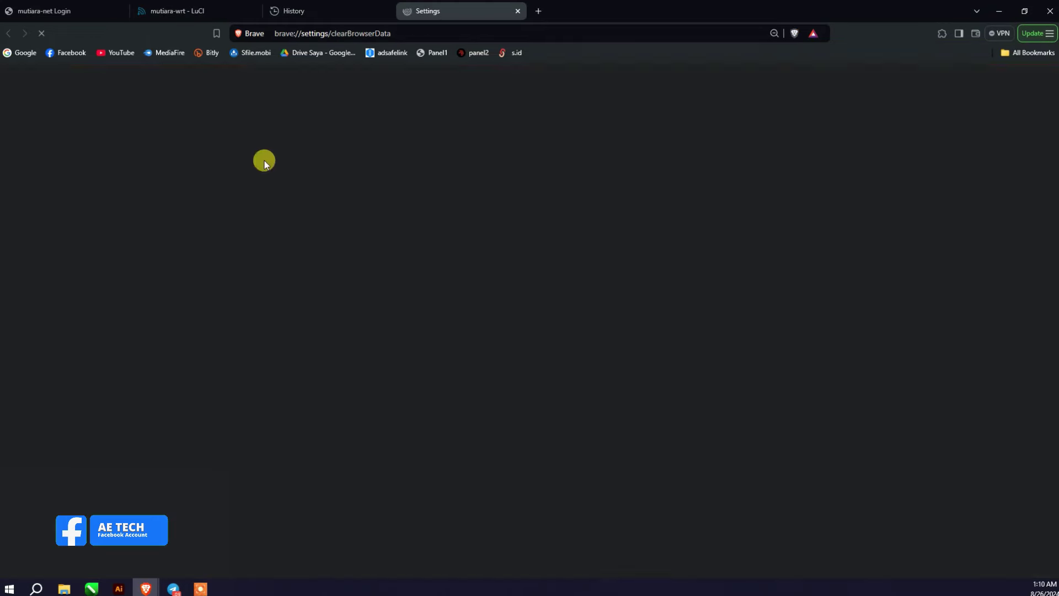
{"action": "left_click", "coordinate": [580, 393]}
{"action": "left_click", "coordinate": [176, 11]}
{"action": "key", "text": "alt+Left"}
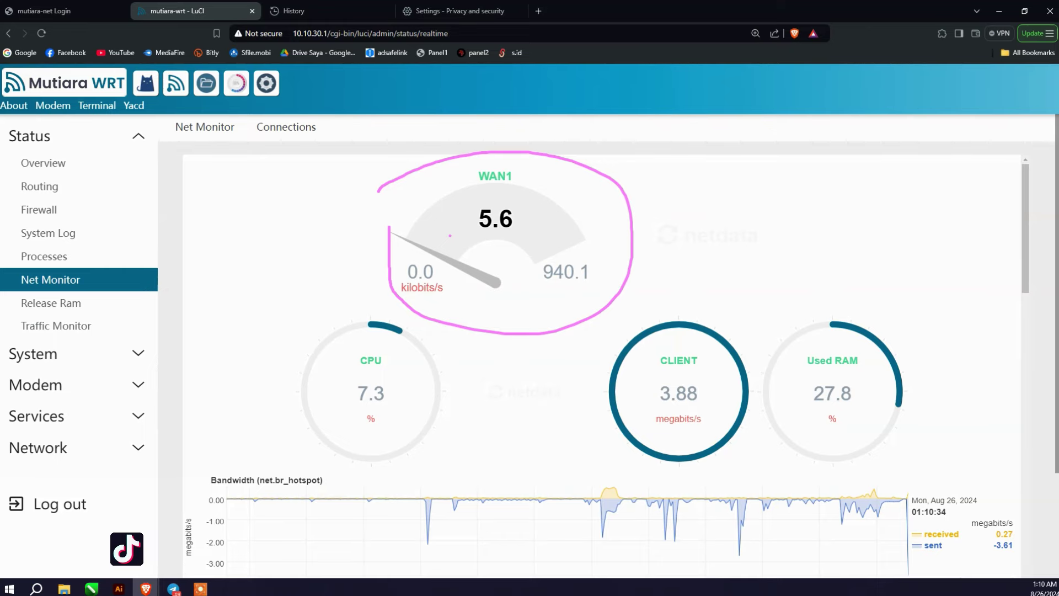
{"action": "key", "text": "Escape"}
Step: Open the Hotspot Radius Monitor dashboard and close the History and Settings tabs
{"action": "left_click", "coordinate": [370, 10]}
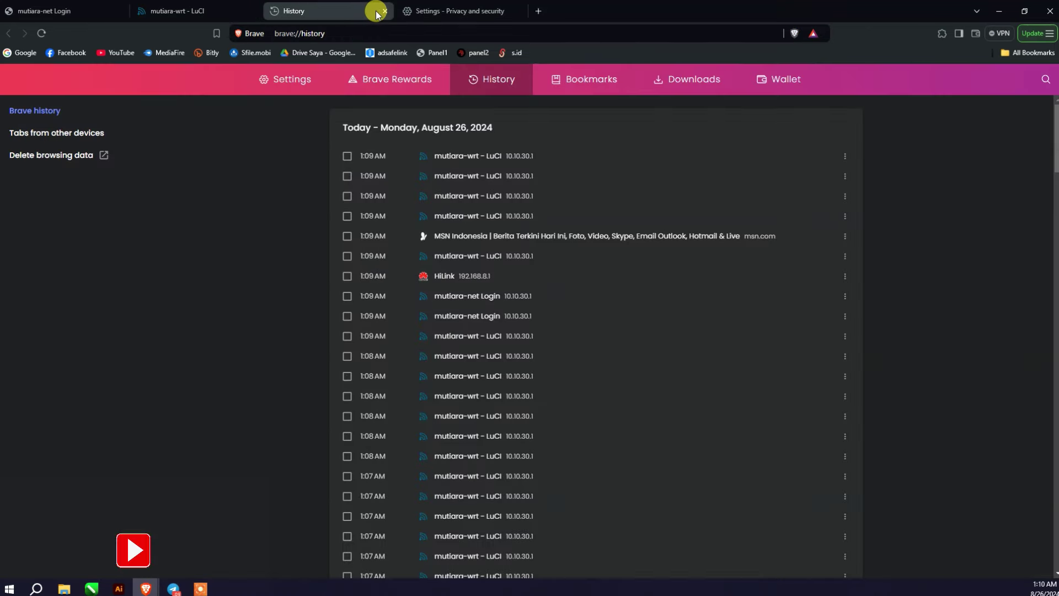
{"action": "left_click", "coordinate": [166, 11]}
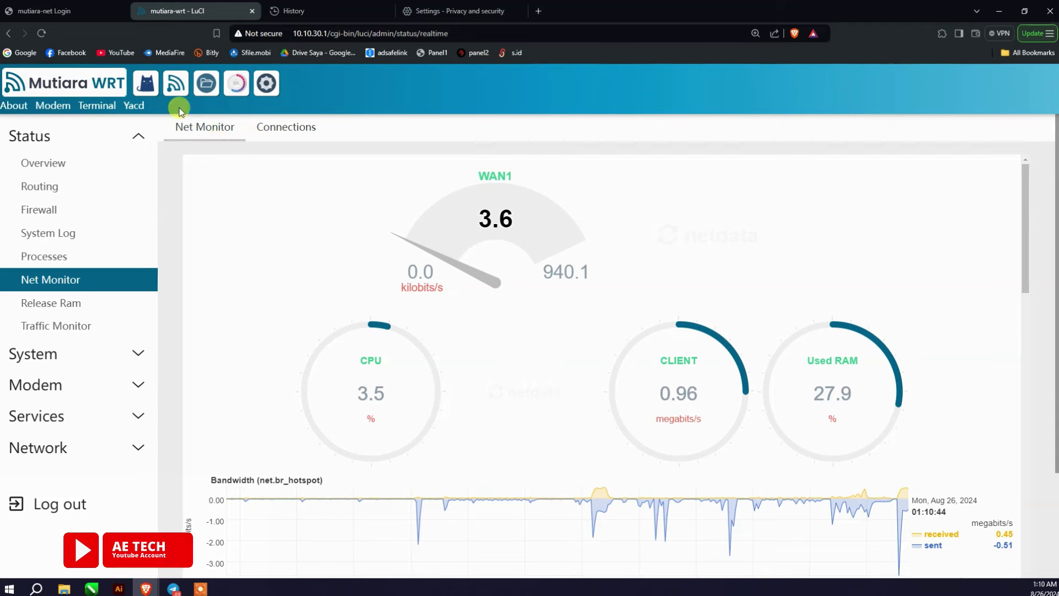
{"action": "left_click", "coordinate": [176, 83]}
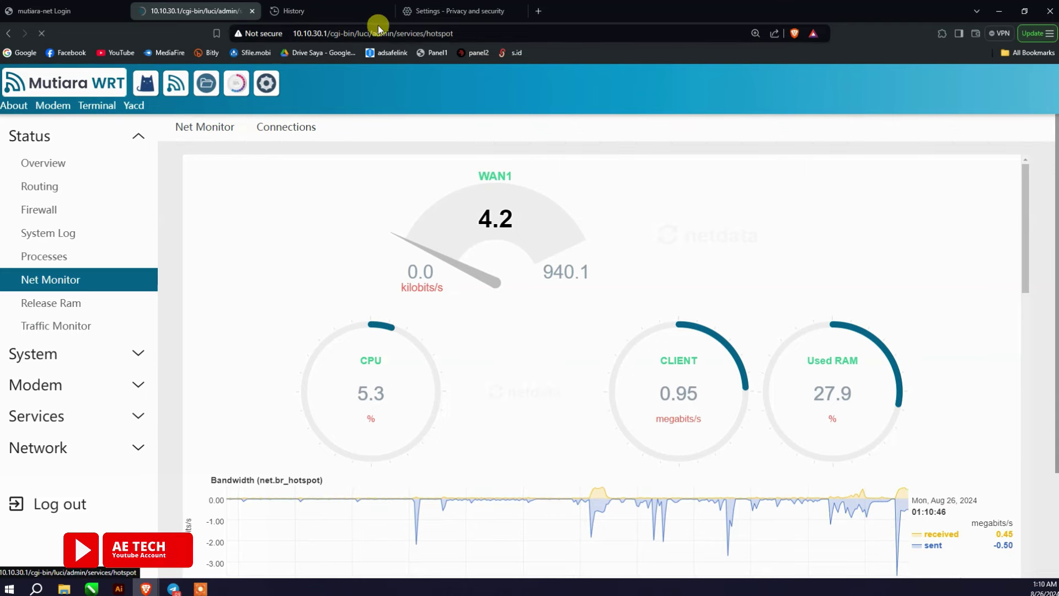
{"action": "left_click", "coordinate": [369, 13]}
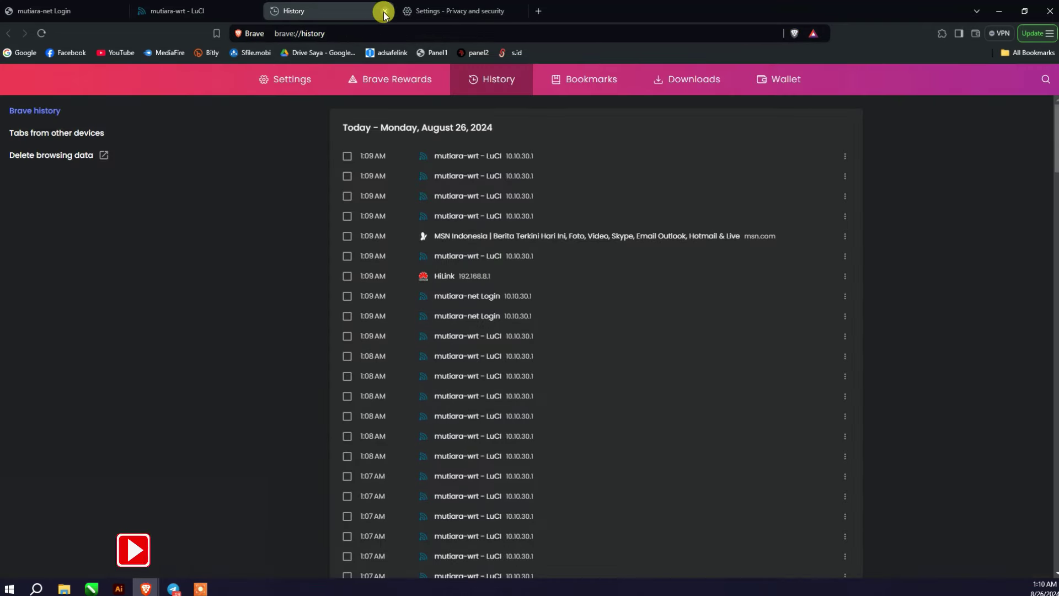
{"action": "left_click", "coordinate": [385, 11]}
{"action": "left_click", "coordinate": [385, 12]}
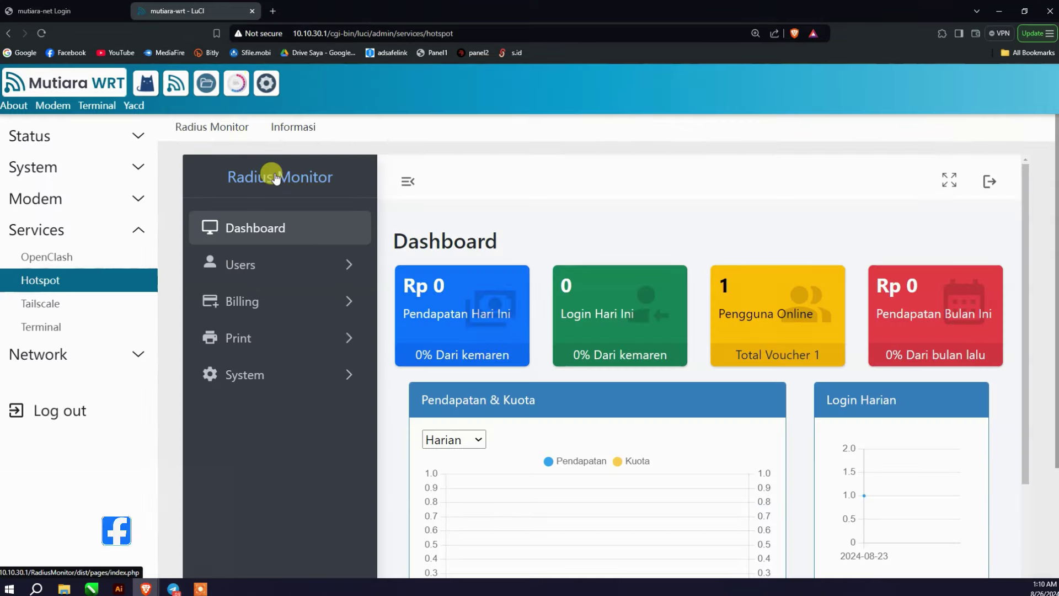
Step: Expand Users, Billing and Print in the Radius Monitor sidebar and open Print > User
{"action": "scroll", "coordinate": [448, 250], "scroll_direction": "down", "scroll_amount": 3}
{"action": "scroll", "coordinate": [449, 251], "scroll_direction": "down", "scroll_amount": 3}
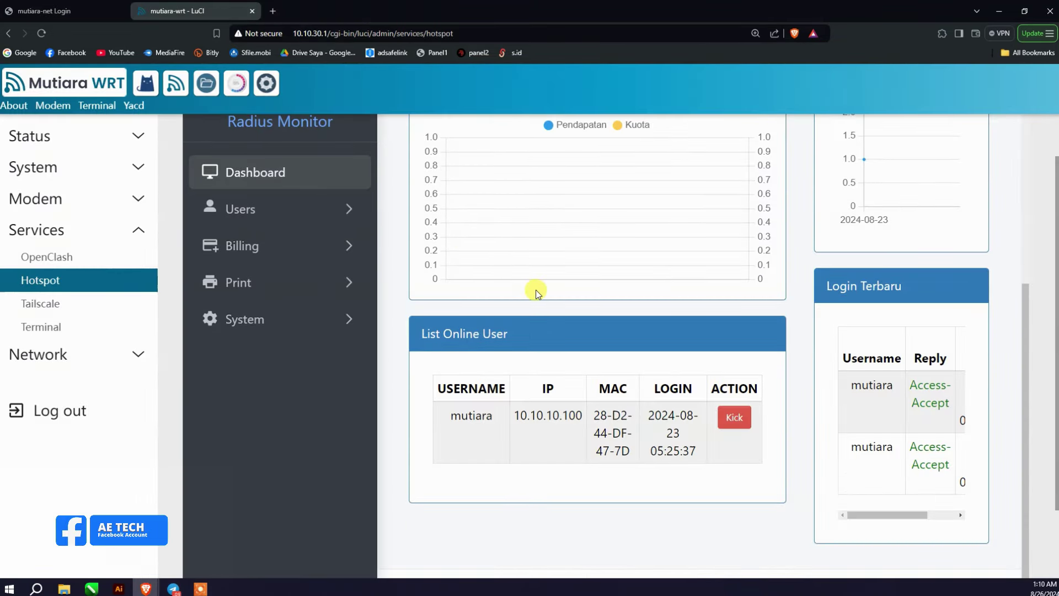
{"action": "scroll", "coordinate": [570, 361], "scroll_direction": "up", "scroll_amount": 5}
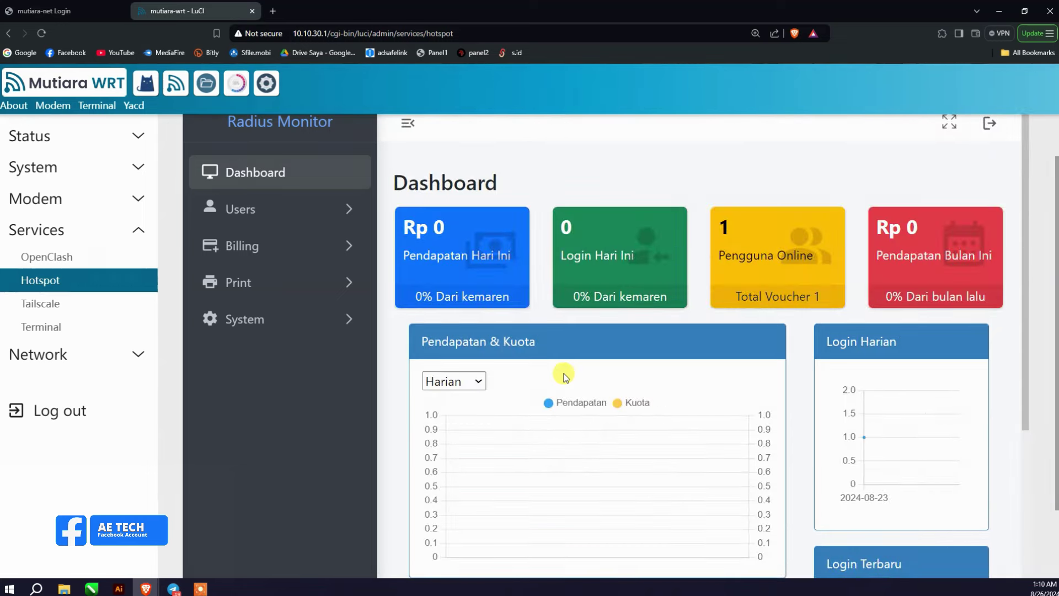
{"action": "scroll", "coordinate": [566, 378], "scroll_direction": "down", "scroll_amount": 5}
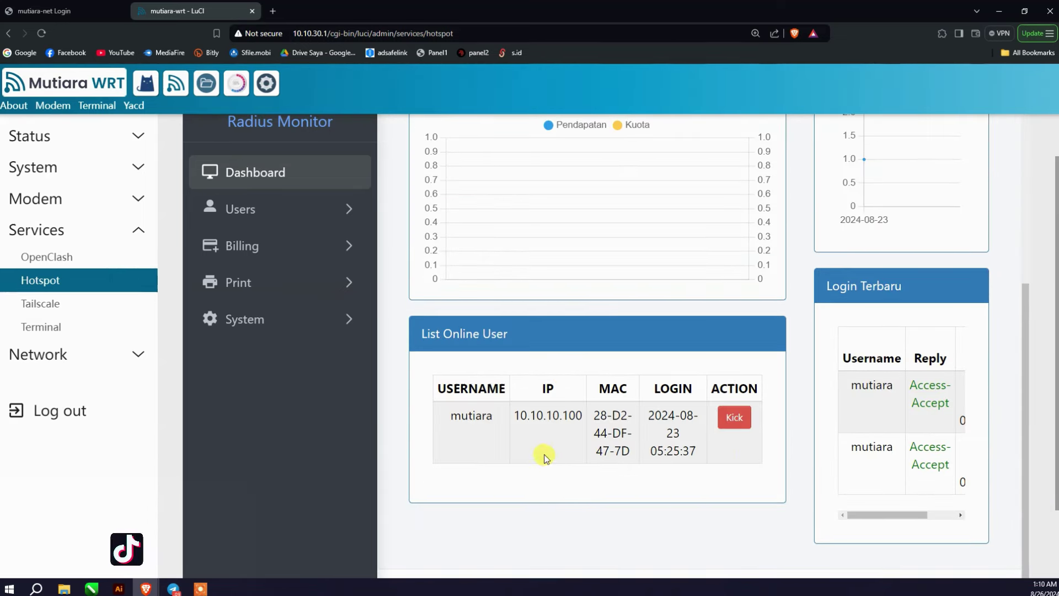
{"action": "scroll", "coordinate": [571, 451], "scroll_direction": "up", "scroll_amount": 5}
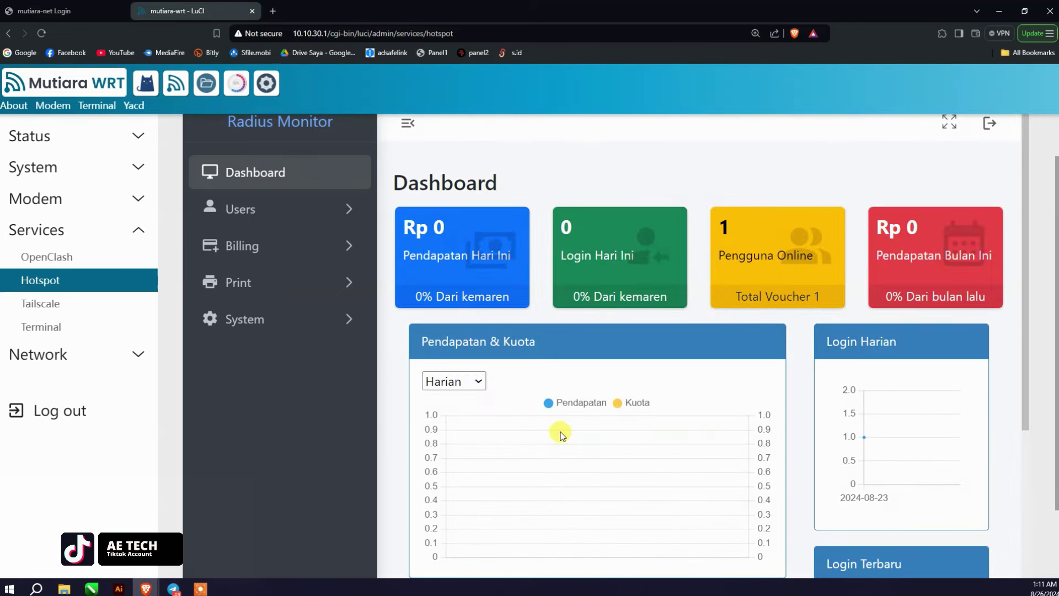
{"action": "left_click", "coordinate": [284, 212]}
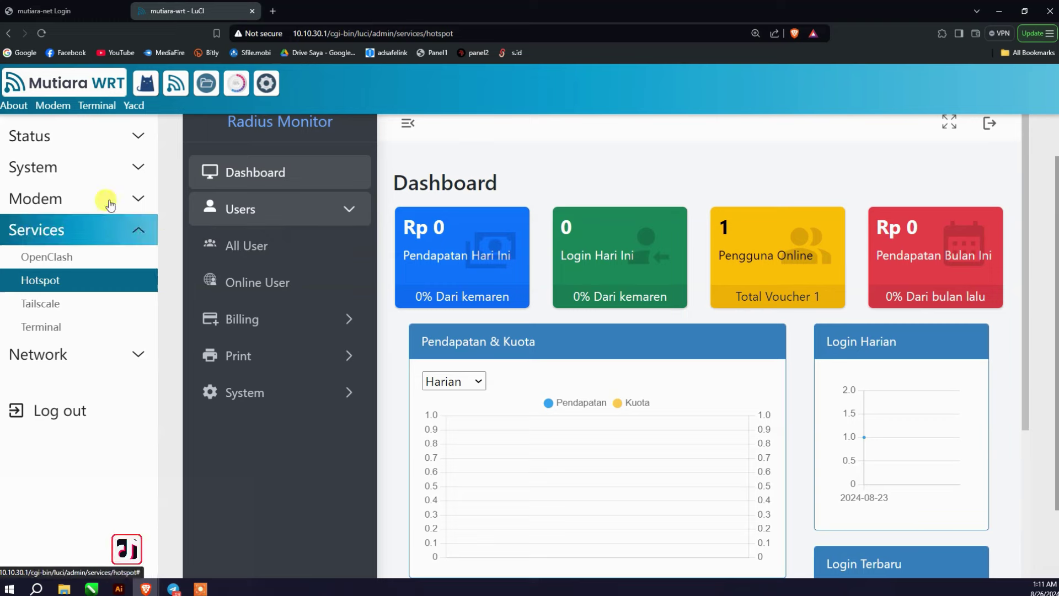
{"action": "left_click", "coordinate": [284, 321]}
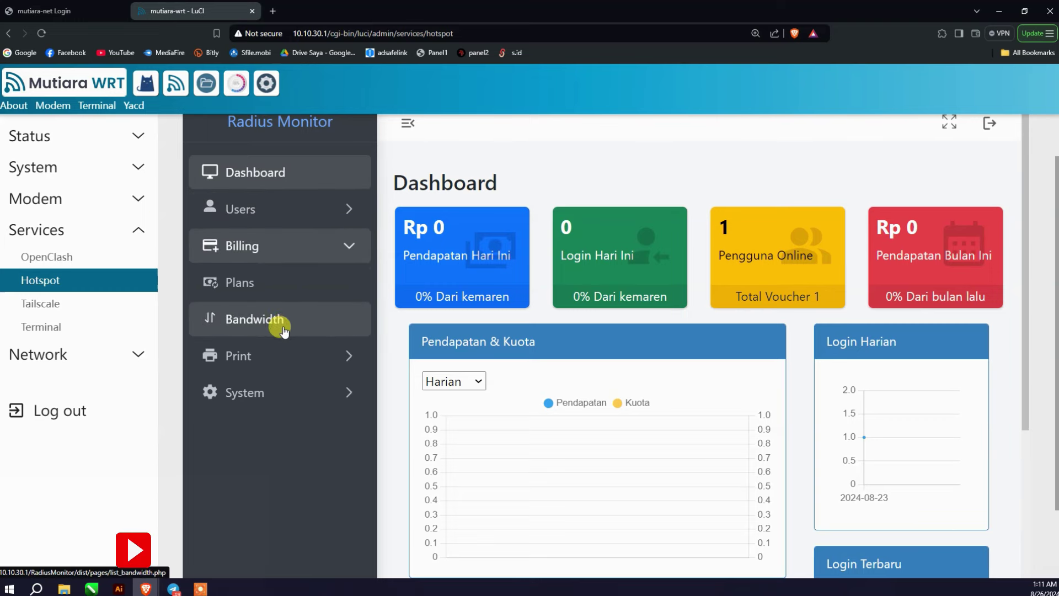
{"action": "left_click", "coordinate": [330, 356]}
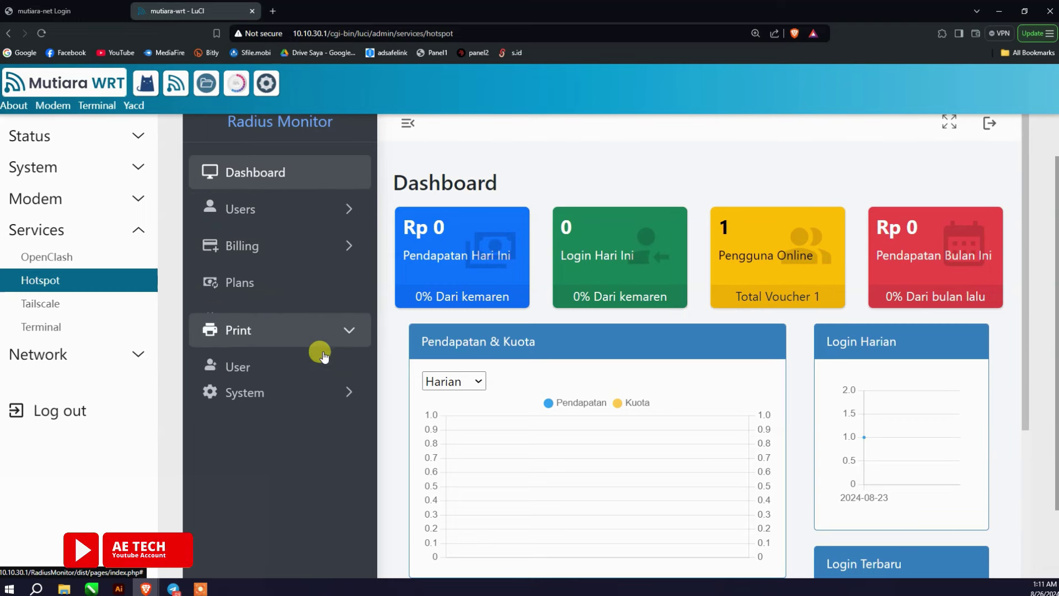
{"action": "left_click", "coordinate": [267, 215]}
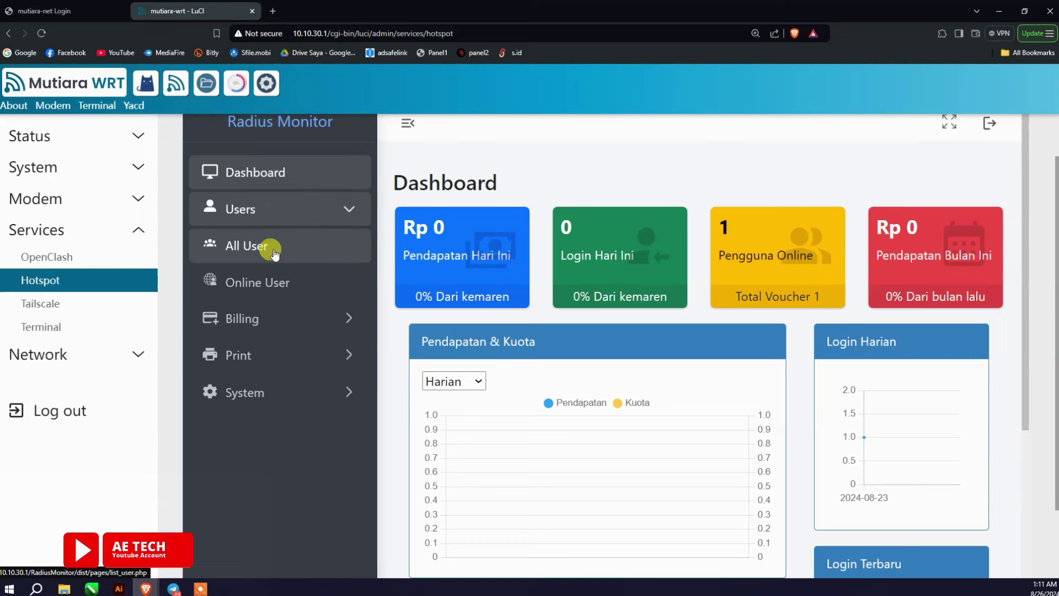
{"action": "left_click", "coordinate": [279, 351]}
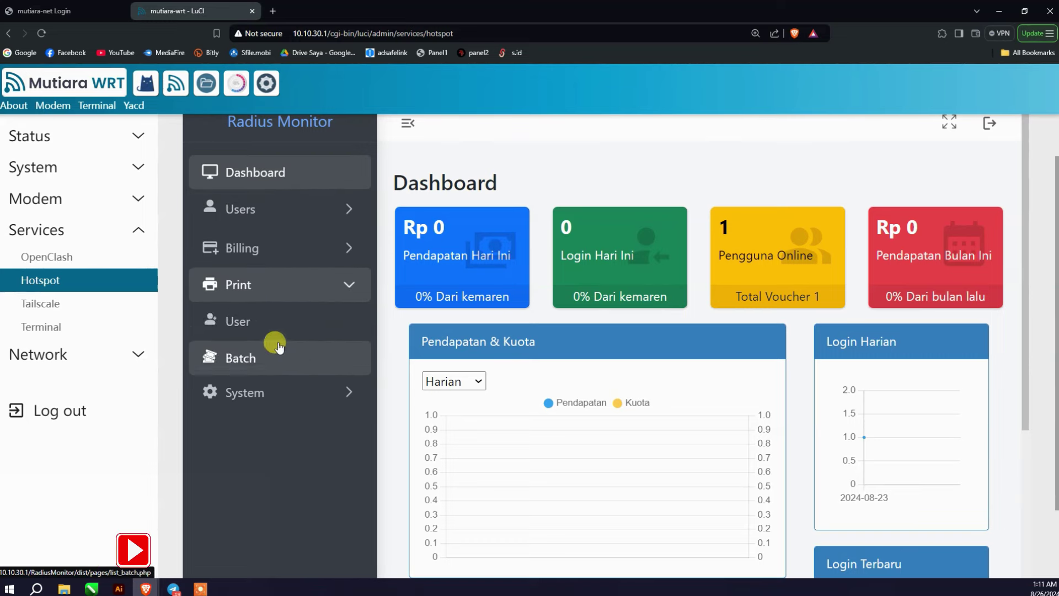
{"action": "left_click", "coordinate": [239, 317]}
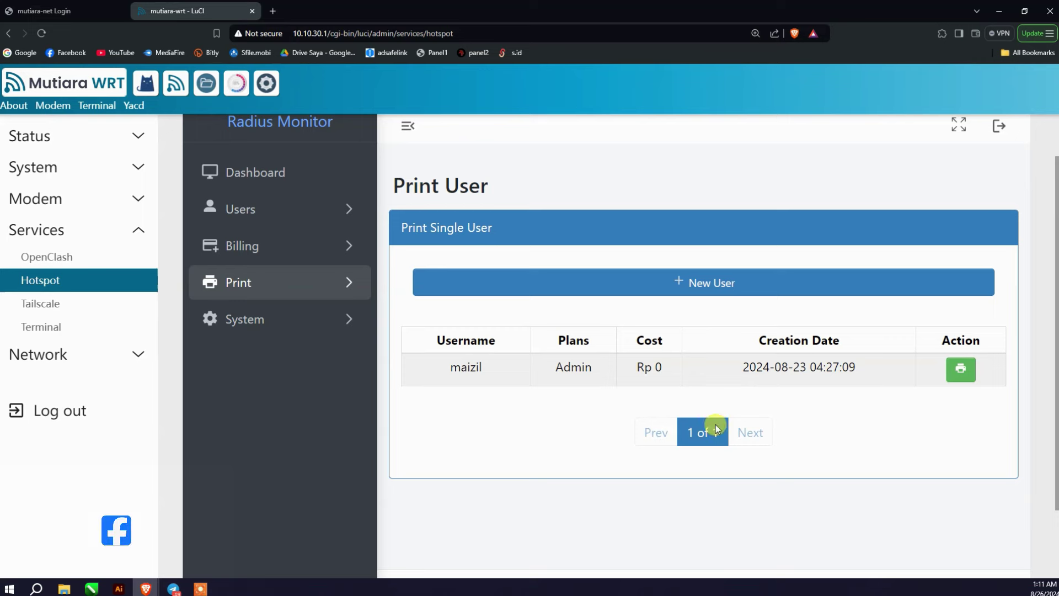
Step: Start a new voucher user with the Admin plan selected, leaving the username blank
{"action": "left_click", "coordinate": [702, 281]}
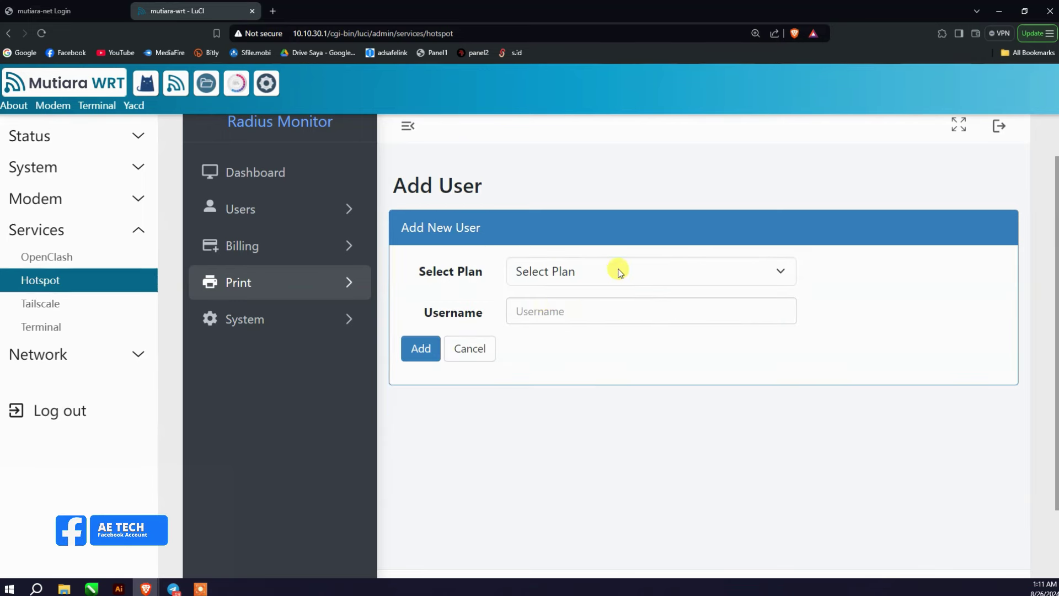
{"action": "left_click", "coordinate": [615, 272]}
{"action": "left_click", "coordinate": [607, 309]}
{"action": "left_click", "coordinate": [614, 272]}
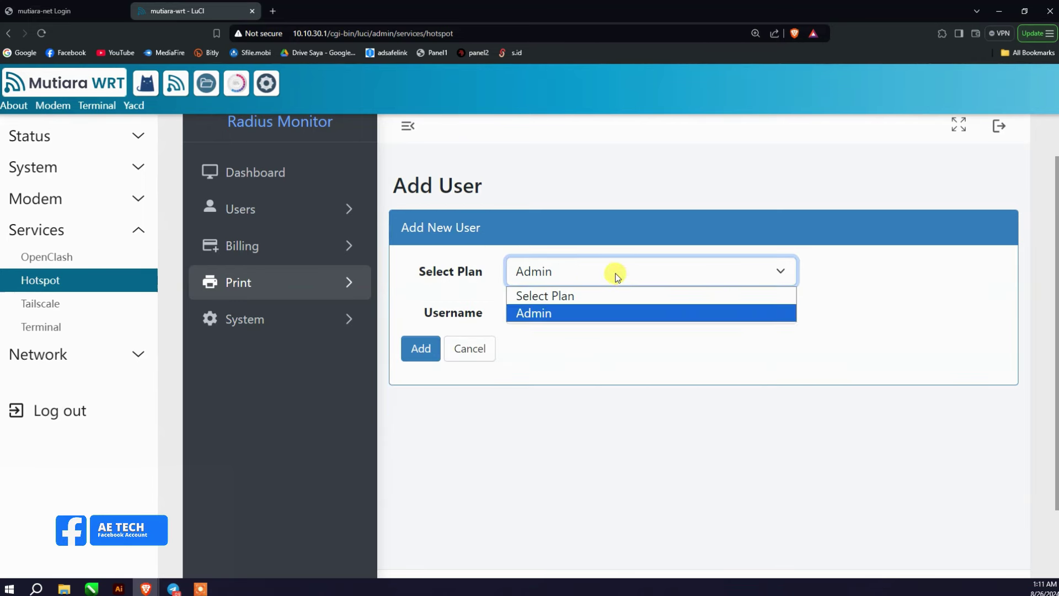
{"action": "left_click", "coordinate": [601, 310]}
{"action": "left_click", "coordinate": [570, 310]}
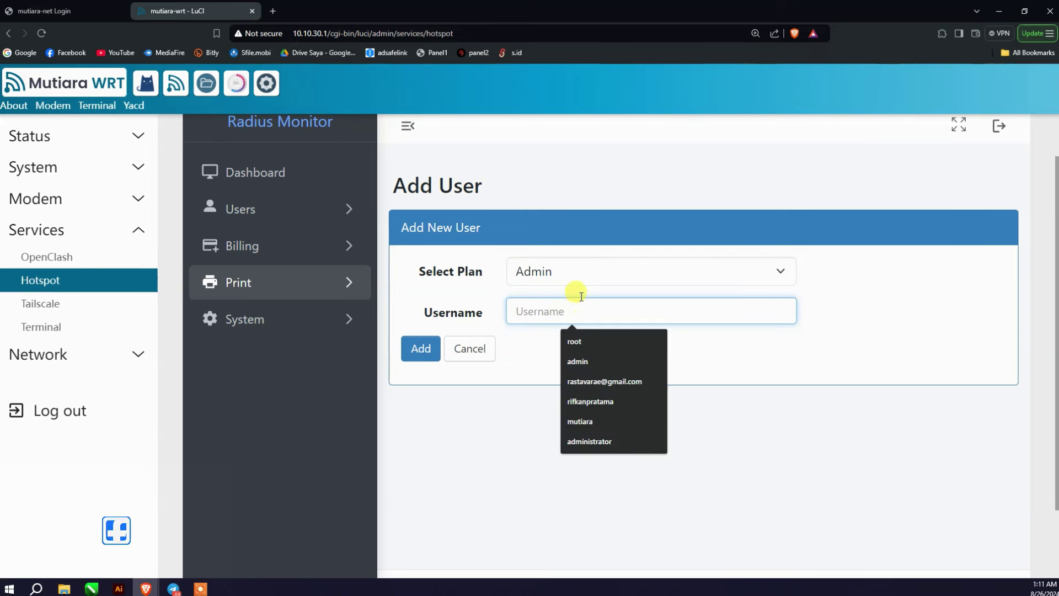
{"action": "left_click", "coordinate": [587, 277]}
{"action": "left_click", "coordinate": [463, 260]}
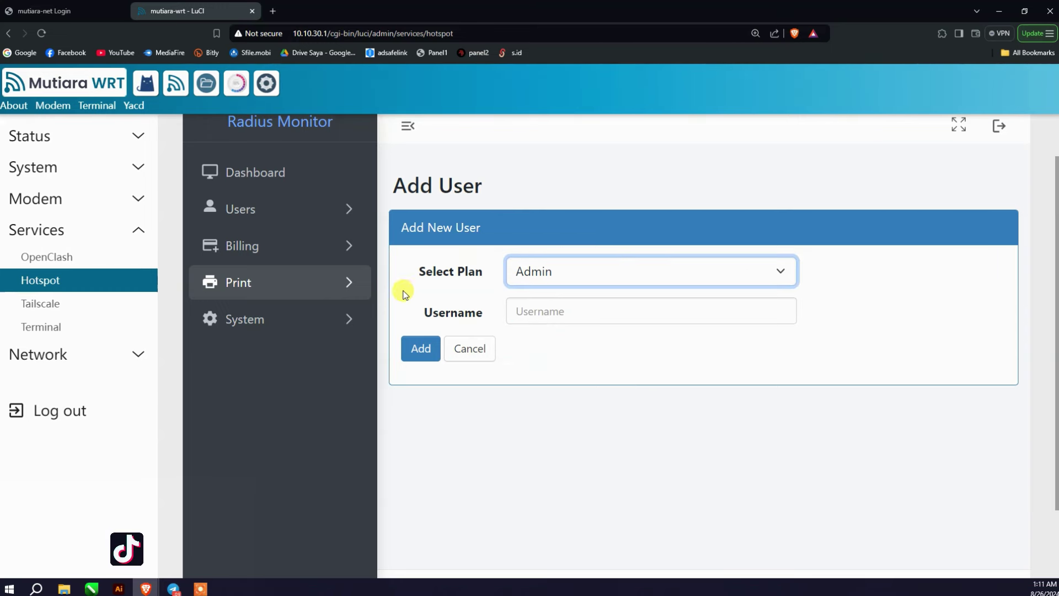
Step: Toggle the Print section and expand Billing in the sidebar
{"action": "left_click", "coordinate": [308, 291]}
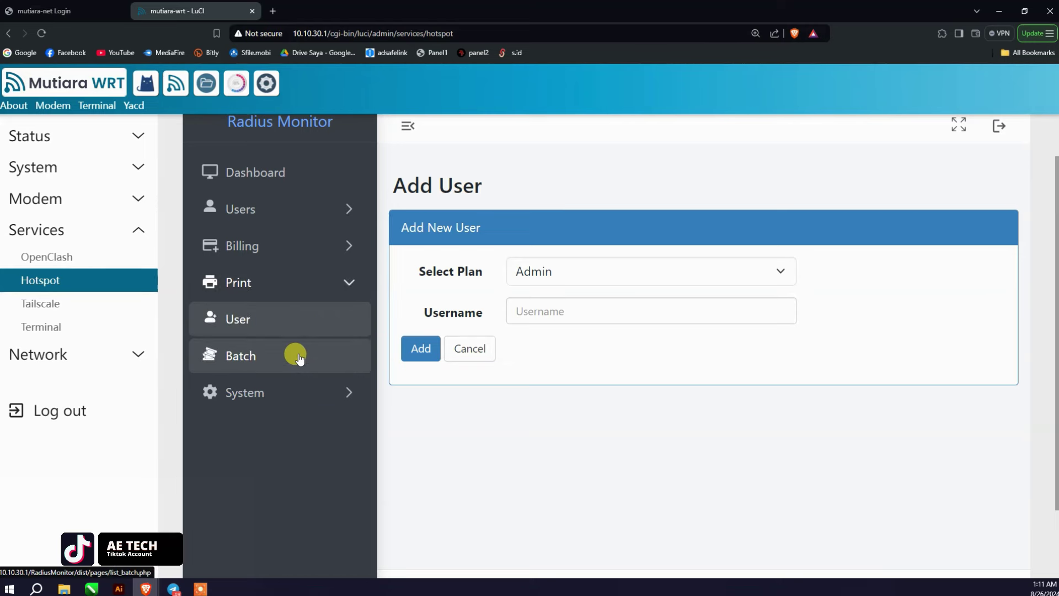
{"action": "left_click", "coordinate": [293, 283]}
{"action": "left_click", "coordinate": [301, 258]}
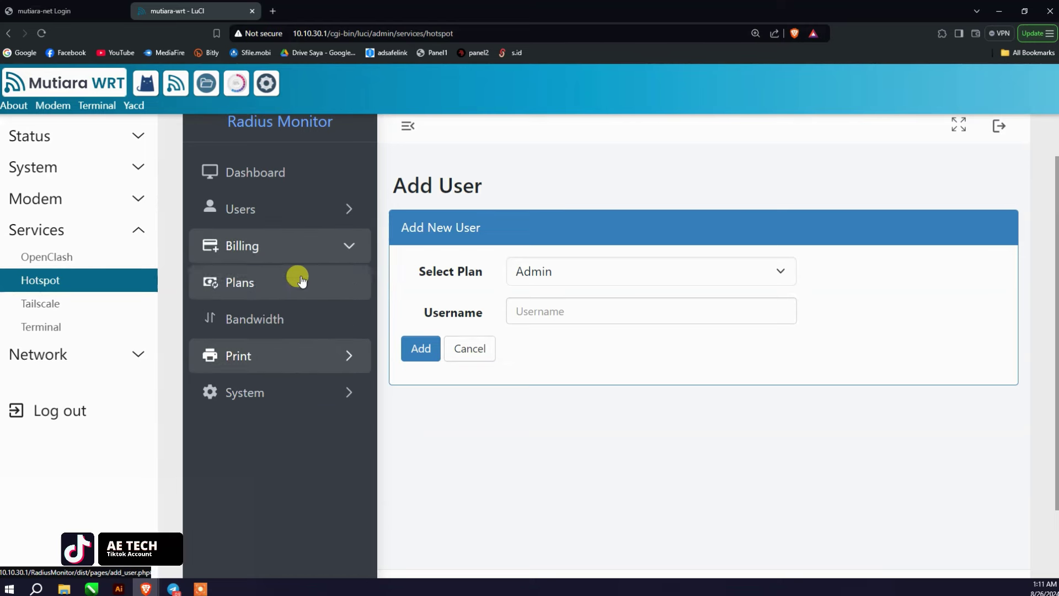
Step: Open Billing > Plans, start a new plan and set its type to Limited
{"action": "left_click", "coordinate": [281, 293]}
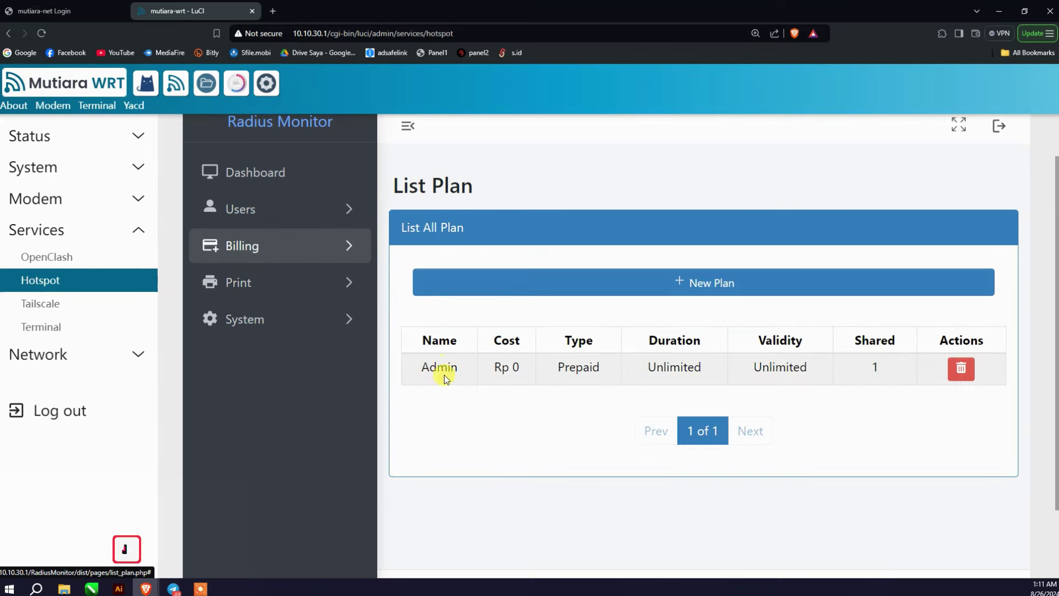
{"action": "left_click", "coordinate": [711, 282]}
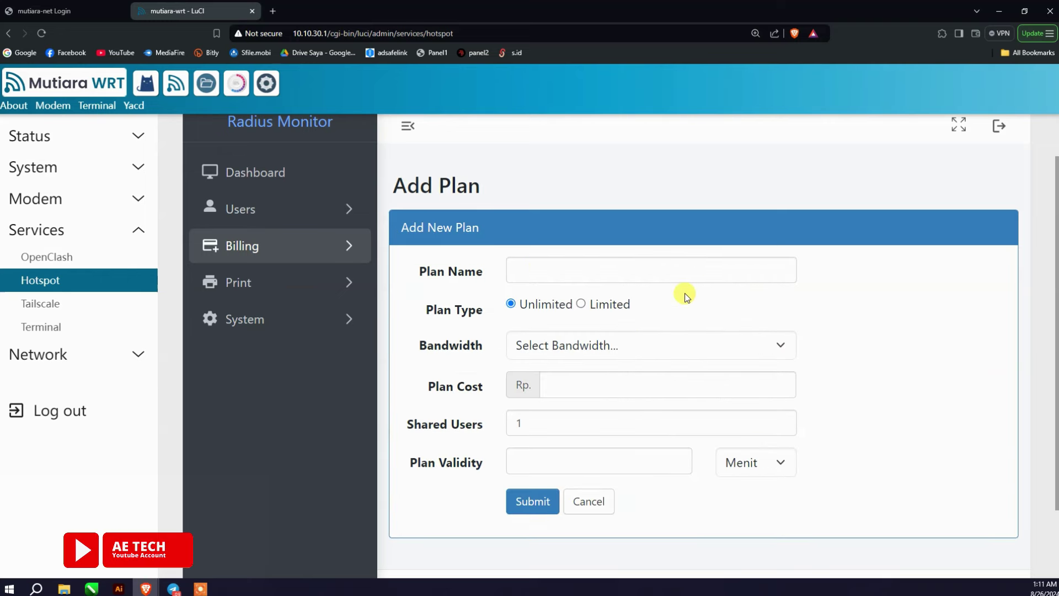
{"action": "left_click", "coordinate": [559, 268]}
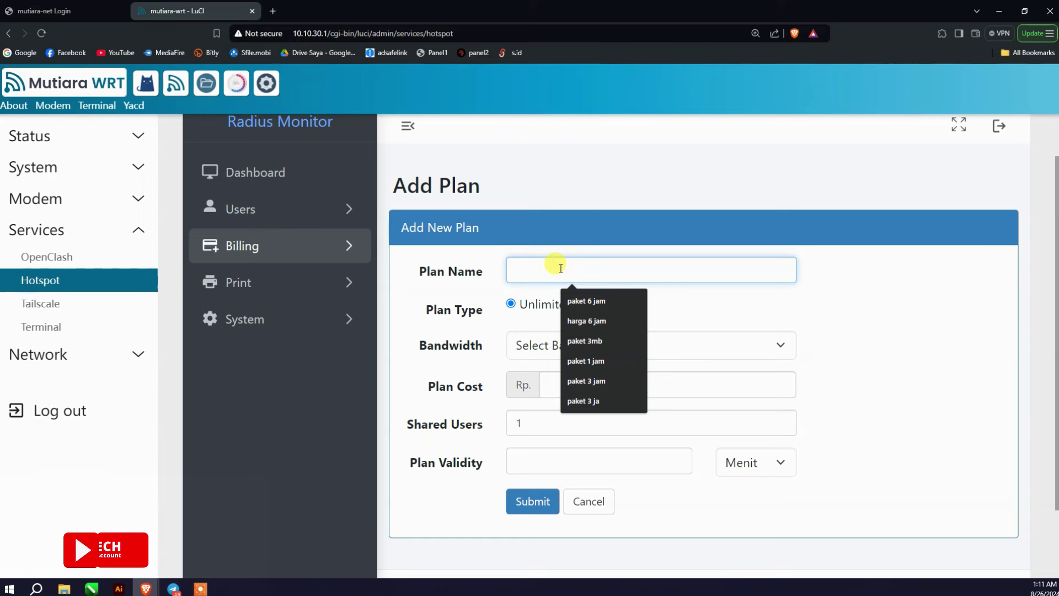
{"action": "left_click", "coordinate": [608, 302]}
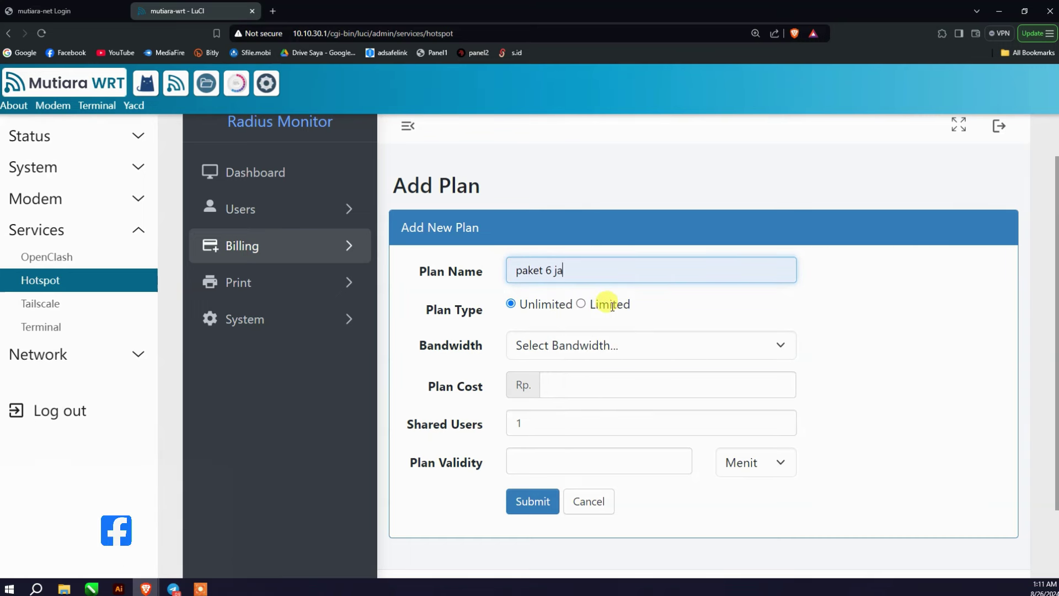
{"action": "left_click", "coordinate": [580, 303]}
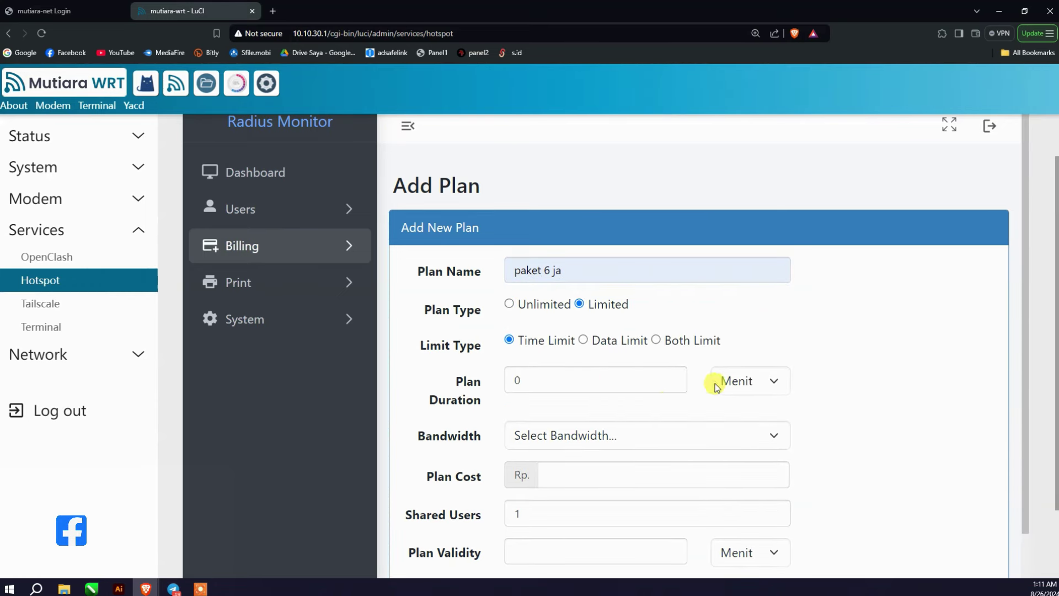
Step: Name the plan 'paket 3' and move to the Plan Duration field
{"action": "left_click", "coordinate": [764, 380]}
{"action": "left_click", "coordinate": [622, 376]}
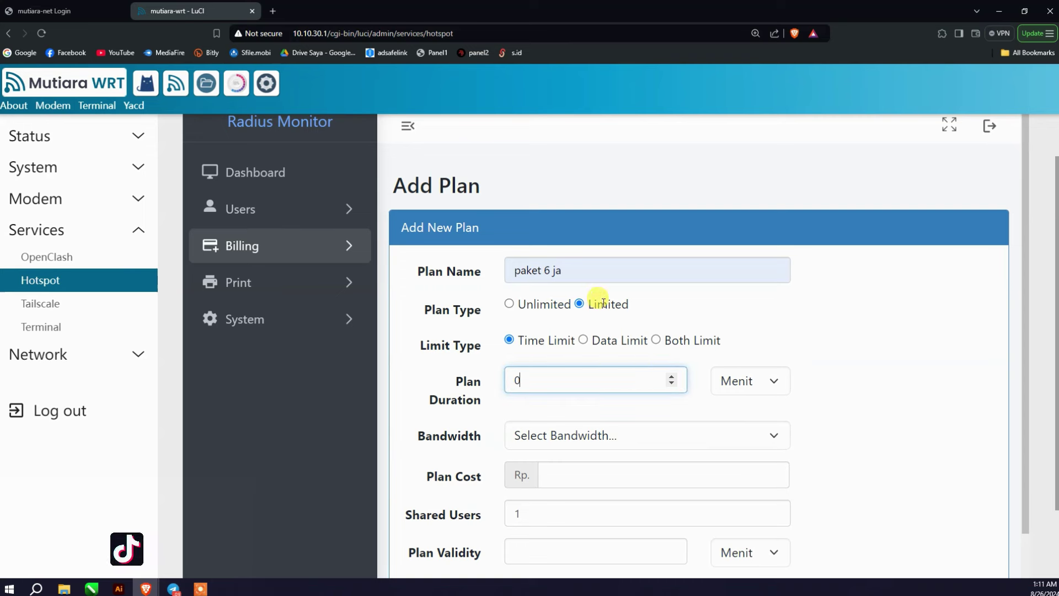
{"action": "left_click", "coordinate": [567, 274]}
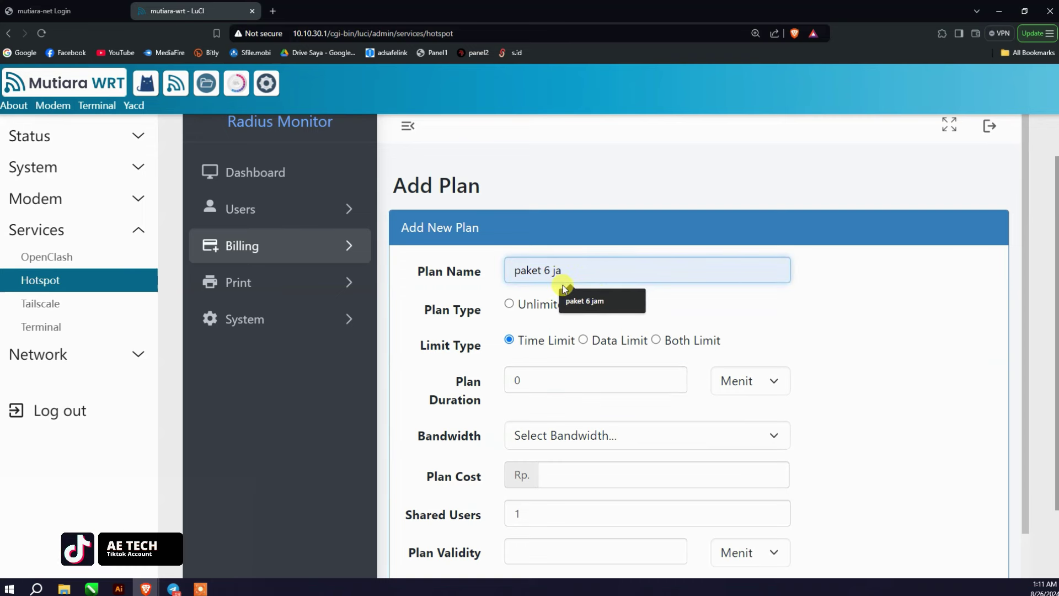
{"action": "type", "text": "paket 3 ja"}
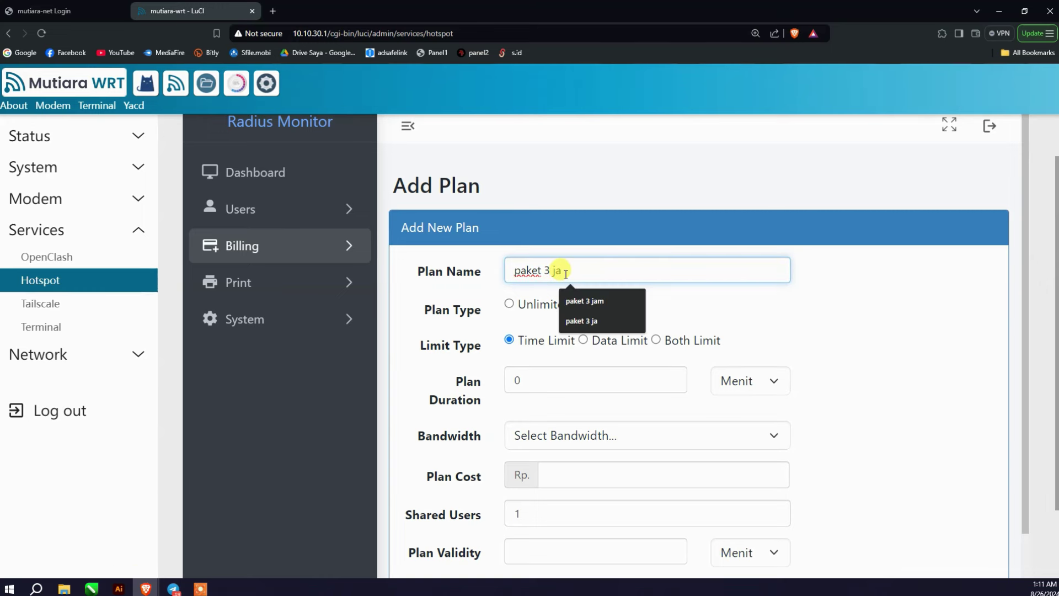
{"action": "key", "text": "BackSpace"}
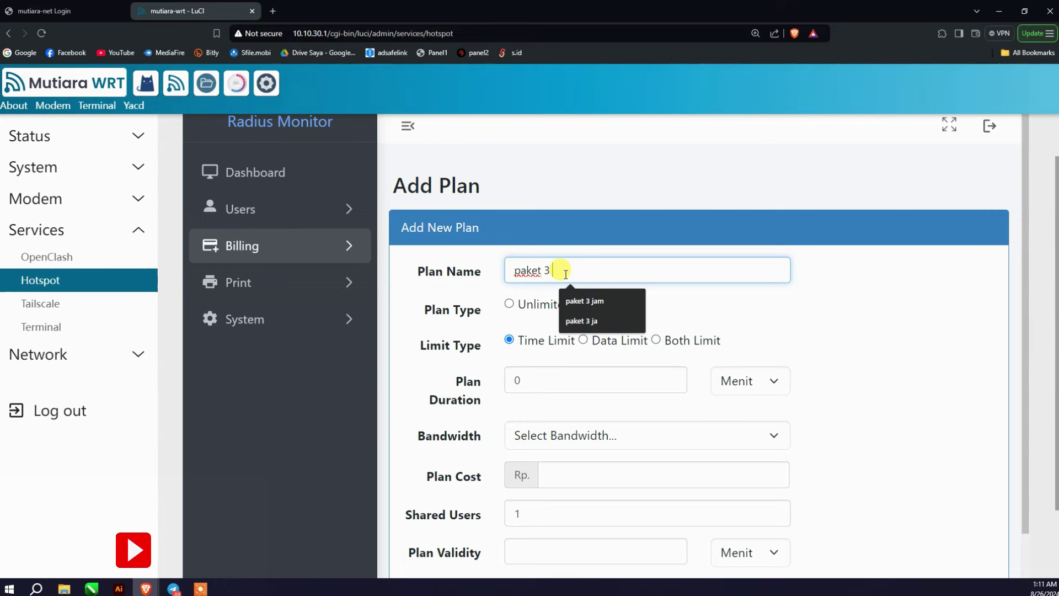
{"action": "left_click", "coordinate": [562, 379]}
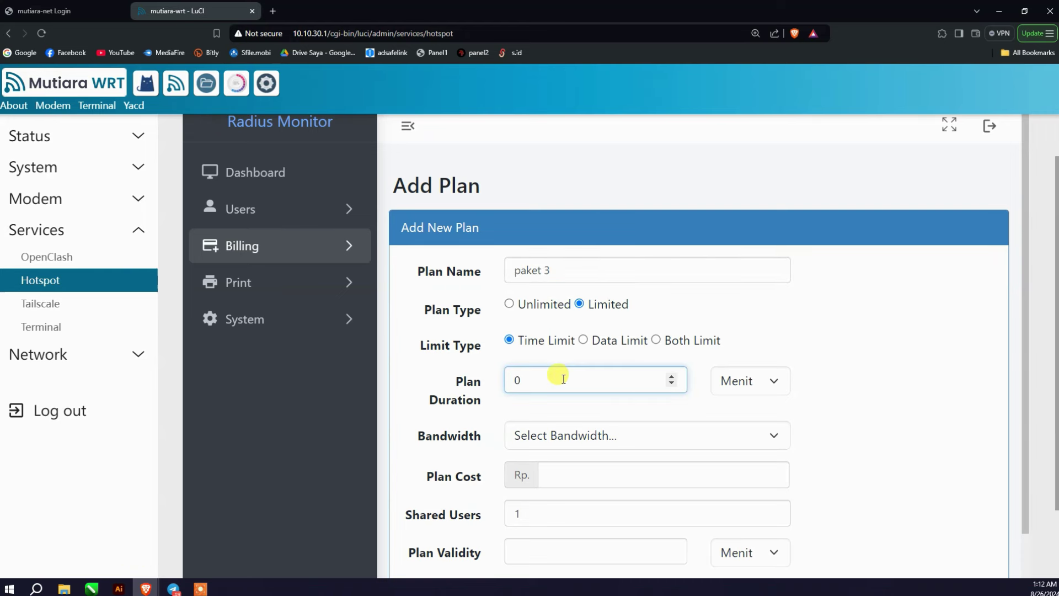
Step: Clear the duration value and give the plan a 2 MB data limit
{"action": "key", "text": "BackSpace"}
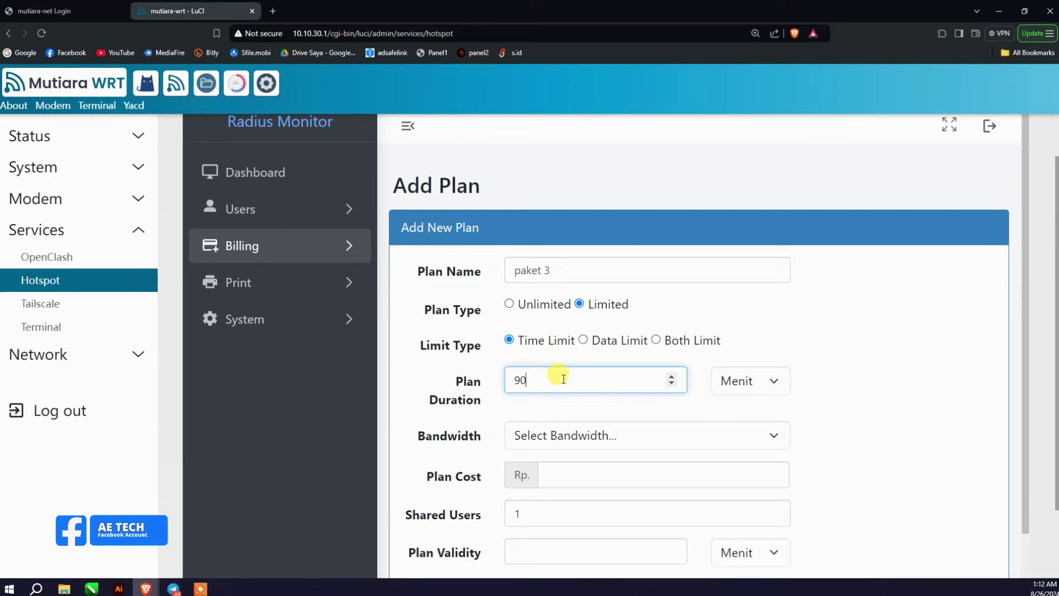
{"action": "left_click", "coordinate": [602, 341]}
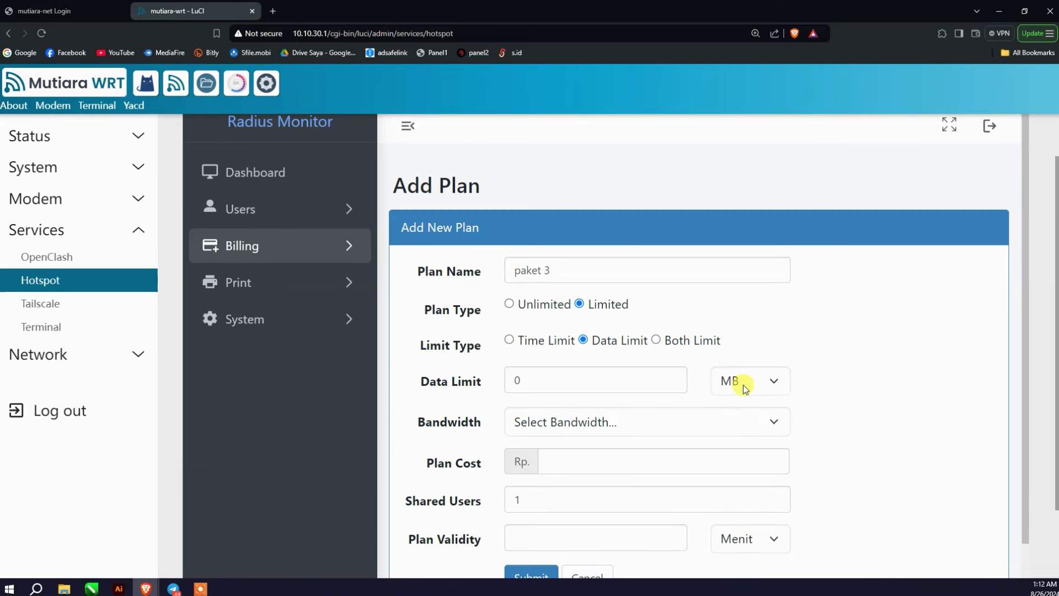
{"action": "left_click", "coordinate": [768, 386]}
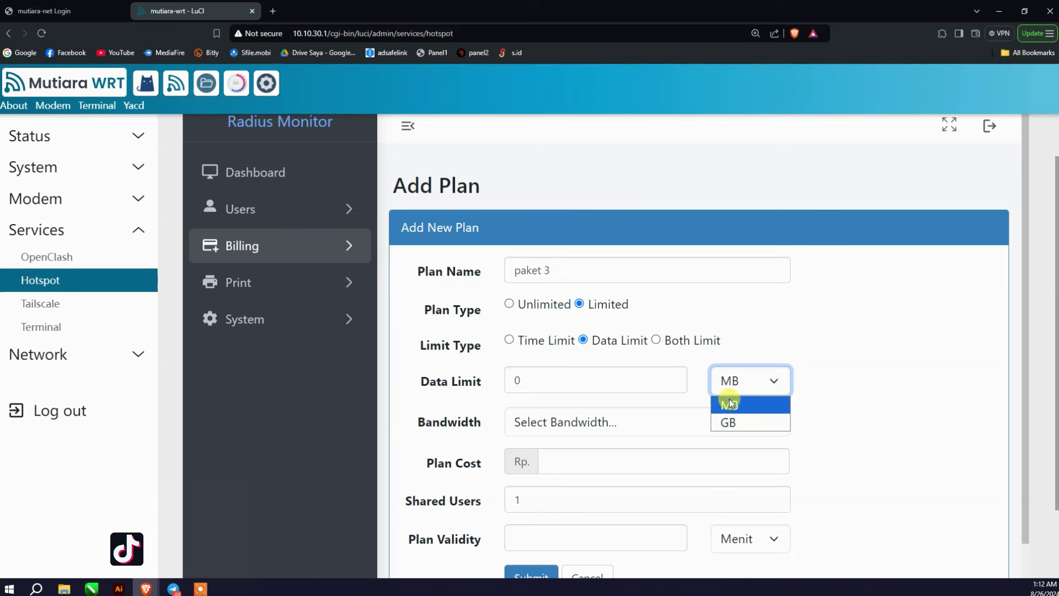
{"action": "left_click", "coordinate": [636, 382]}
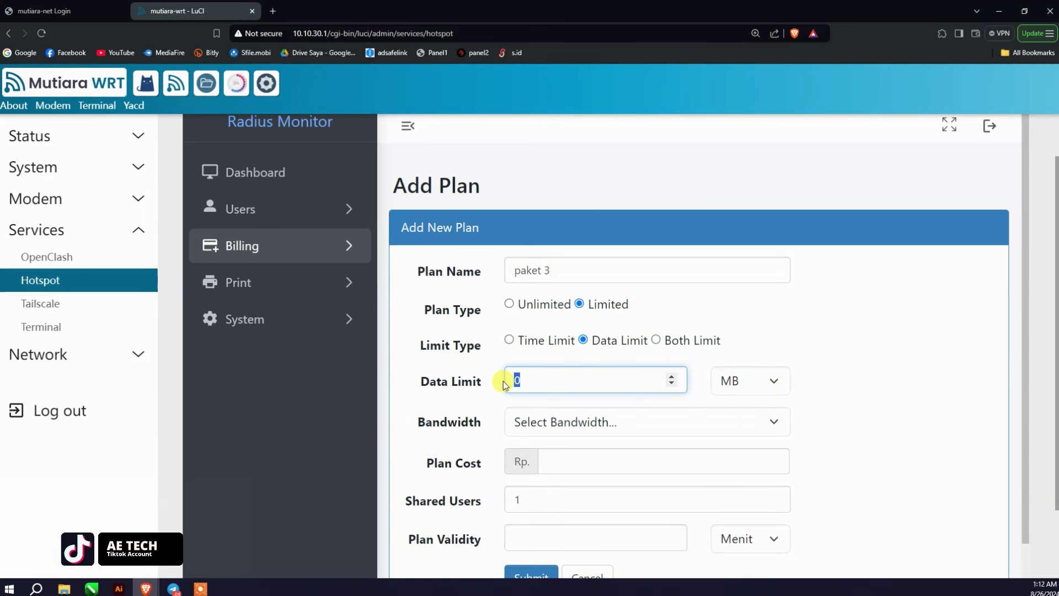
{"action": "type", "text": "2"}
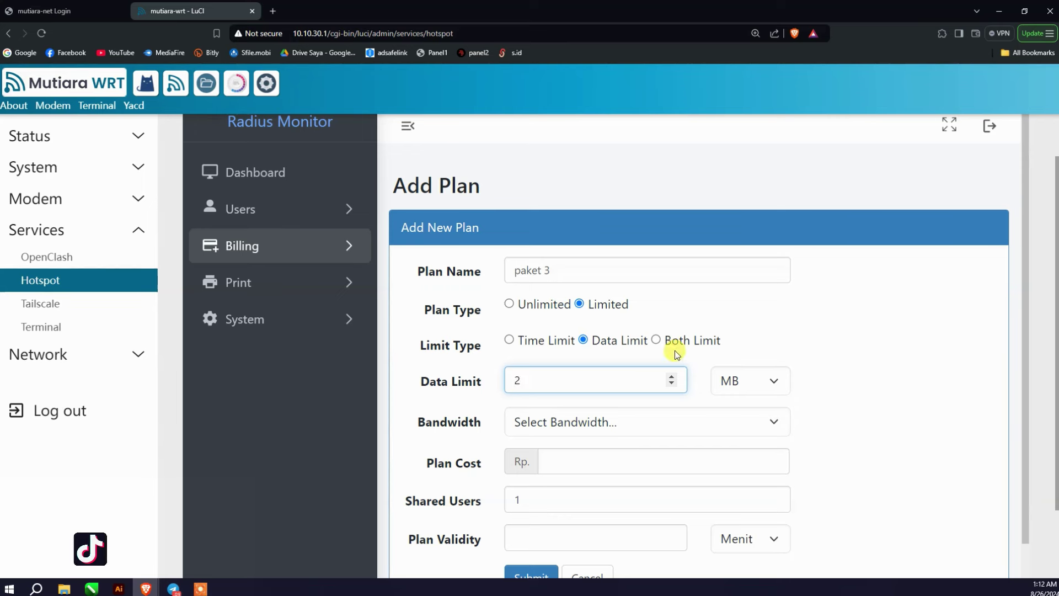
Step: Switch to Both Limit and set the plan duration unit to Jam (hours)
{"action": "left_click", "coordinate": [657, 339]}
{"action": "left_click", "coordinate": [763, 381]}
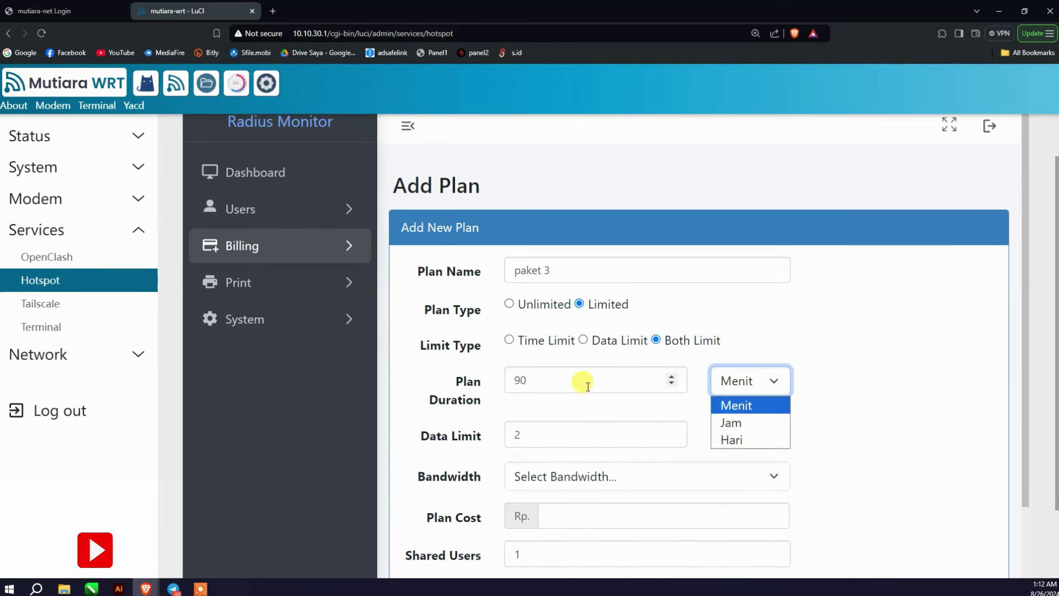
{"action": "left_click", "coordinate": [744, 422]}
{"action": "left_click", "coordinate": [757, 389]}
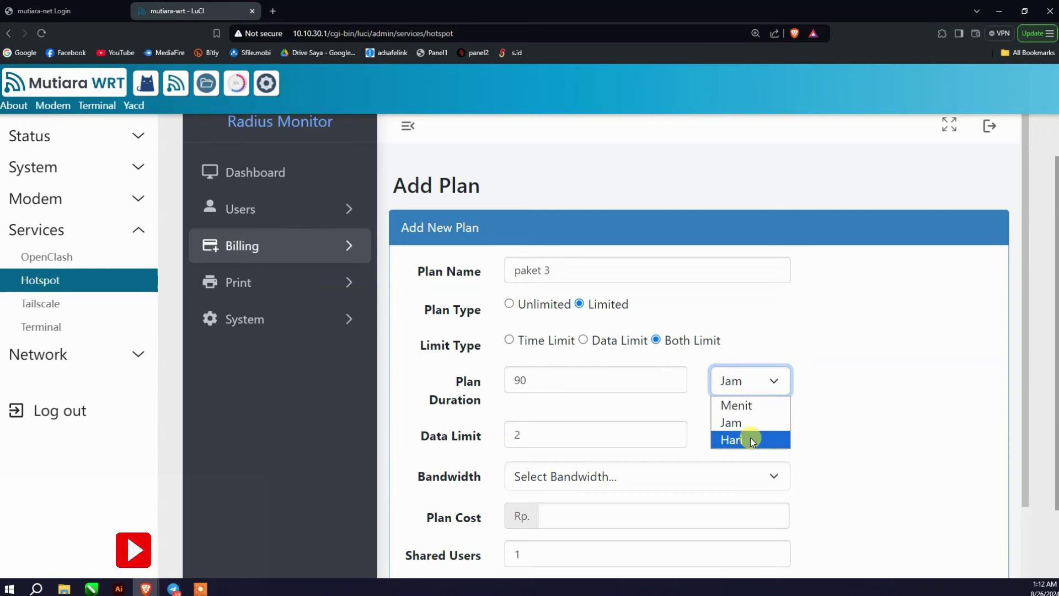
{"action": "left_click", "coordinate": [750, 423]}
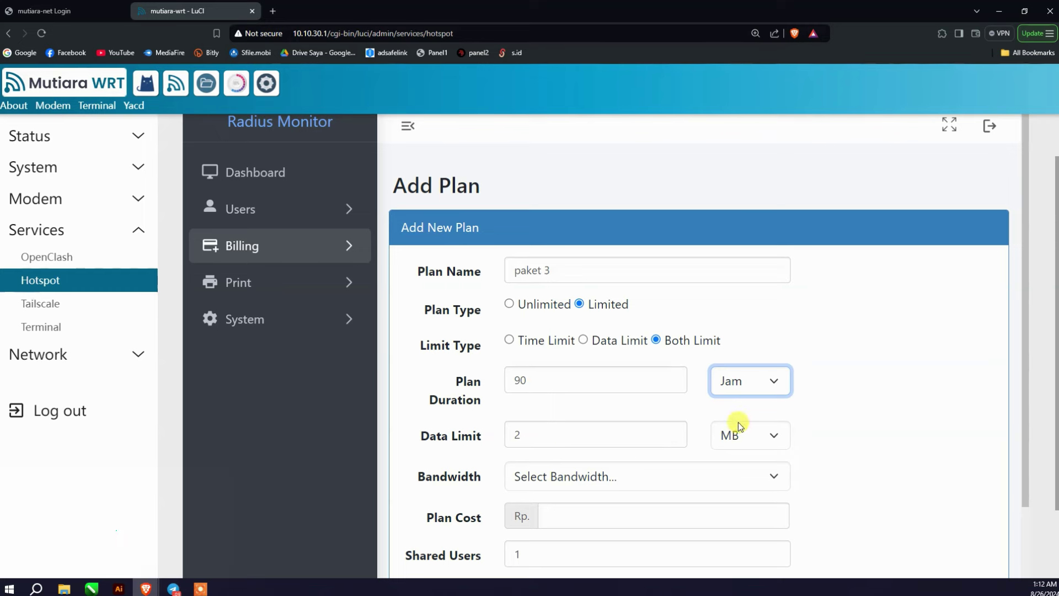
Step: Check the Bandwidth options without changing them, then begin entering the plan cost
{"action": "scroll", "coordinate": [603, 429], "scroll_direction": "down", "scroll_amount": 2}
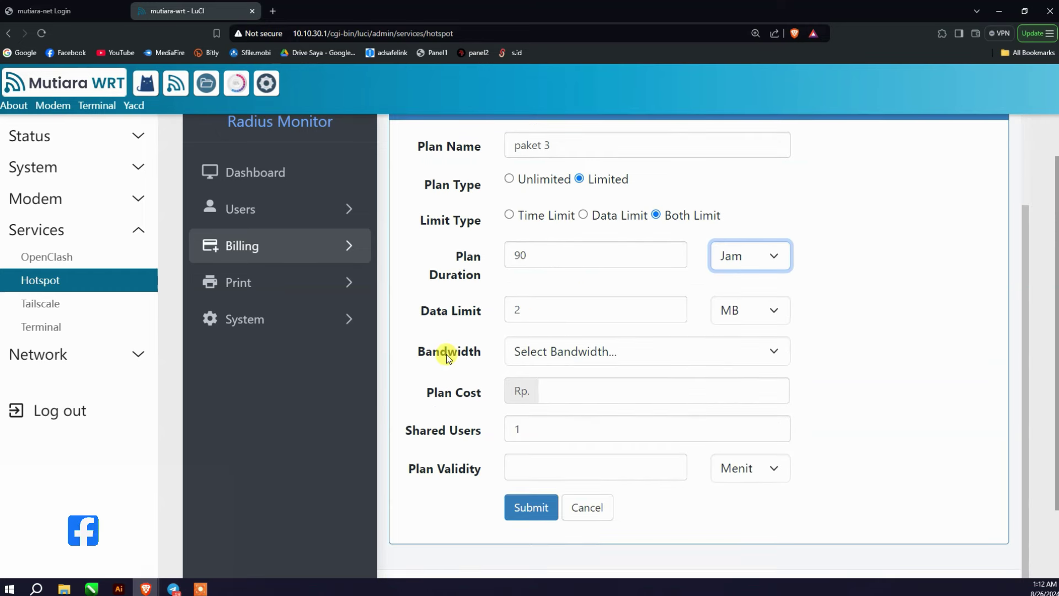
{"action": "left_click", "coordinate": [603, 355]}
{"action": "left_click", "coordinate": [619, 361]}
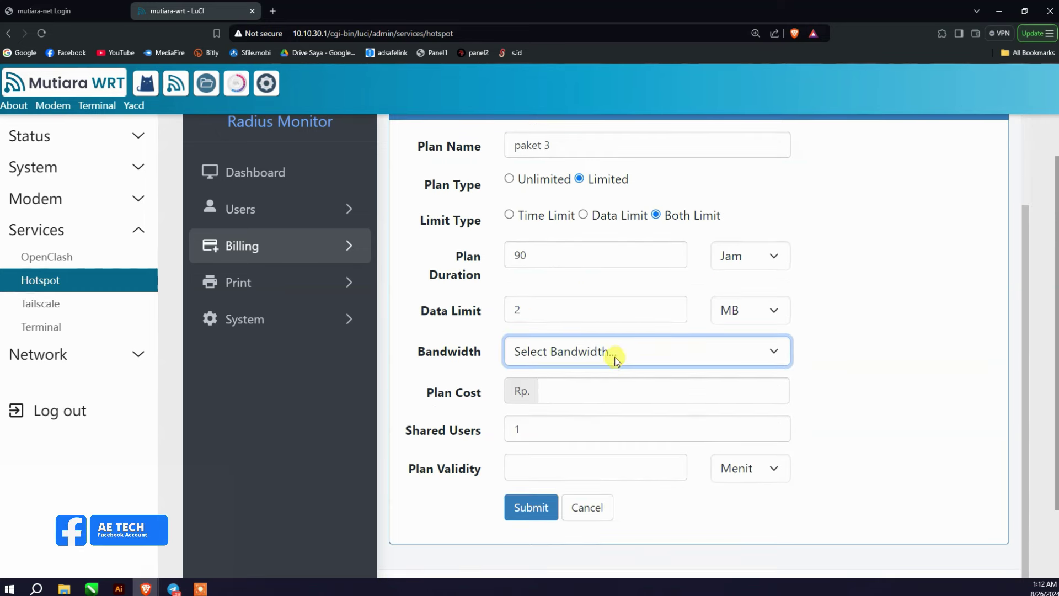
{"action": "left_click", "coordinate": [605, 388]}
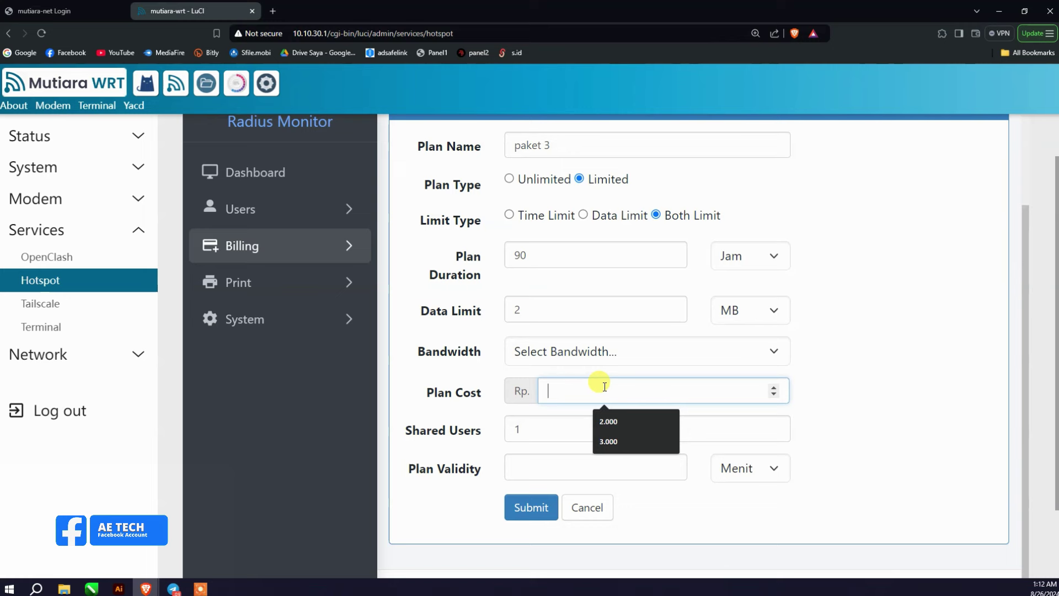
Step: Give paket 3 a Plan Cost of 3.000 and 15 Shared Users
{"action": "left_click", "coordinate": [612, 440]}
{"action": "left_click", "coordinate": [524, 428]}
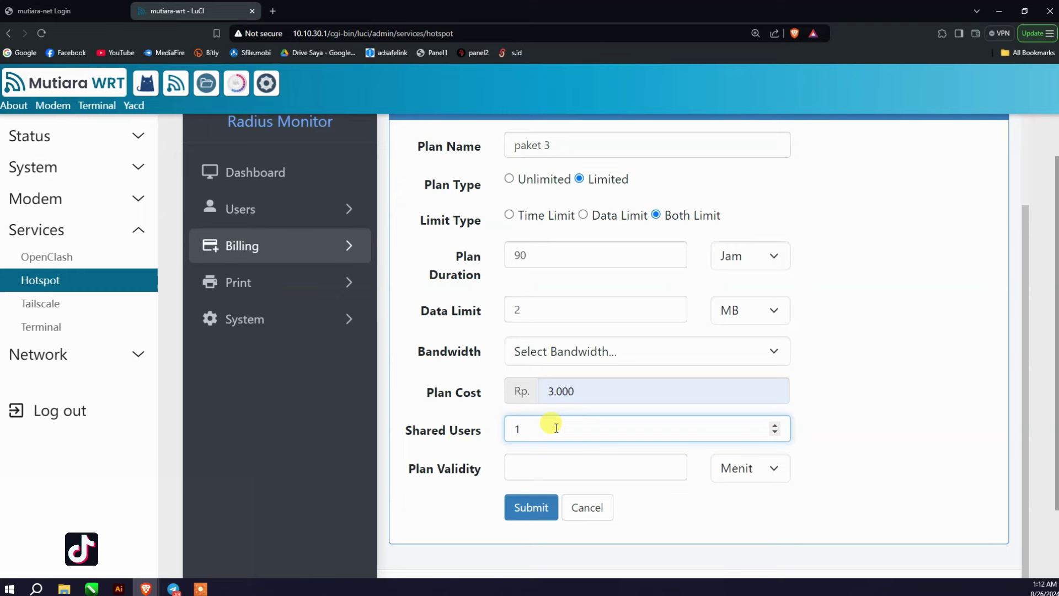
{"action": "scroll", "coordinate": [564, 421], "scroll_direction": "up", "scroll_amount": 2}
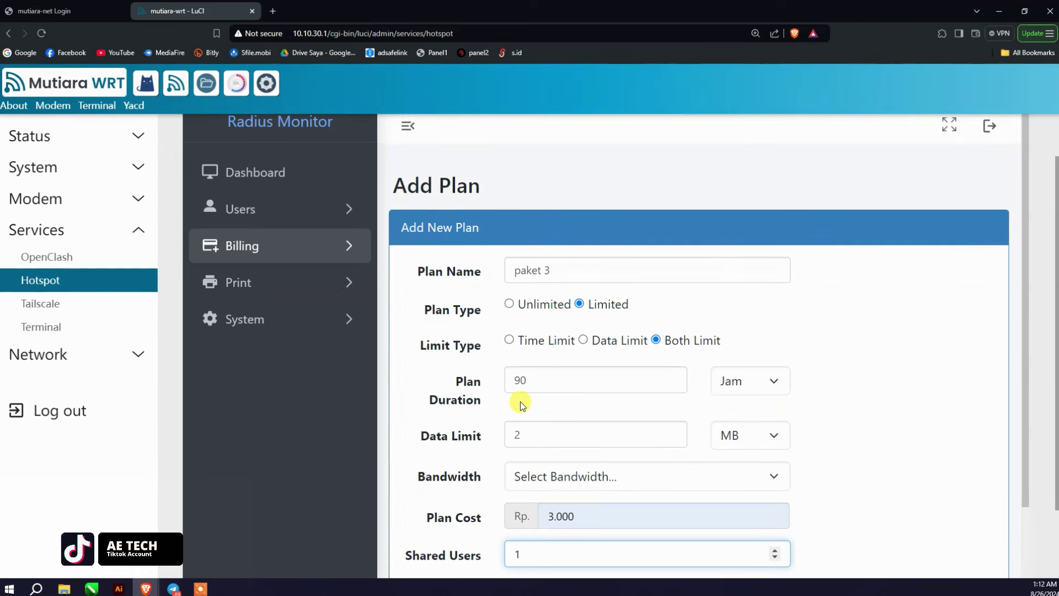
{"action": "scroll", "coordinate": [520, 402], "scroll_direction": "down", "scroll_amount": 3}
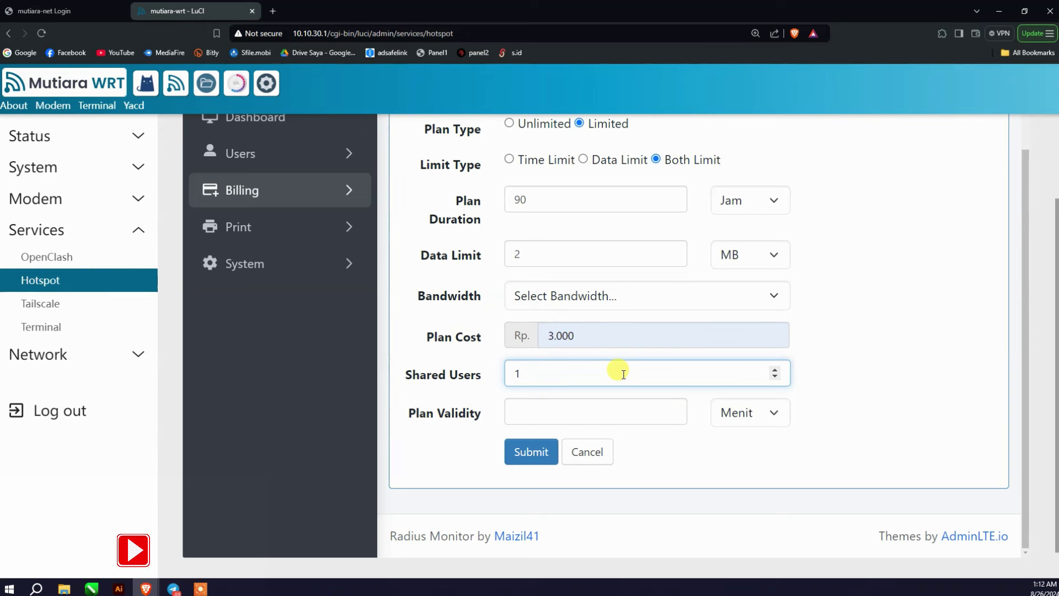
{"action": "type", "text": "15"}
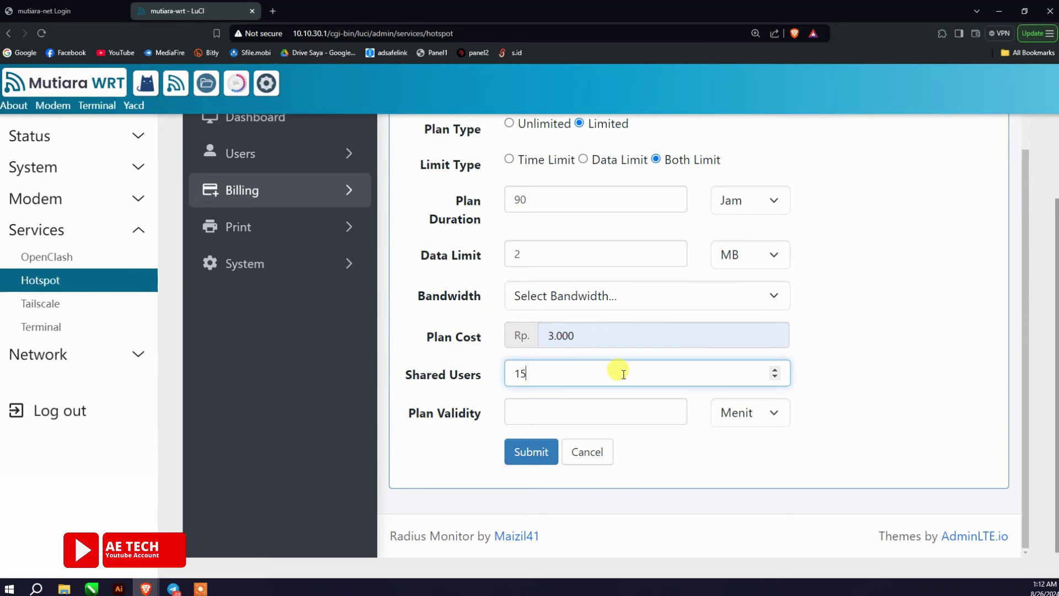
Step: Set paket 3's Plan Validity to 90 Menit and submit the plan
{"action": "left_click", "coordinate": [587, 412]}
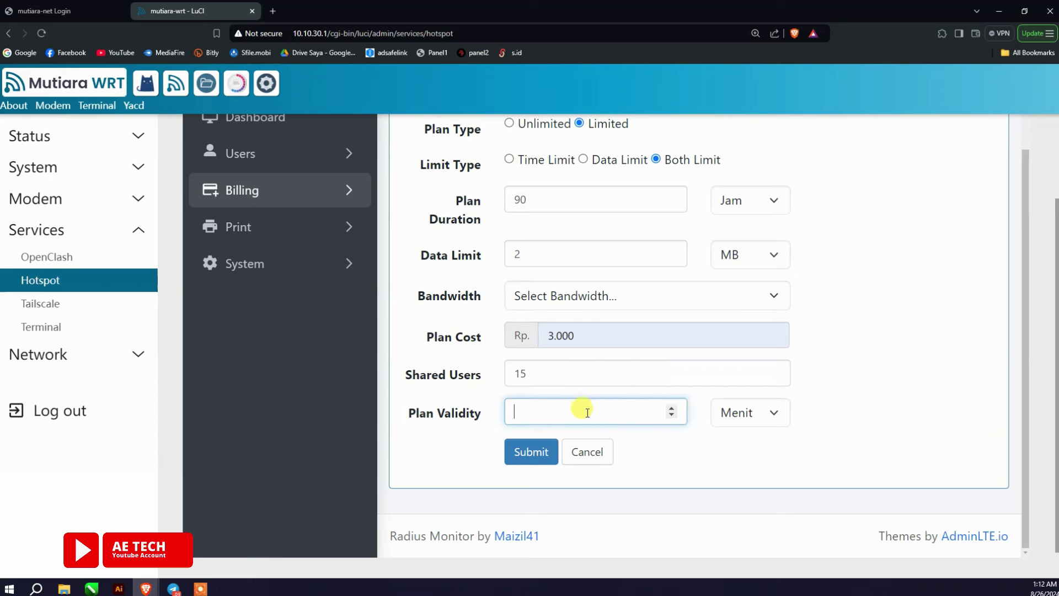
{"action": "left_click", "coordinate": [750, 412]}
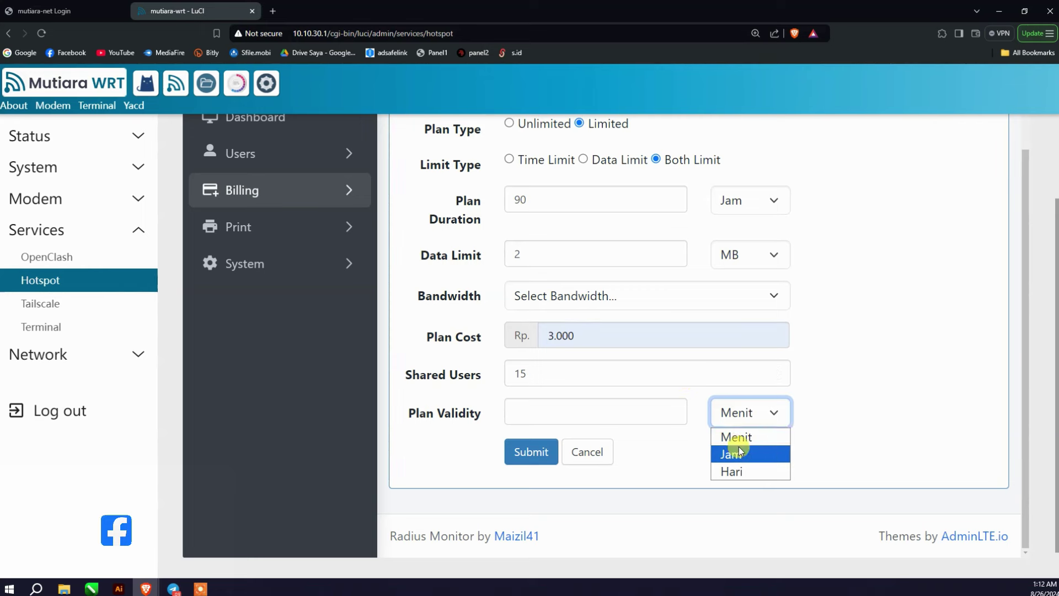
{"action": "left_click", "coordinate": [587, 409]}
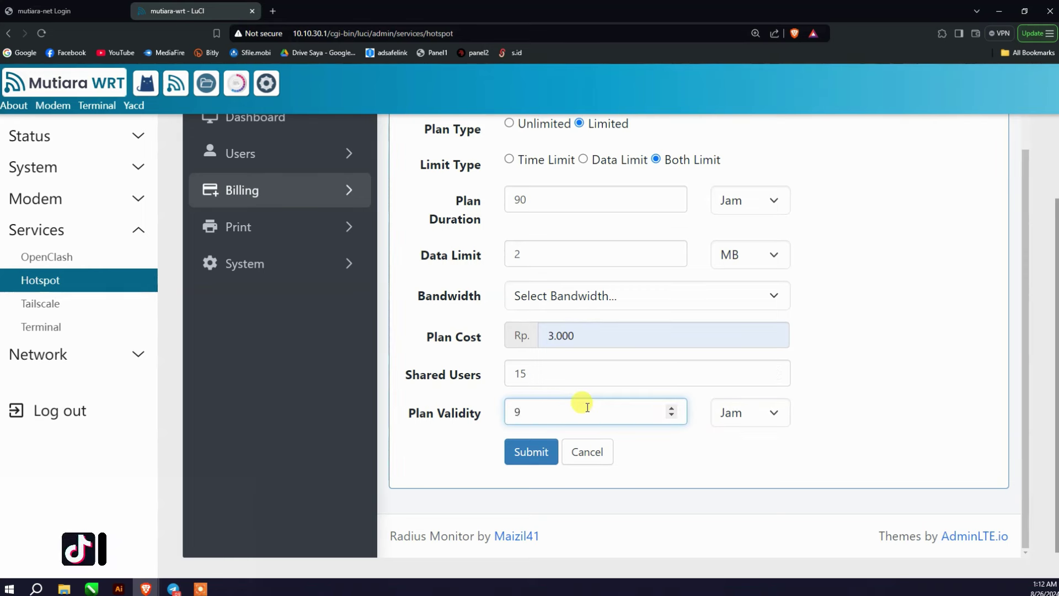
{"action": "left_click", "coordinate": [744, 414]}
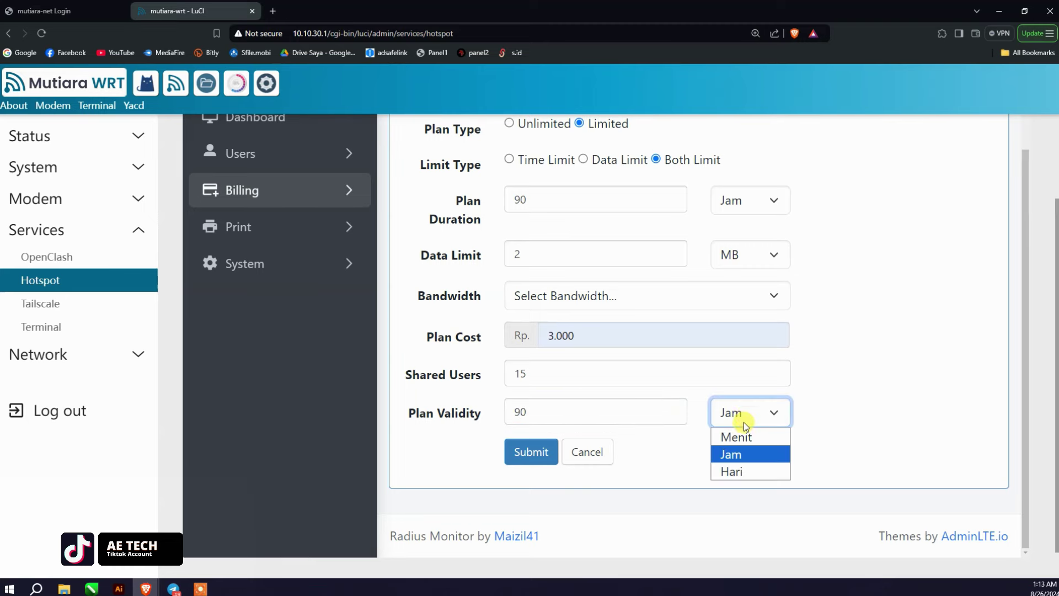
{"action": "left_click", "coordinate": [731, 433]}
{"action": "scroll", "coordinate": [657, 319], "scroll_direction": "up", "scroll_amount": 2}
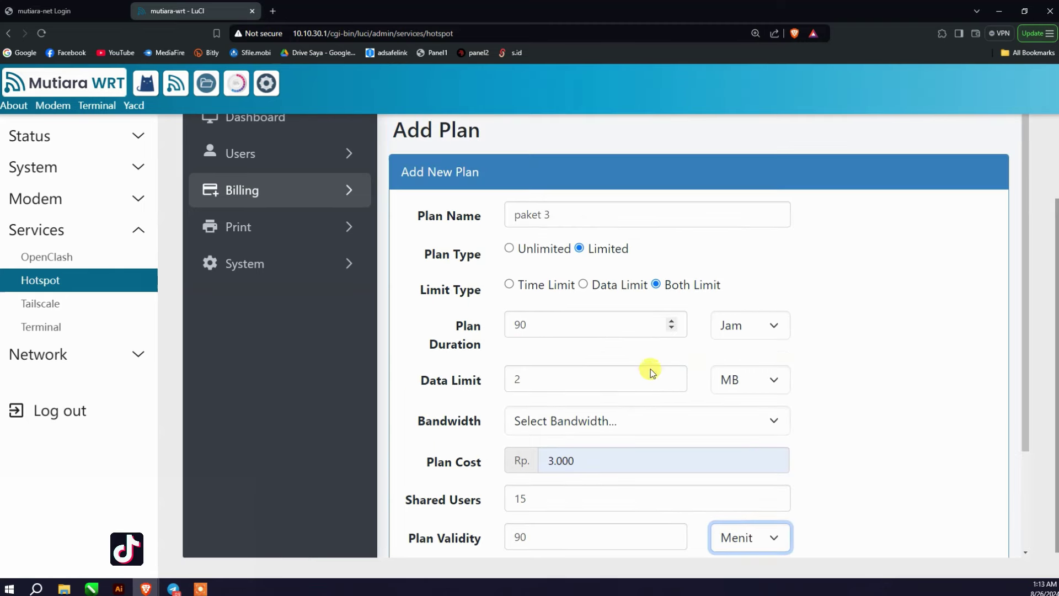
{"action": "scroll", "coordinate": [570, 379], "scroll_direction": "down", "scroll_amount": 2}
{"action": "scroll", "coordinate": [570, 386], "scroll_direction": "up", "scroll_amount": 2}
{"action": "scroll", "coordinate": [570, 374], "scroll_direction": "down", "scroll_amount": 2}
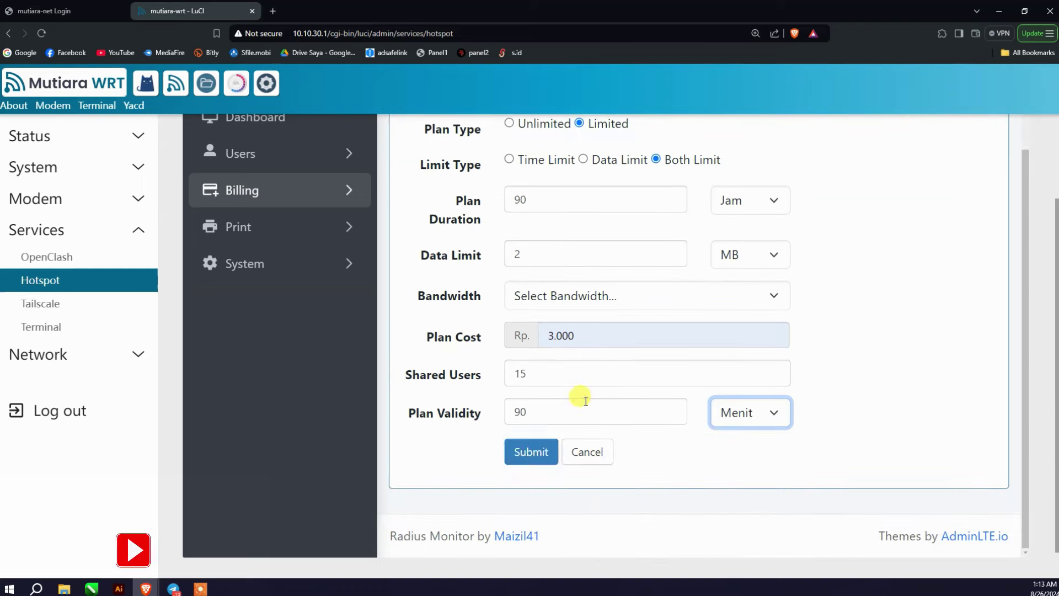
{"action": "left_click", "coordinate": [543, 450]}
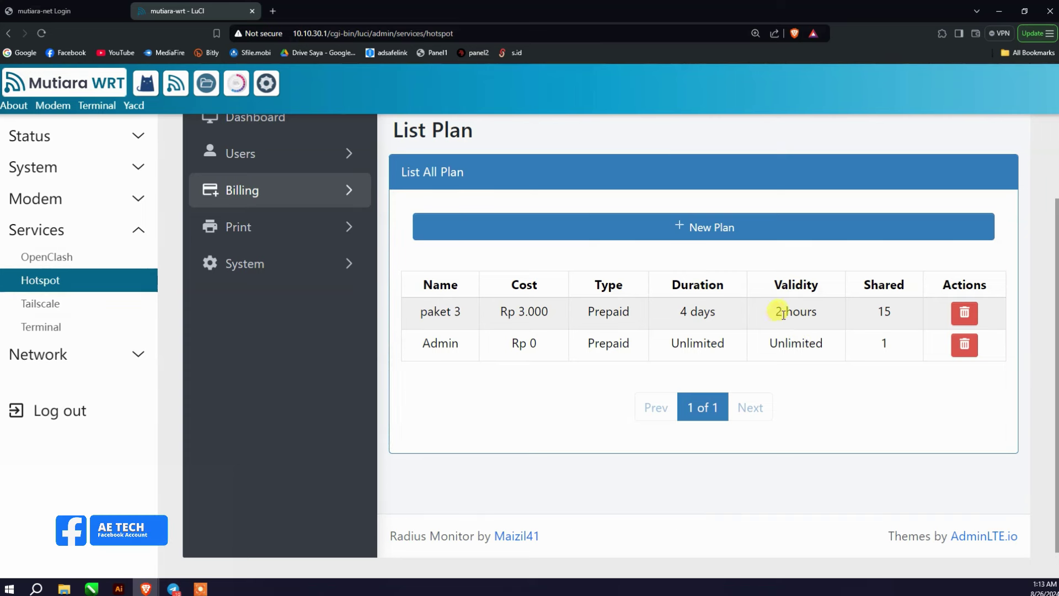
Step: Check the 2-hour validity in paket 3's List Plan row
{"action": "left_click_drag", "start_coordinate": [777, 313], "coordinate": [807, 305]}
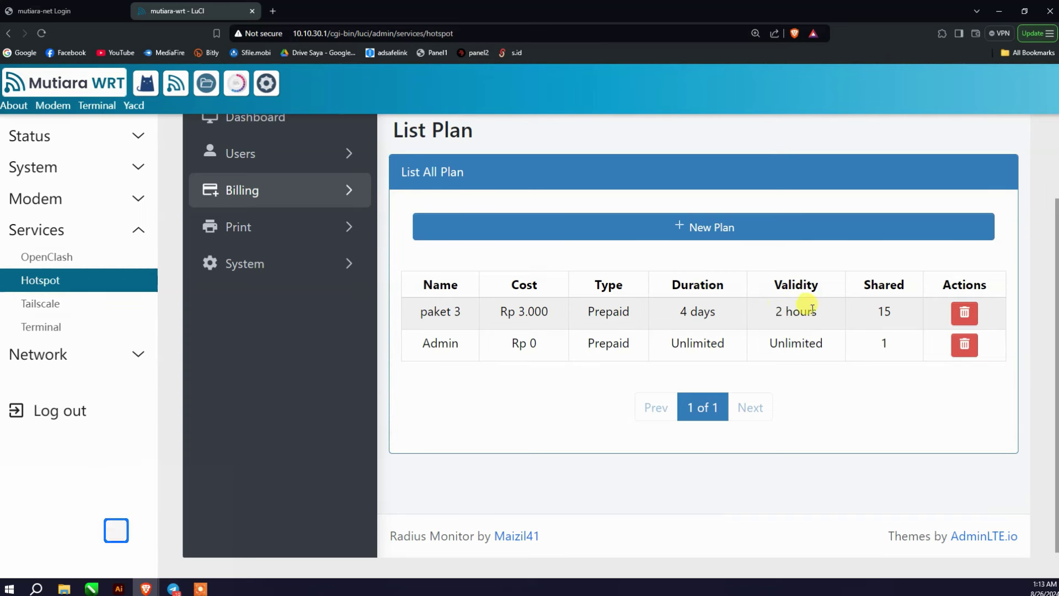
{"action": "left_click_drag", "start_coordinate": [775, 312], "coordinate": [794, 312]}
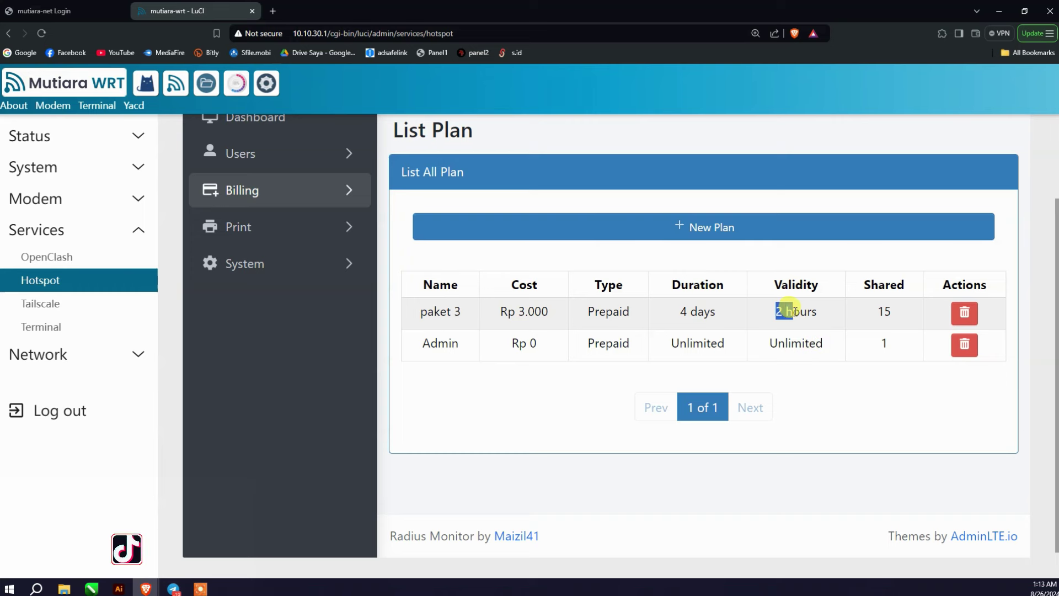
{"action": "left_click", "coordinate": [678, 313]}
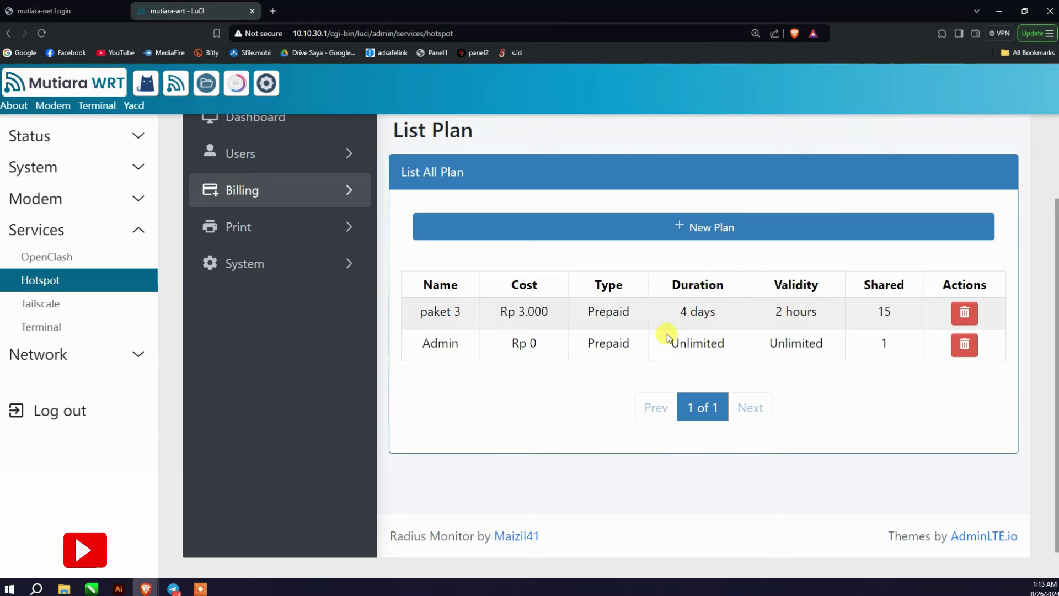
Step: Start a new plan named 'paket 1 ja'
{"action": "left_click", "coordinate": [706, 232]}
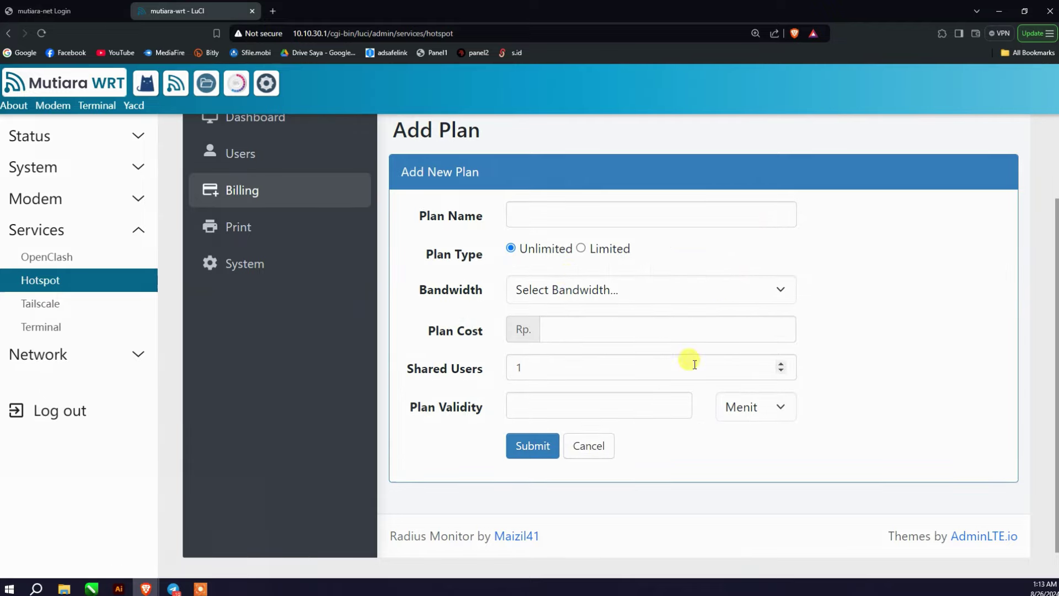
{"action": "scroll", "coordinate": [549, 265], "scroll_direction": "up", "scroll_amount": 2}
{"action": "left_click", "coordinate": [591, 332]}
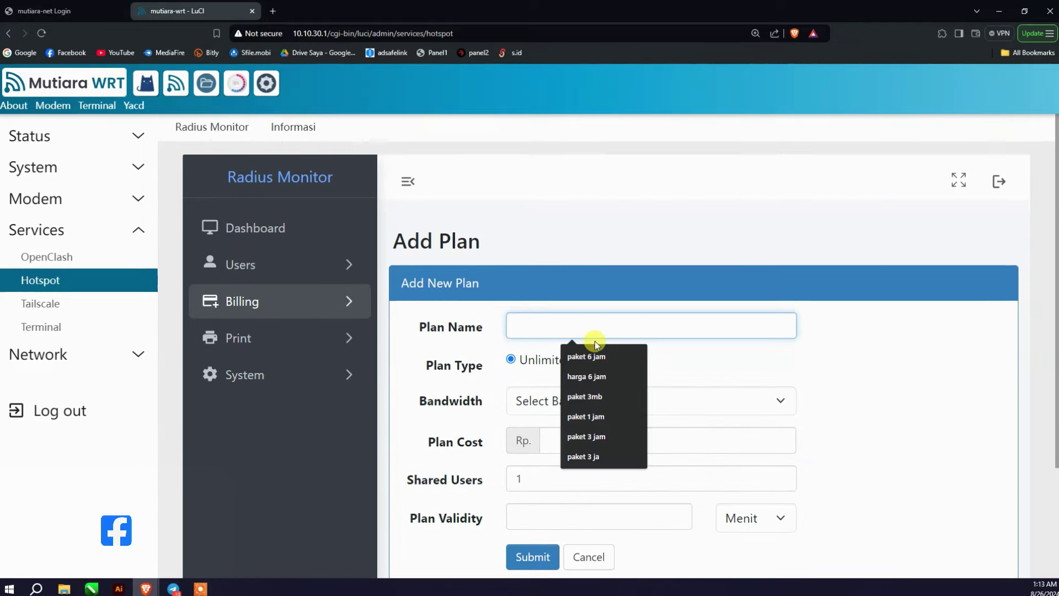
{"action": "type", "text": "paket 1 ja"}
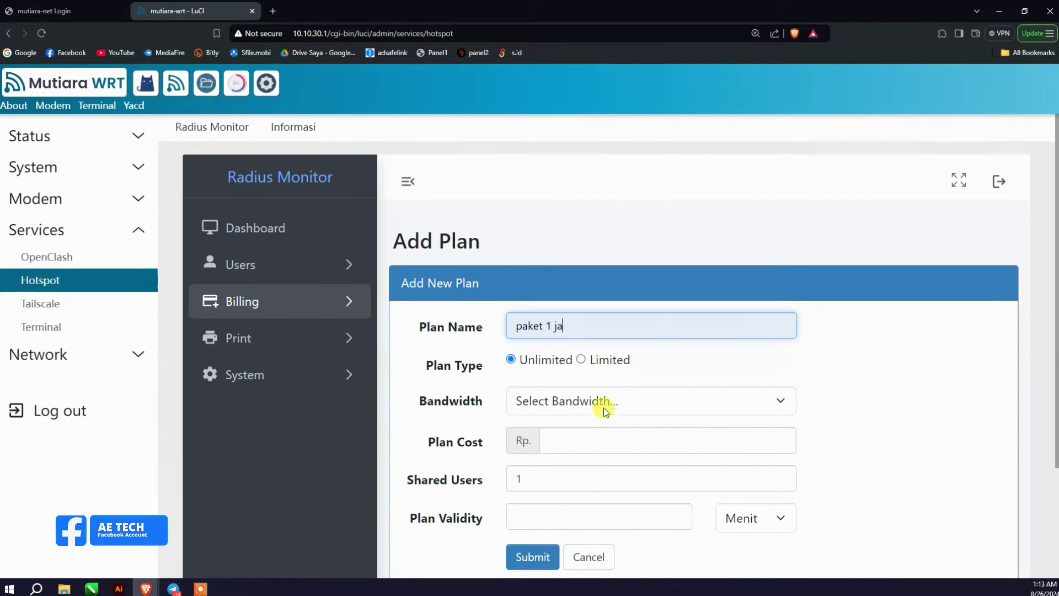
Step: Make paket 1 ja a limited plan: 30 minutes, data limit 3, limited by time and data
{"action": "left_click", "coordinate": [581, 359]}
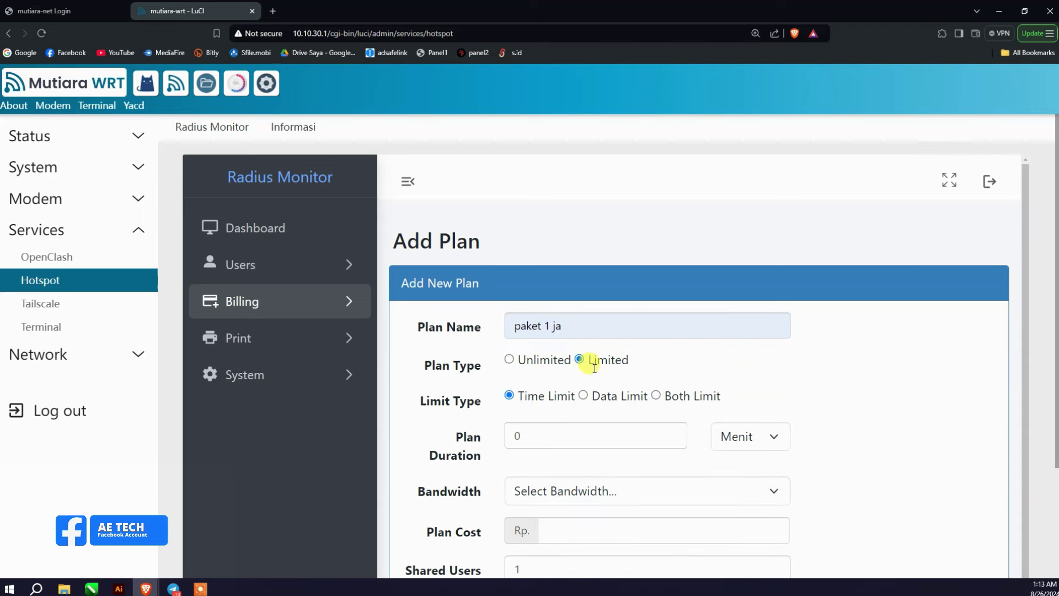
{"action": "scroll", "coordinate": [614, 369], "scroll_direction": "down", "scroll_amount": 2}
{"action": "left_click", "coordinate": [764, 357]}
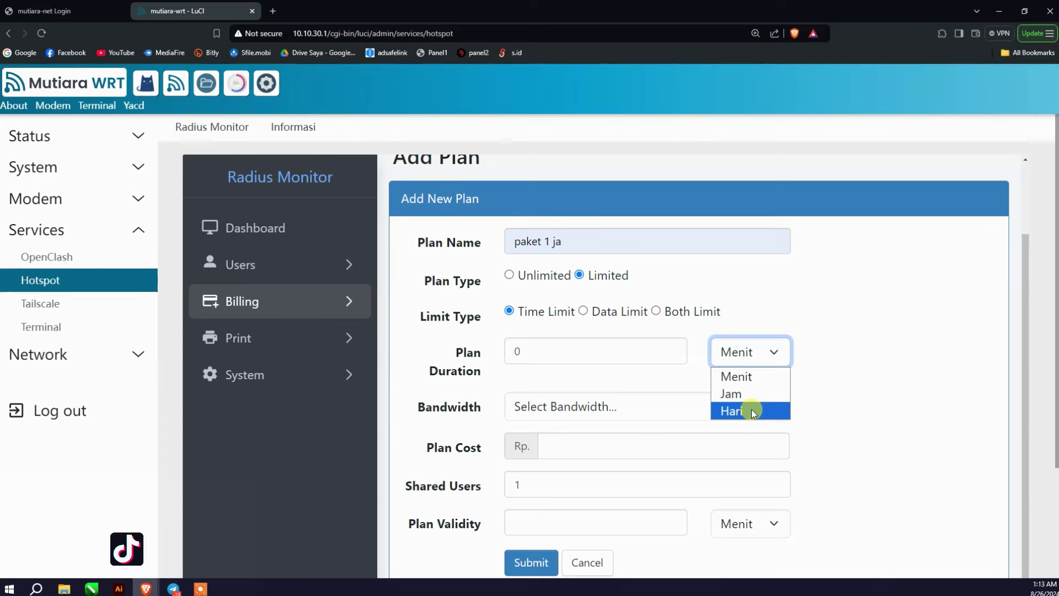
{"action": "left_click", "coordinate": [748, 382]}
{"action": "left_click", "coordinate": [587, 348]}
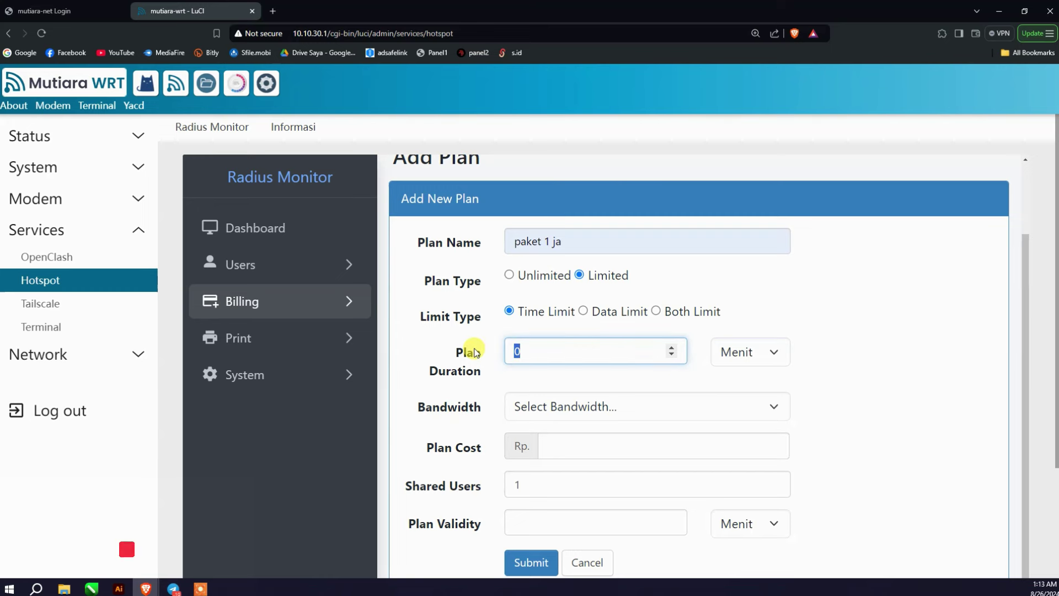
{"action": "key", "text": "BackSpace"}
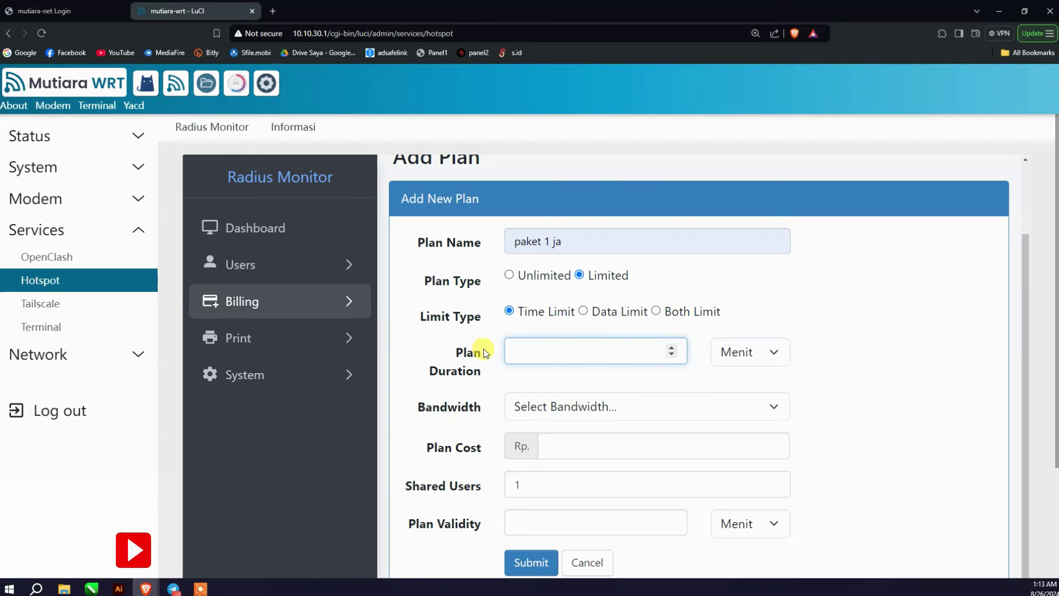
{"action": "type", "text": "30"}
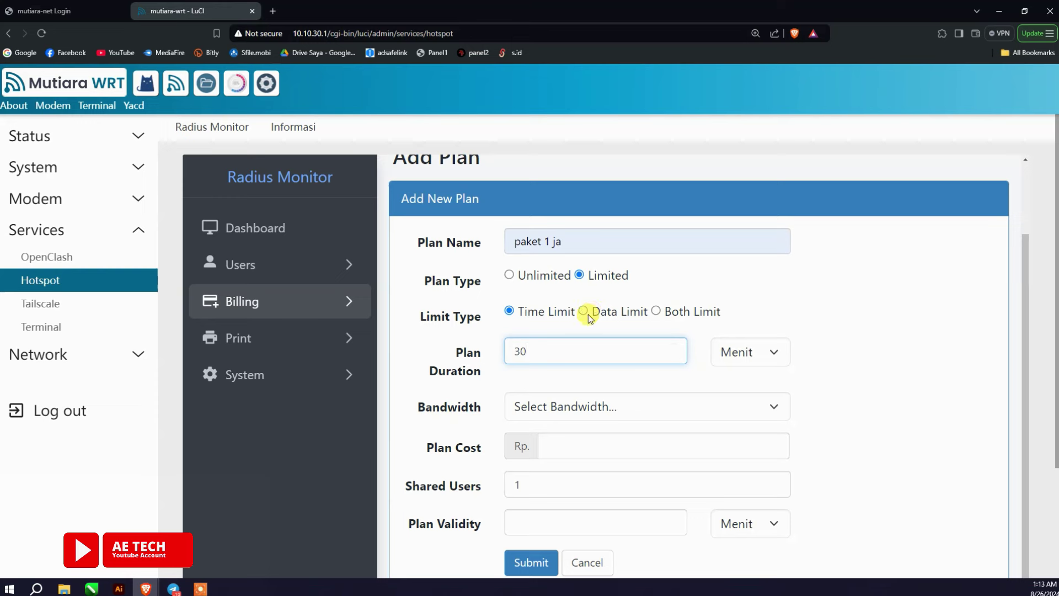
{"action": "left_click", "coordinate": [584, 311]}
{"action": "double_click", "coordinate": [603, 362]}
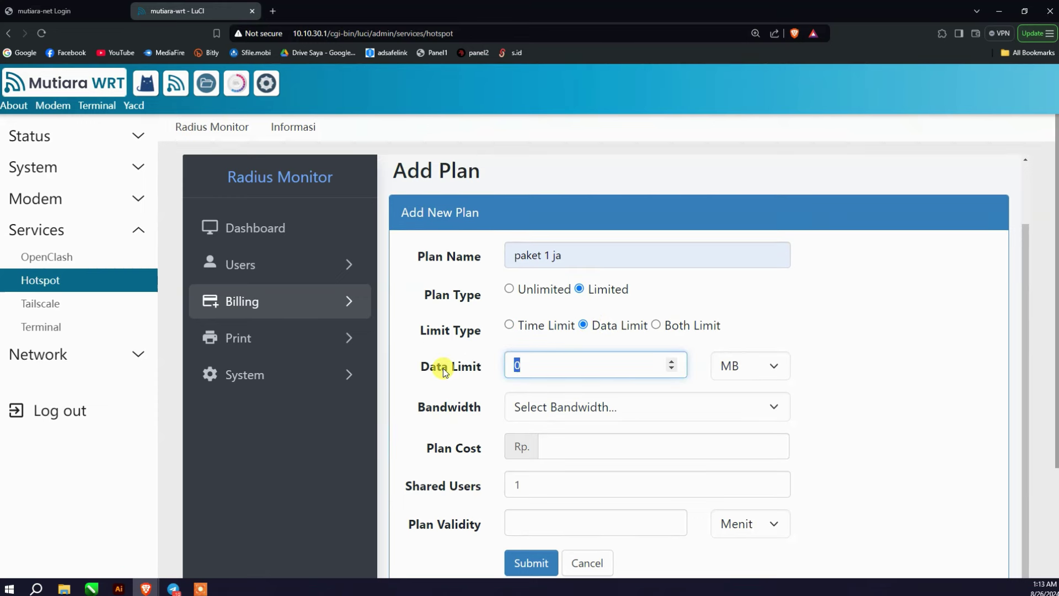
{"action": "type", "text": "3"}
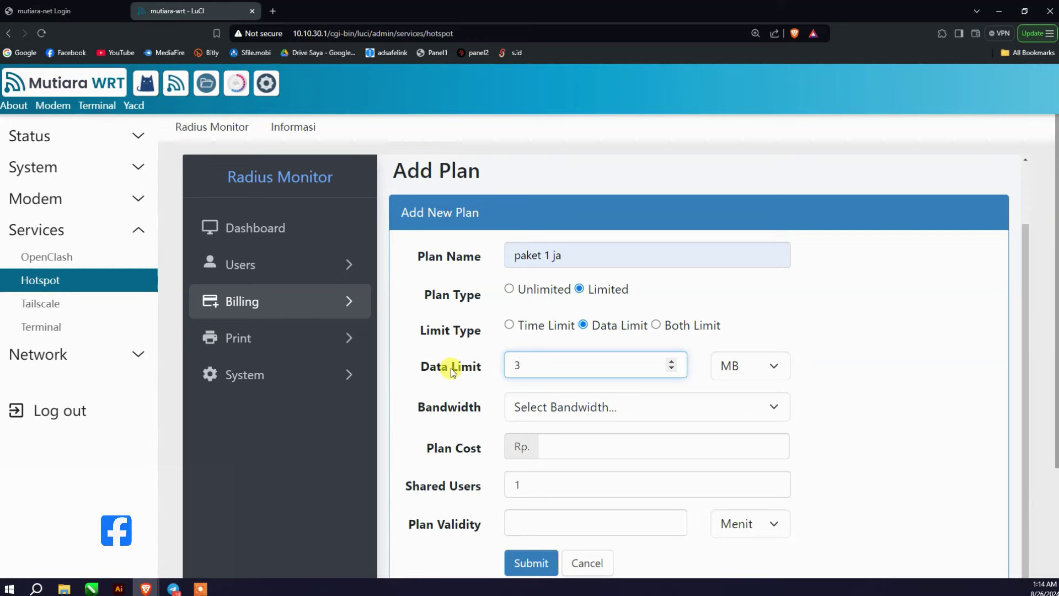
{"action": "left_click", "coordinate": [657, 325]}
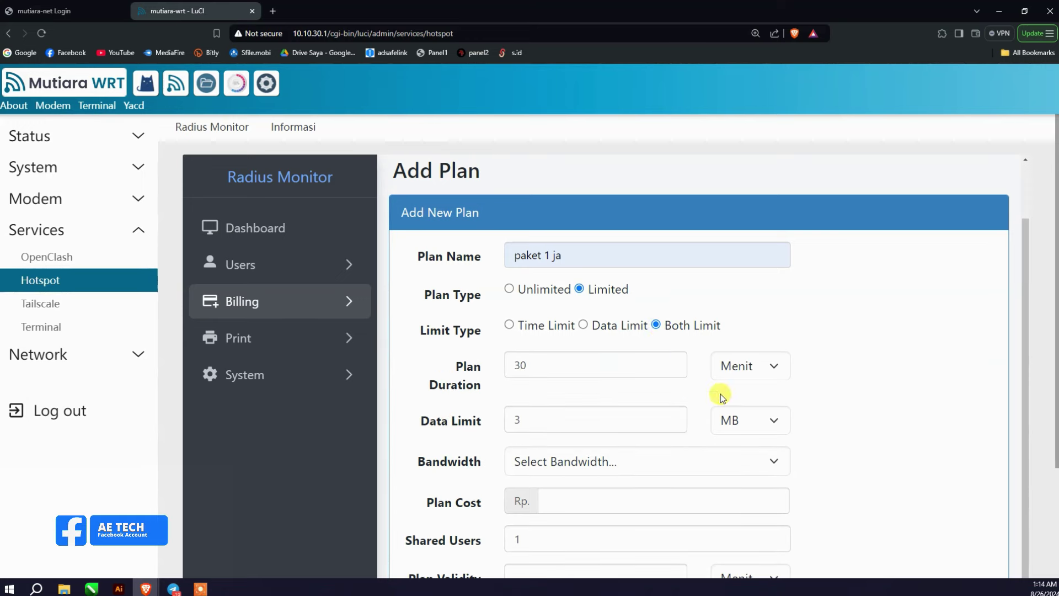
Step: Set the paket 1 ja Plan Cost to 1000
{"action": "left_click", "coordinate": [768, 365]}
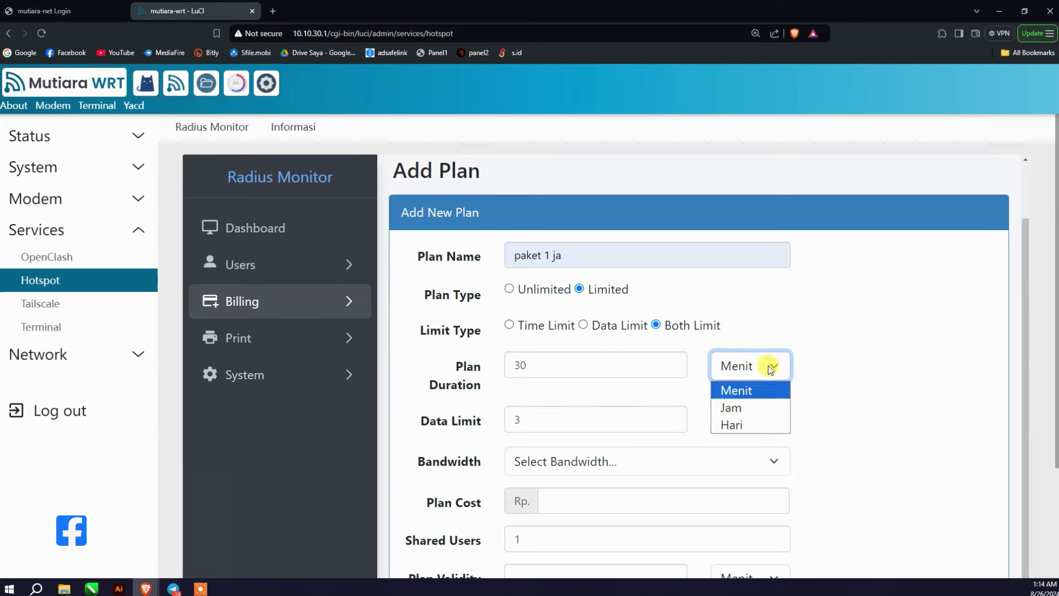
{"action": "scroll", "coordinate": [638, 416], "scroll_direction": "down", "scroll_amount": 1}
{"action": "left_click", "coordinate": [638, 413]}
{"action": "left_click", "coordinate": [636, 423]}
{"action": "left_click", "coordinate": [635, 418]}
{"action": "left_click", "coordinate": [619, 432]}
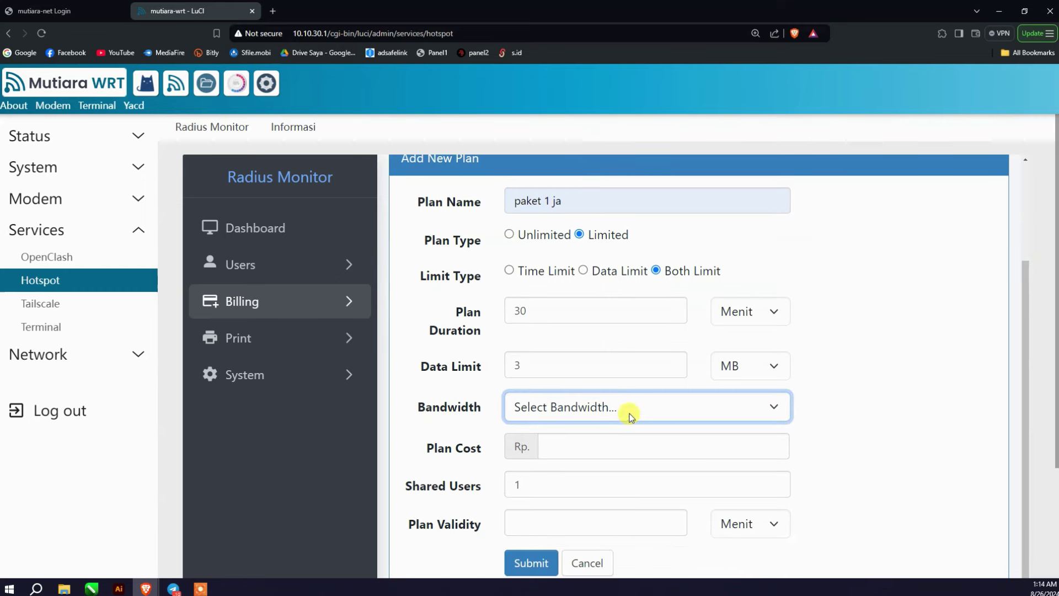
{"action": "left_click", "coordinate": [592, 446]}
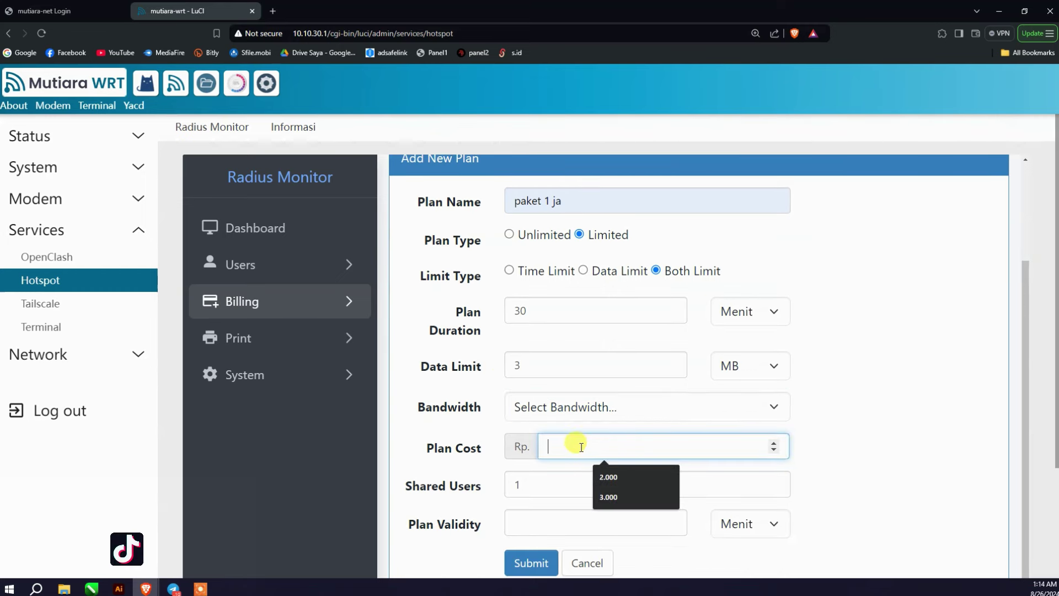
{"action": "type", "text": "1000"}
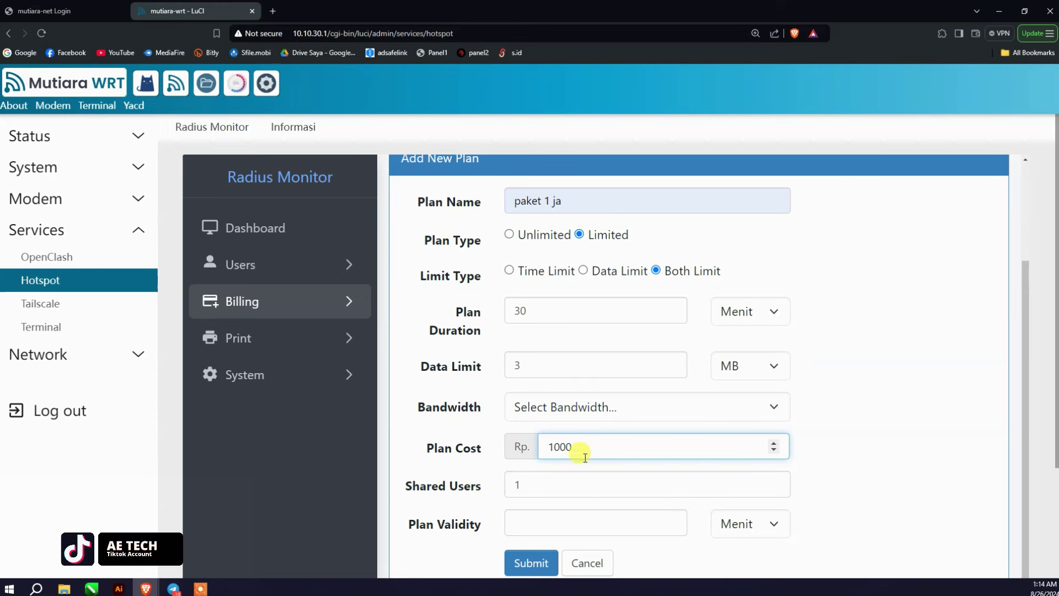
Step: Give paket 1 ja 1 shared user and a 1 Hari validity, then submit it
{"action": "scroll", "coordinate": [584, 457], "scroll_direction": "down", "scroll_amount": 2}
{"action": "left_click", "coordinate": [538, 373]}
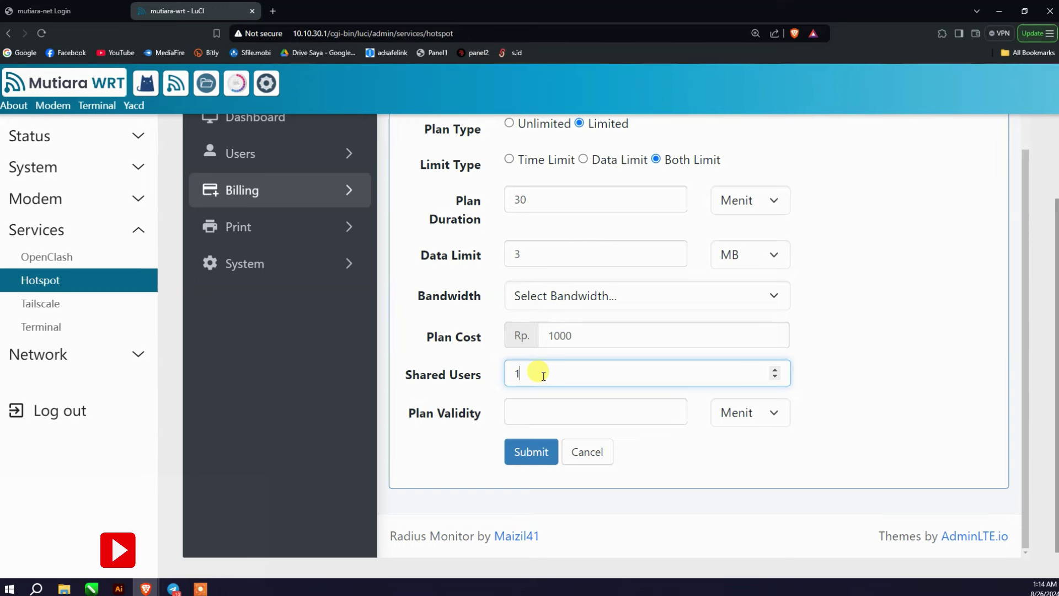
{"action": "left_click", "coordinate": [623, 415]}
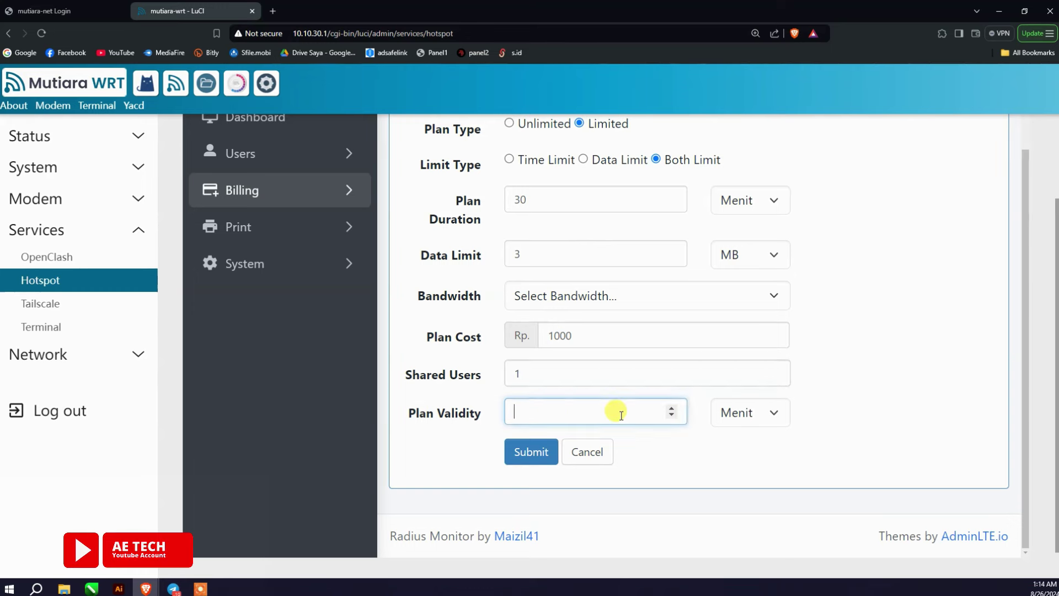
{"action": "left_click", "coordinate": [752, 418]}
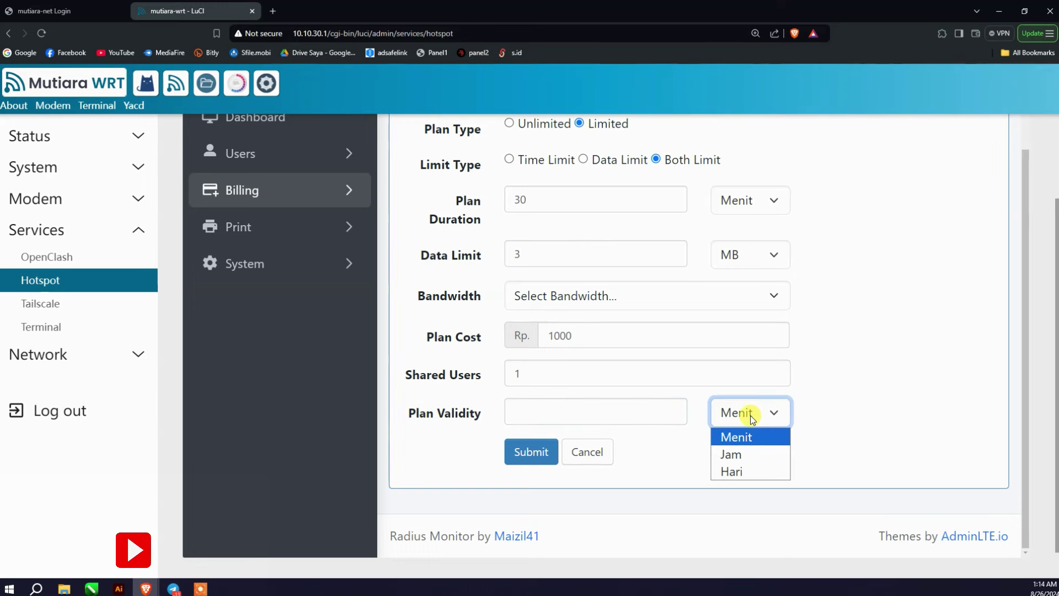
{"action": "left_click", "coordinate": [747, 411]}
{"action": "left_click", "coordinate": [586, 409]}
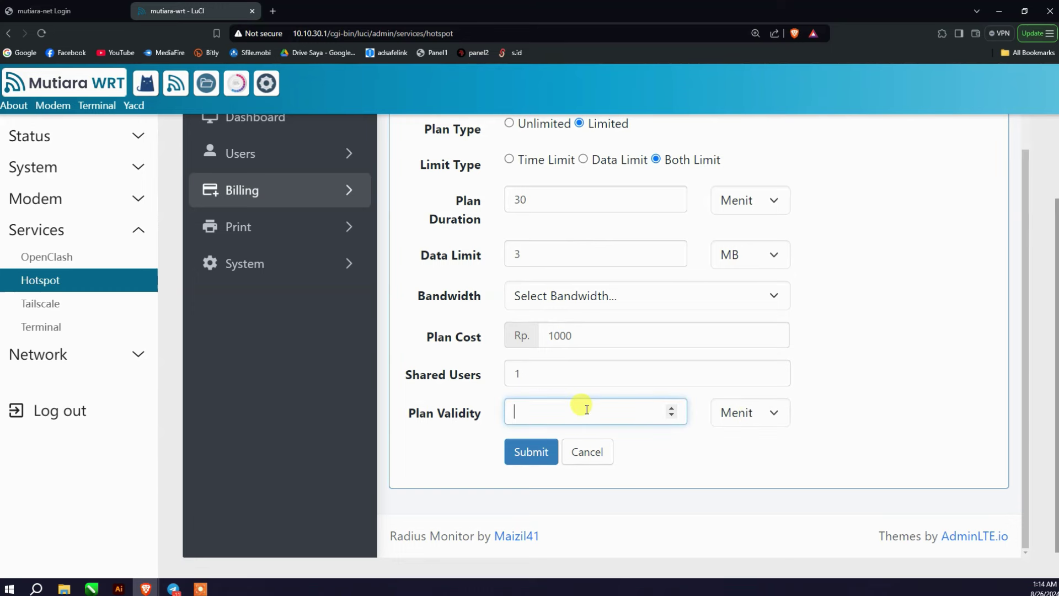
{"action": "left_click", "coordinate": [716, 415]}
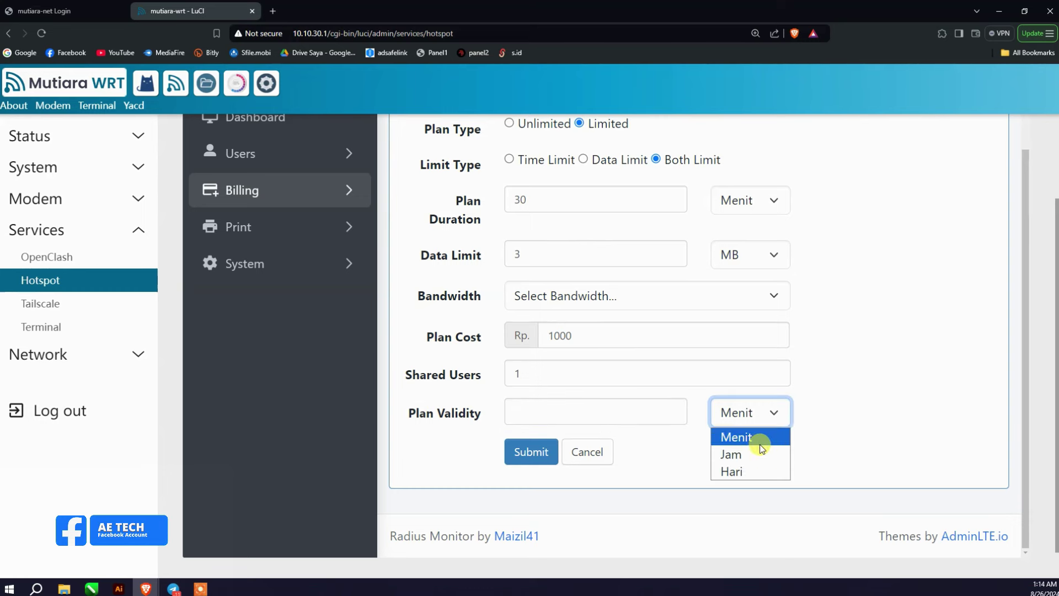
{"action": "left_click", "coordinate": [758, 438]}
{"action": "left_click", "coordinate": [761, 412]}
{"action": "left_click", "coordinate": [751, 470]}
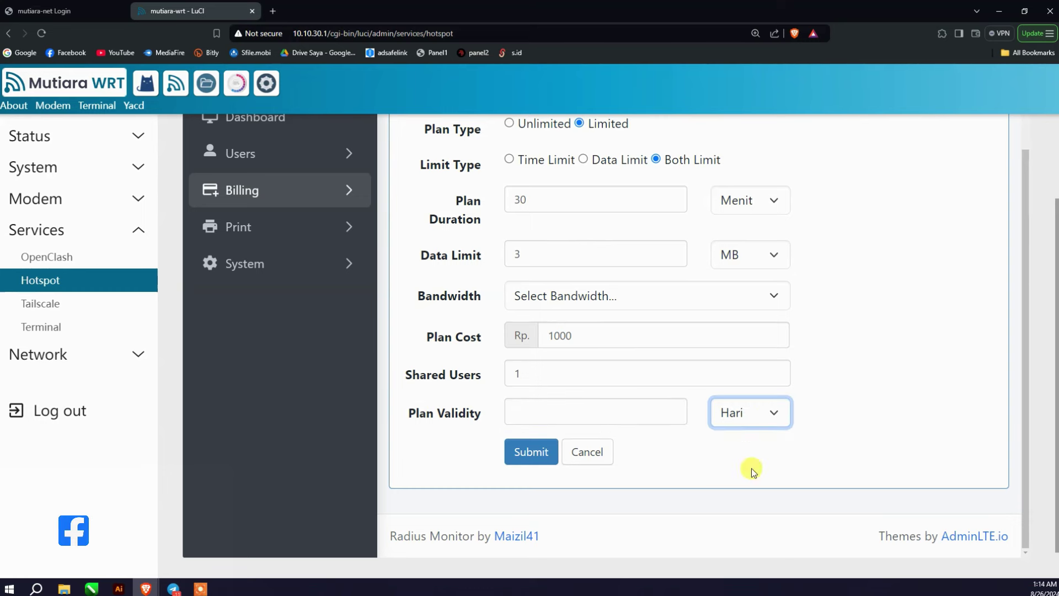
{"action": "left_click", "coordinate": [601, 413]}
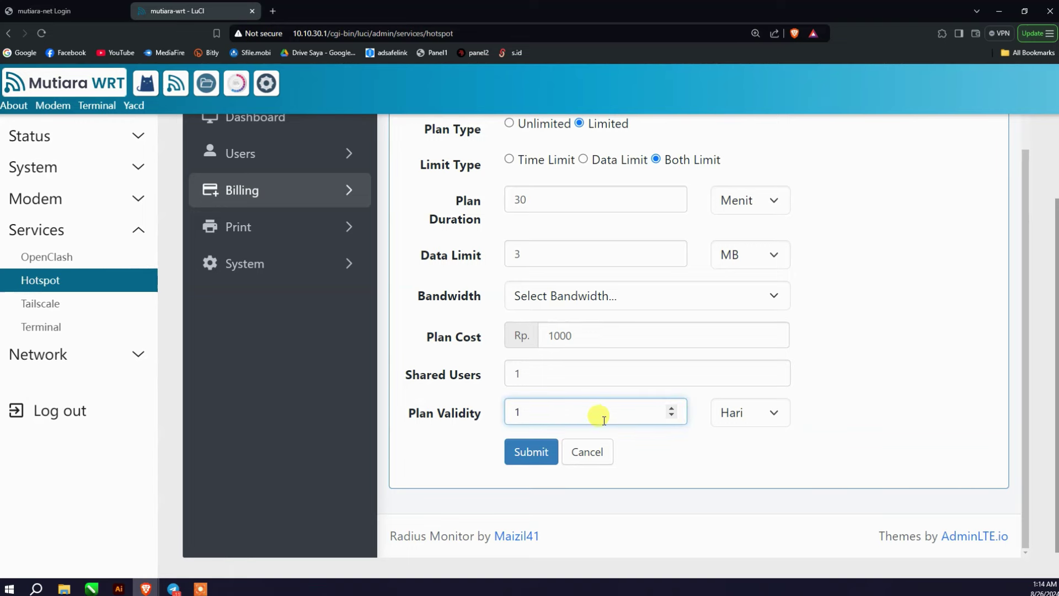
{"action": "left_click", "coordinate": [521, 456]}
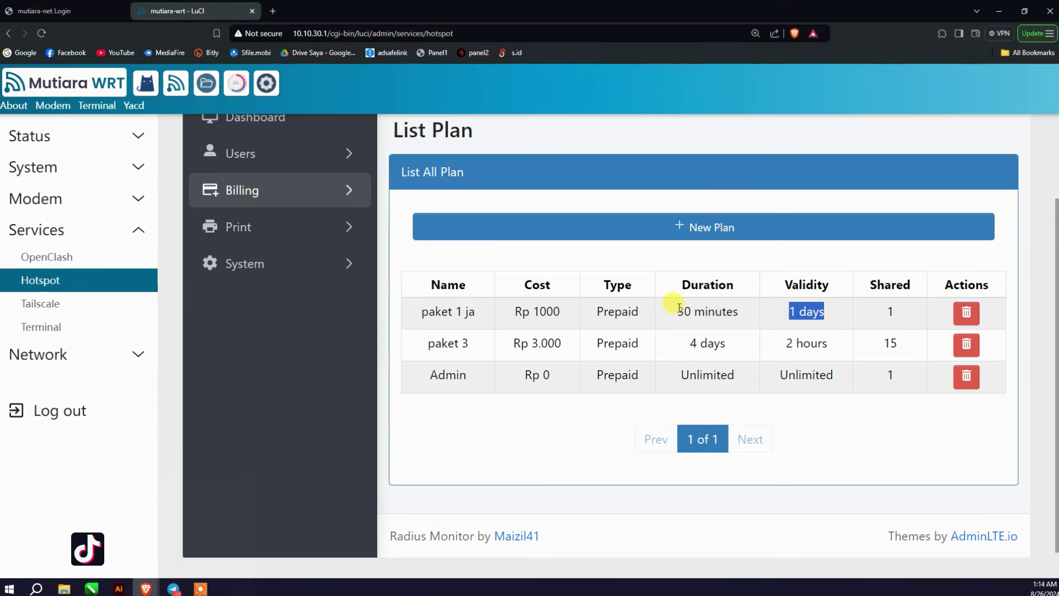
Step: Check paket 1 ja's 30-minute duration and shared users, then expand the Print menu
{"action": "left_click_drag", "start_coordinate": [675, 312], "coordinate": [752, 314]}
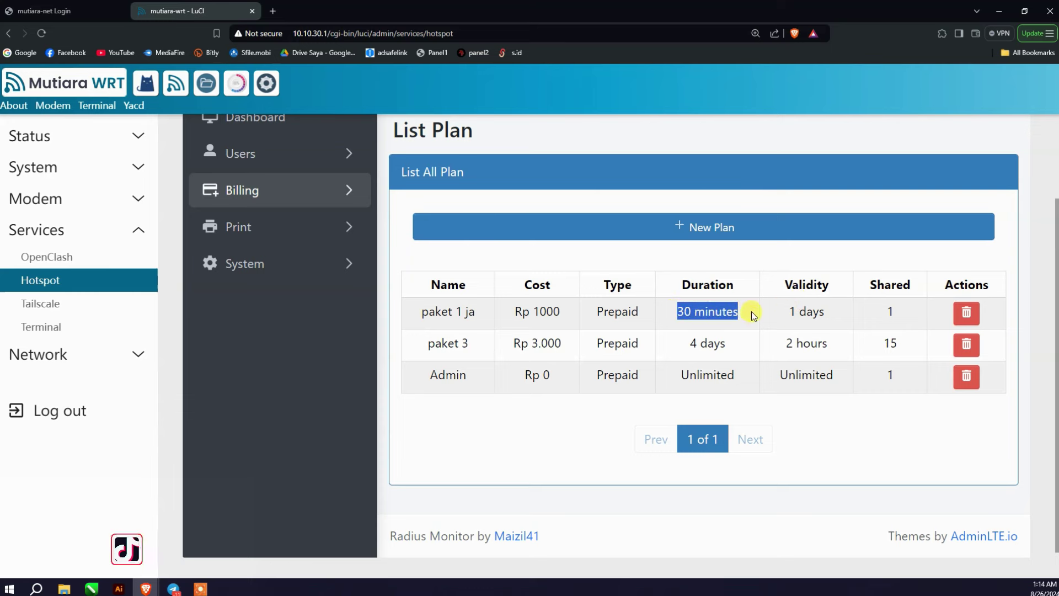
{"action": "double_click", "coordinate": [889, 312]}
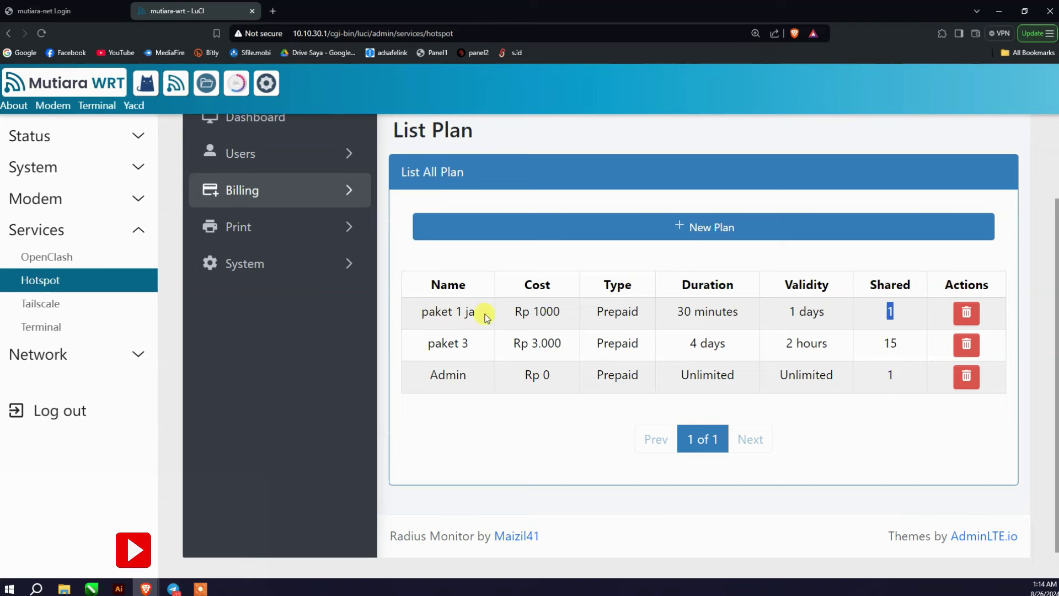
{"action": "left_click", "coordinate": [294, 241]}
Step: Add a voucher user with a typed username on the paket 1 ja plan
{"action": "left_click", "coordinate": [289, 263]}
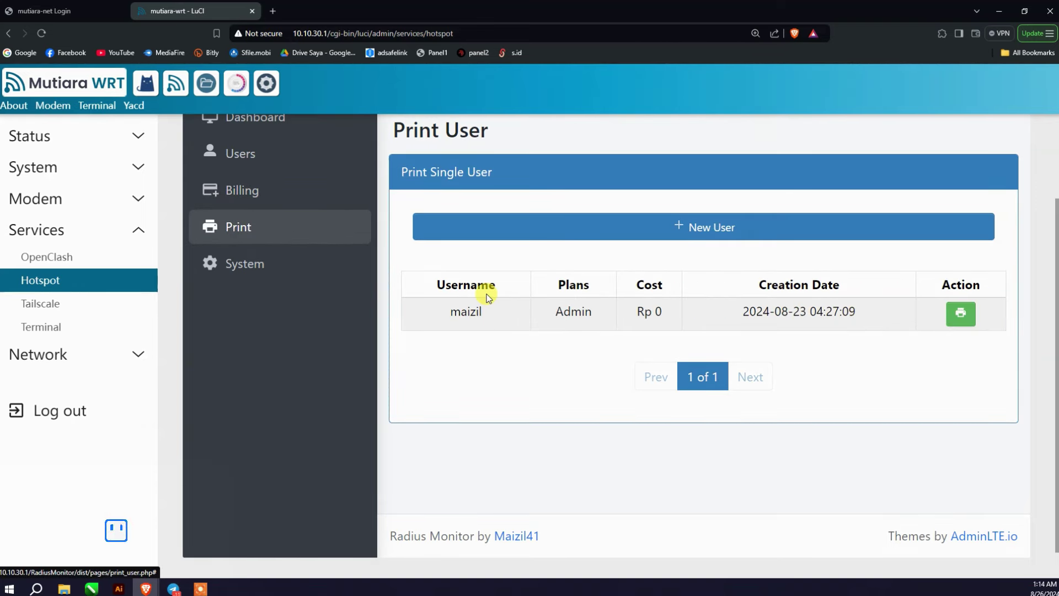
{"action": "left_click", "coordinate": [676, 237]}
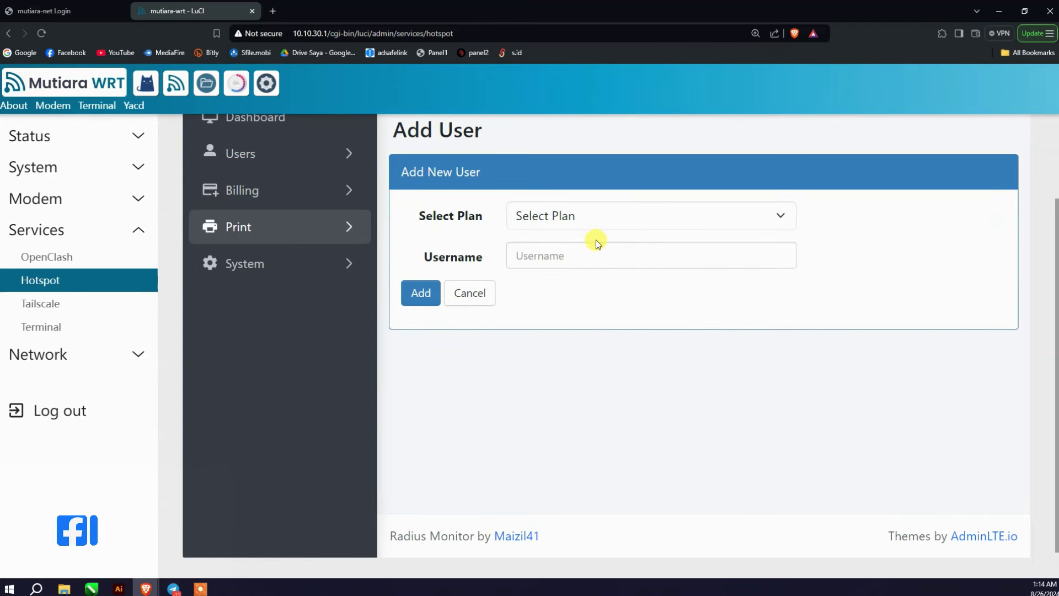
{"action": "left_click", "coordinate": [581, 216]}
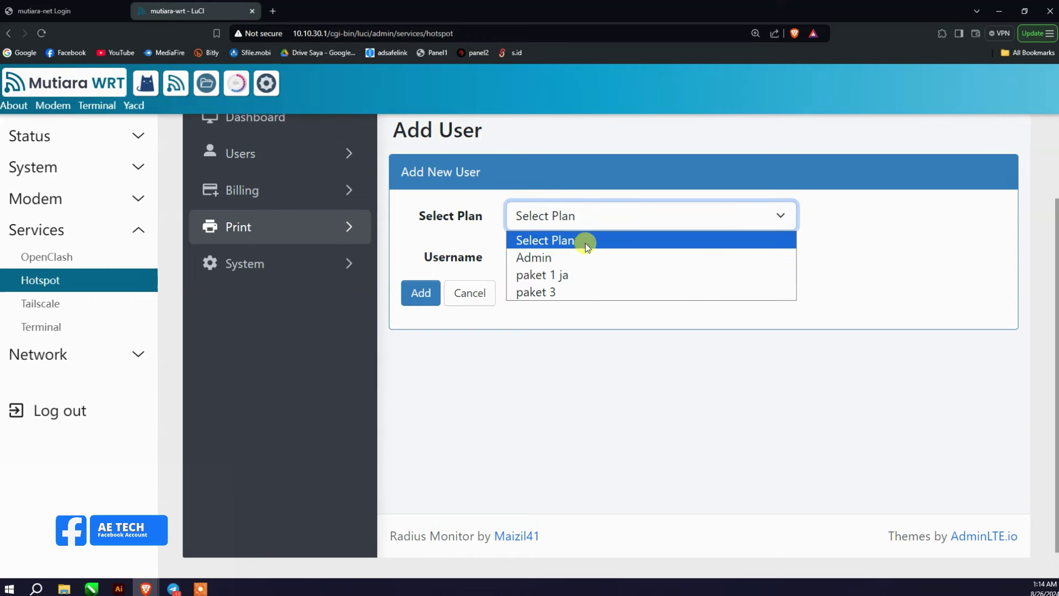
{"action": "left_click", "coordinate": [578, 280]}
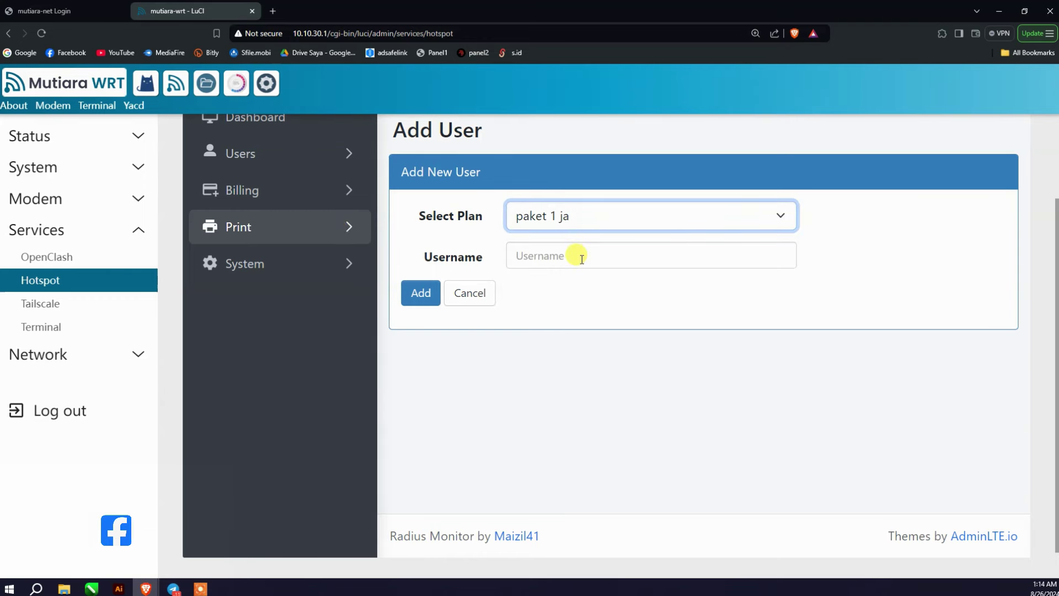
{"action": "left_click", "coordinate": [582, 259]}
{"action": "type", "text": "rii"}
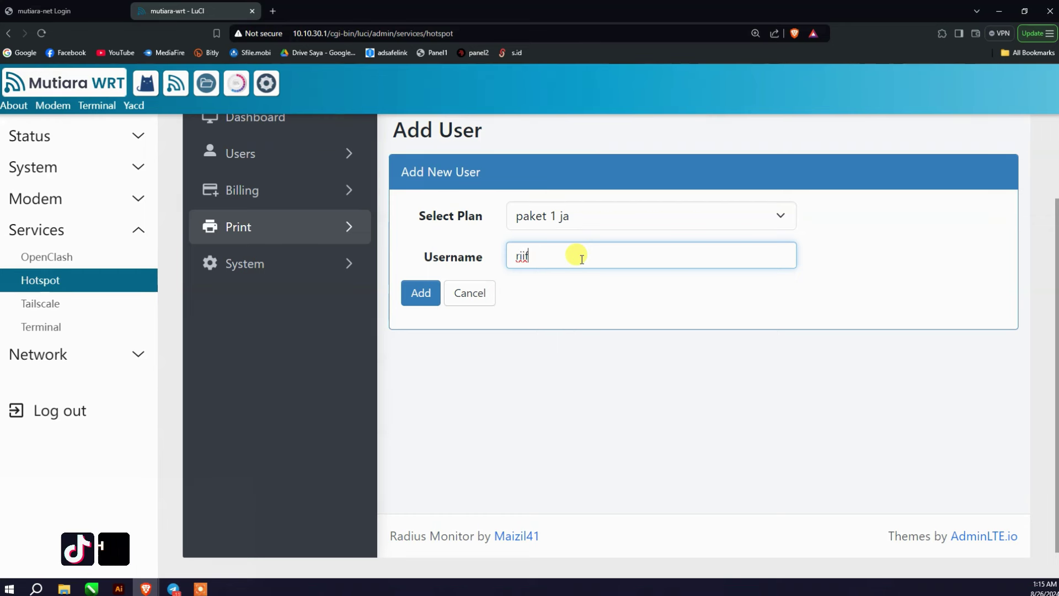
{"action": "key", "text": "BackSpace"}
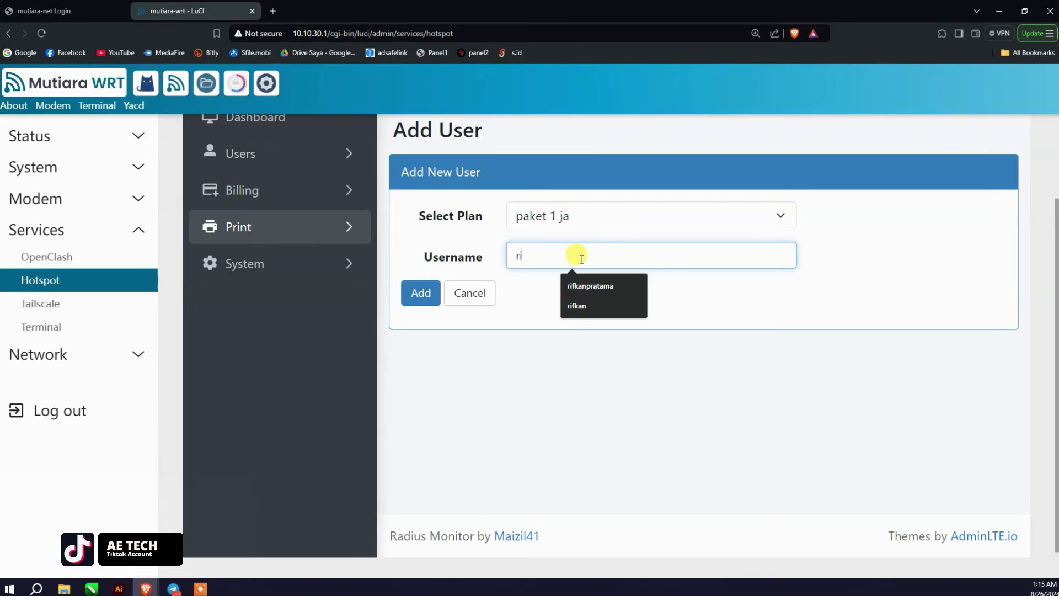
{"action": "type", "text": "fkan"}
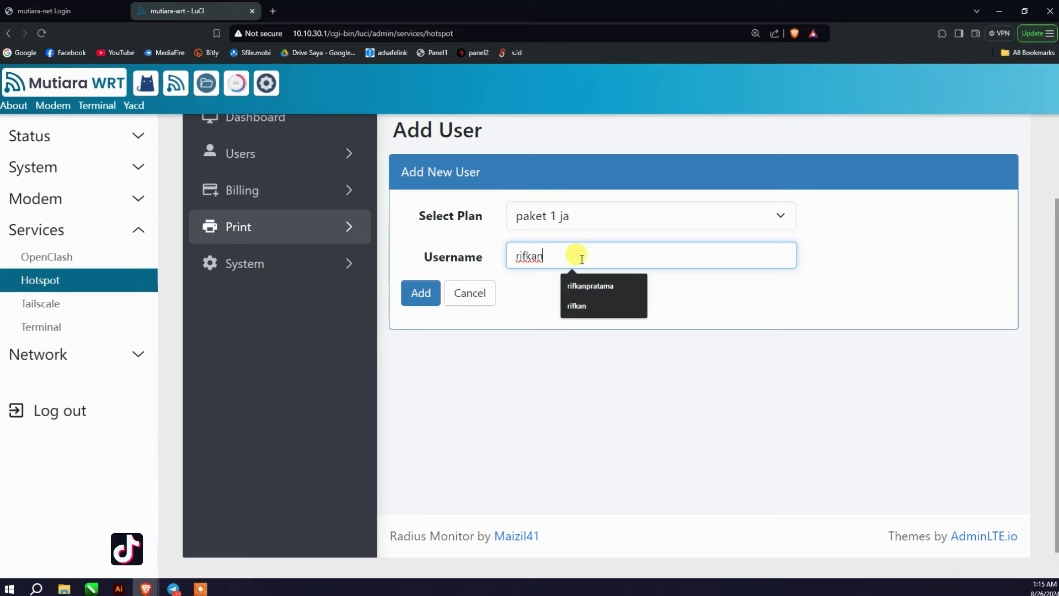
{"action": "type", "text": "1"}
{"action": "left_click", "coordinate": [423, 294]}
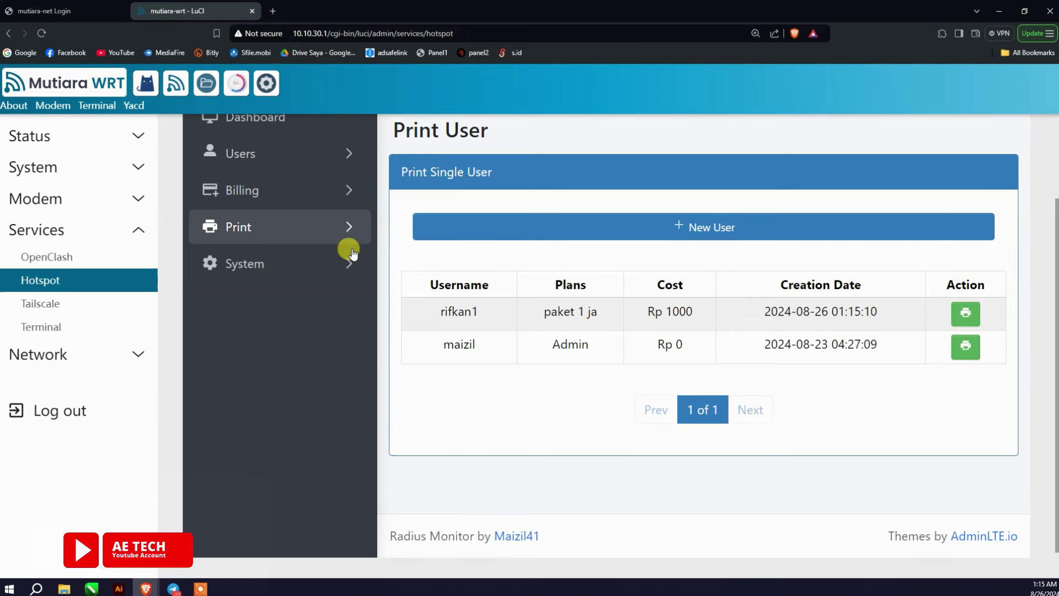
{"action": "left_click", "coordinate": [337, 229]}
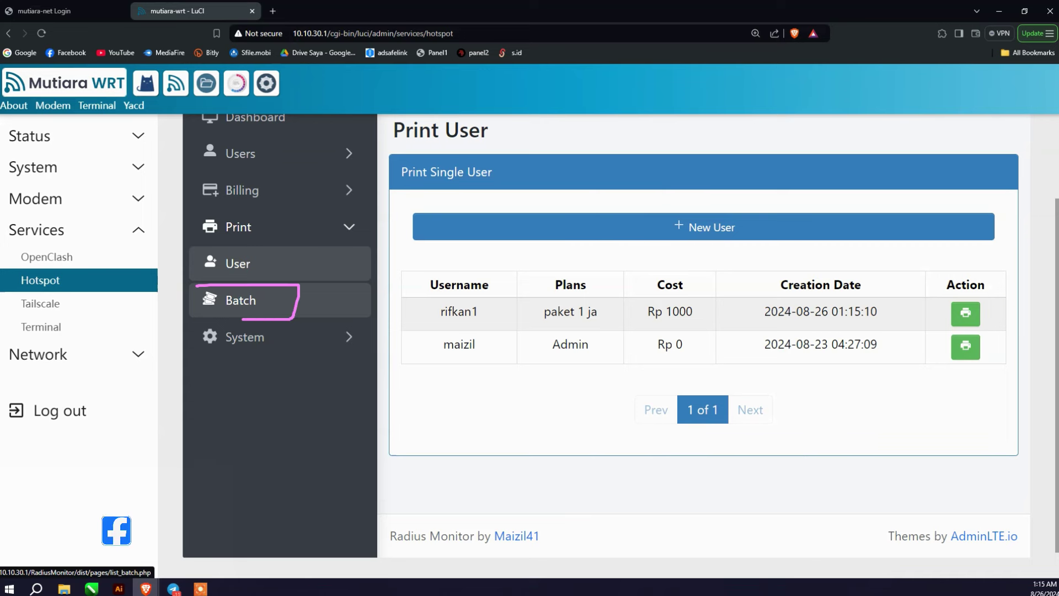
Step: Start a new voucher batch for paket 3 with the numeric voucher format
{"action": "left_click", "coordinate": [221, 298]}
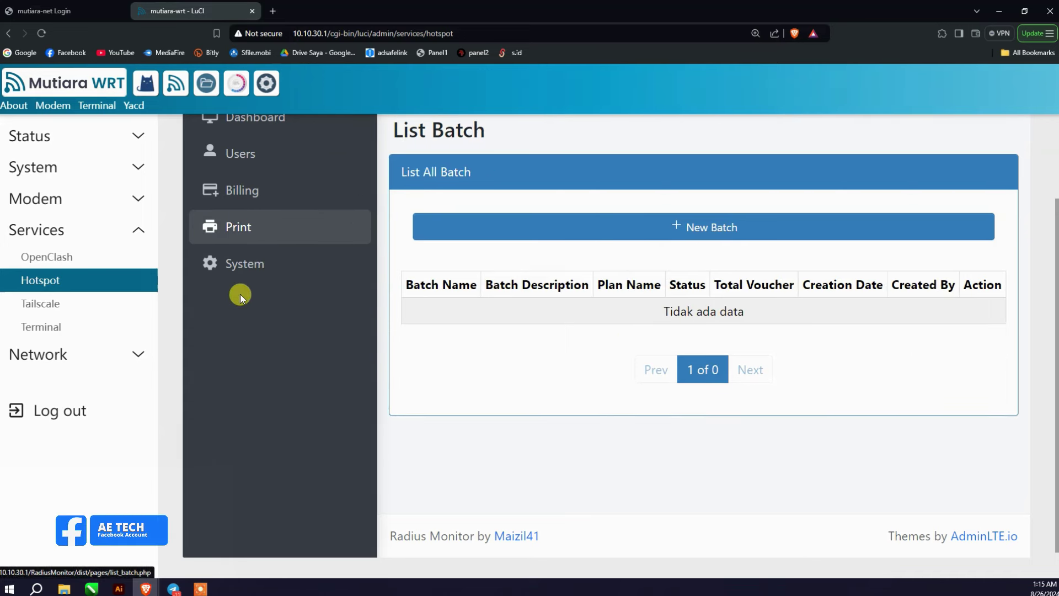
{"action": "left_click", "coordinate": [702, 233]}
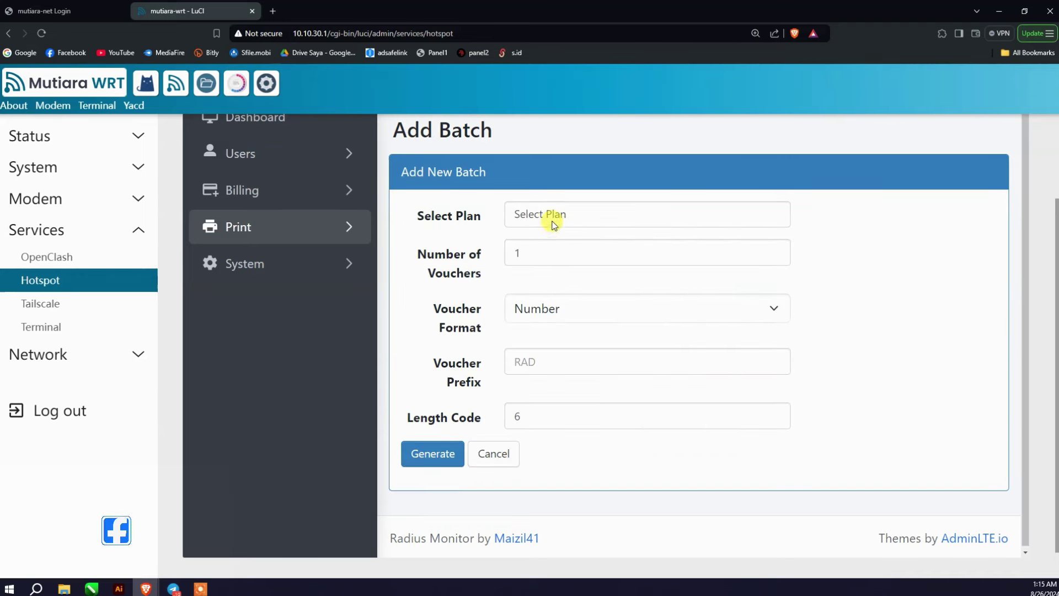
{"action": "left_click", "coordinate": [580, 220]}
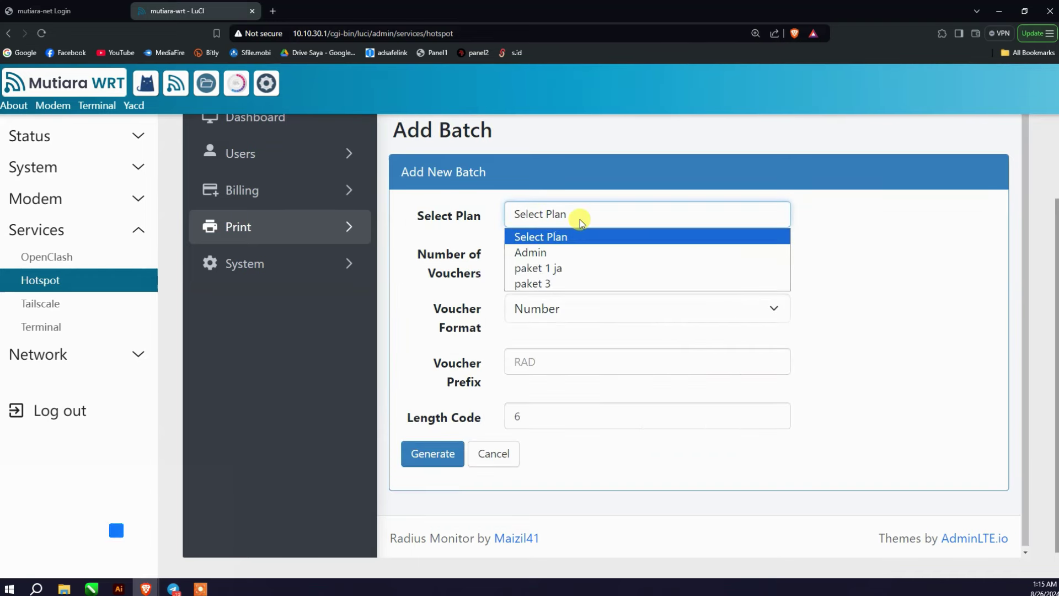
{"action": "left_click", "coordinate": [580, 283]}
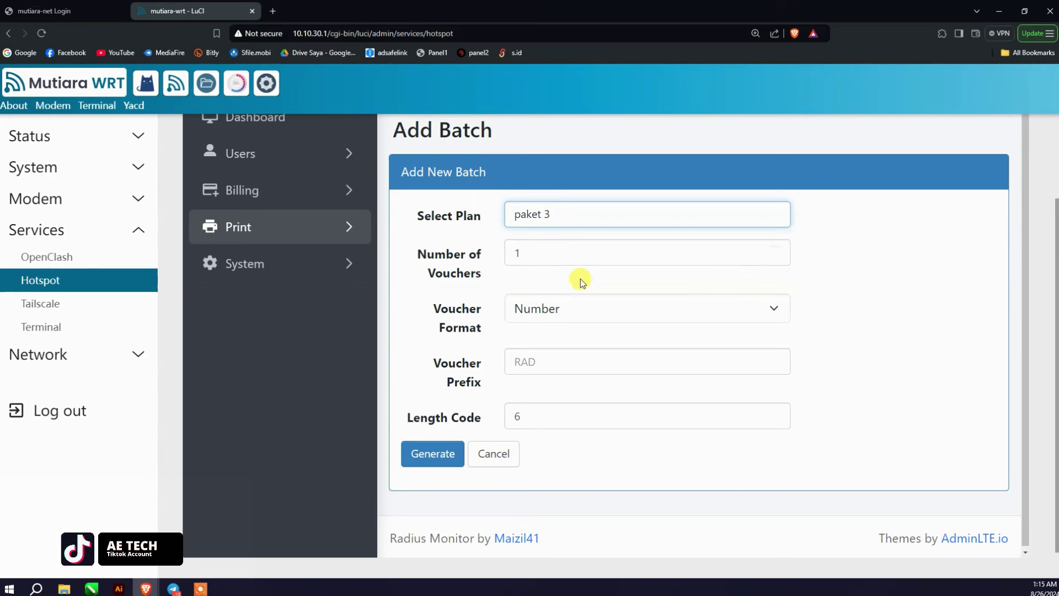
{"action": "left_click", "coordinate": [578, 255]}
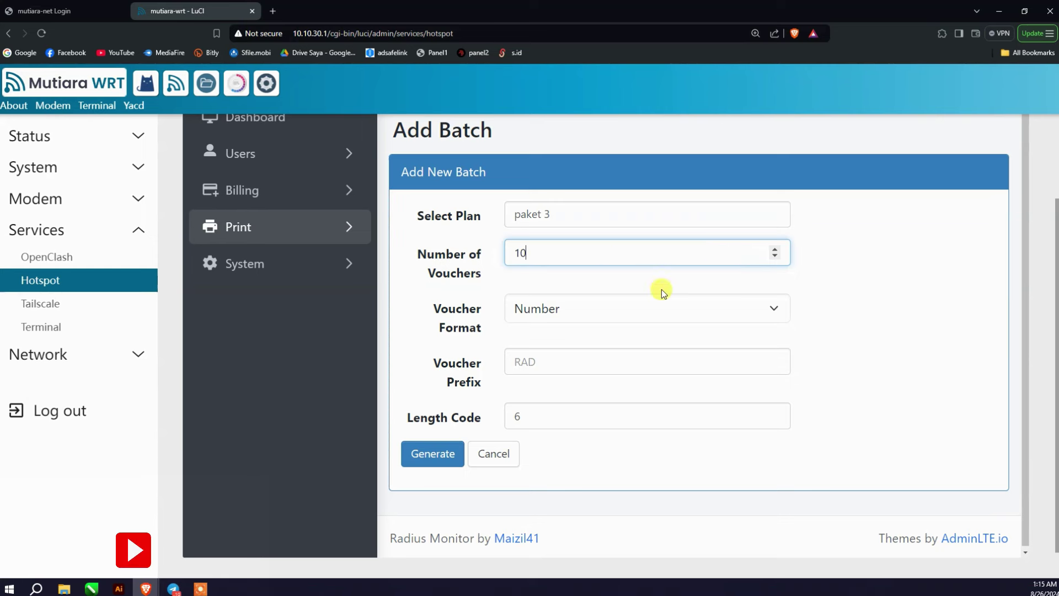
{"action": "left_click", "coordinate": [639, 308]}
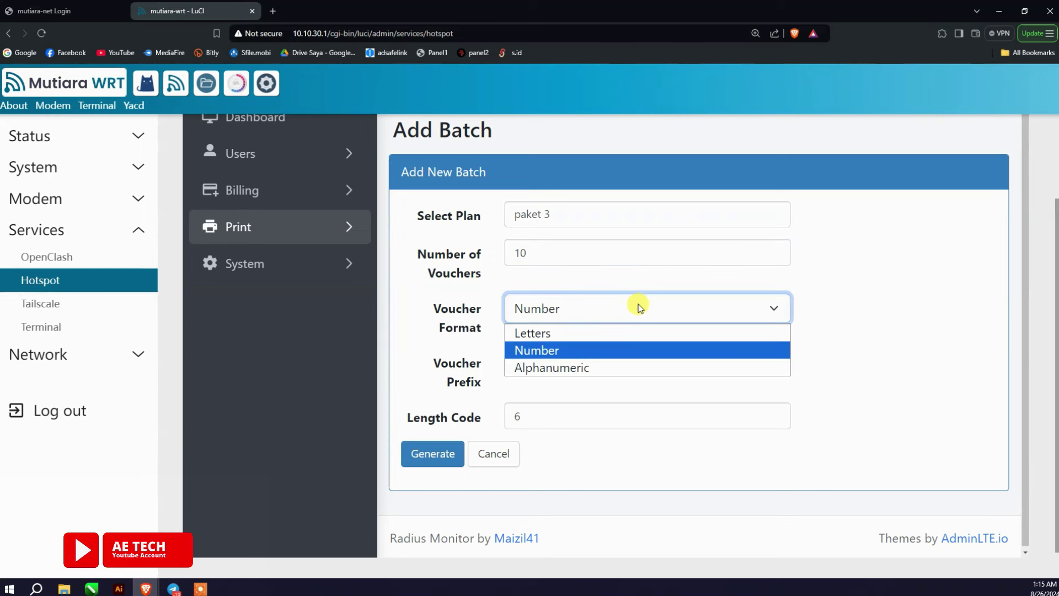
{"action": "left_click", "coordinate": [619, 348]}
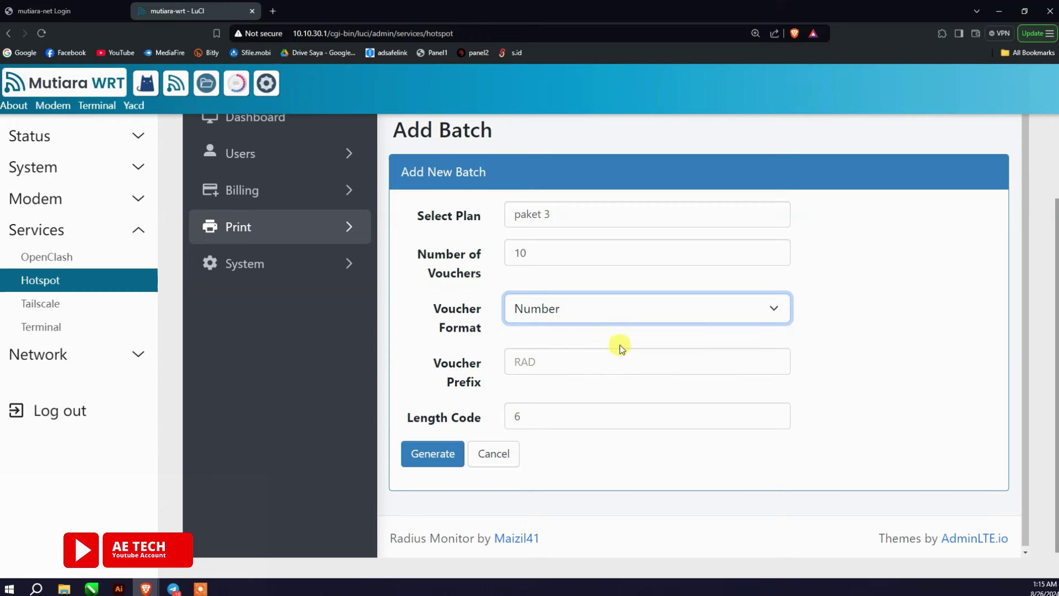
Step: Set Voucher Prefix IND and Length Code 4, then generate the batch
{"action": "left_click", "coordinate": [596, 367]}
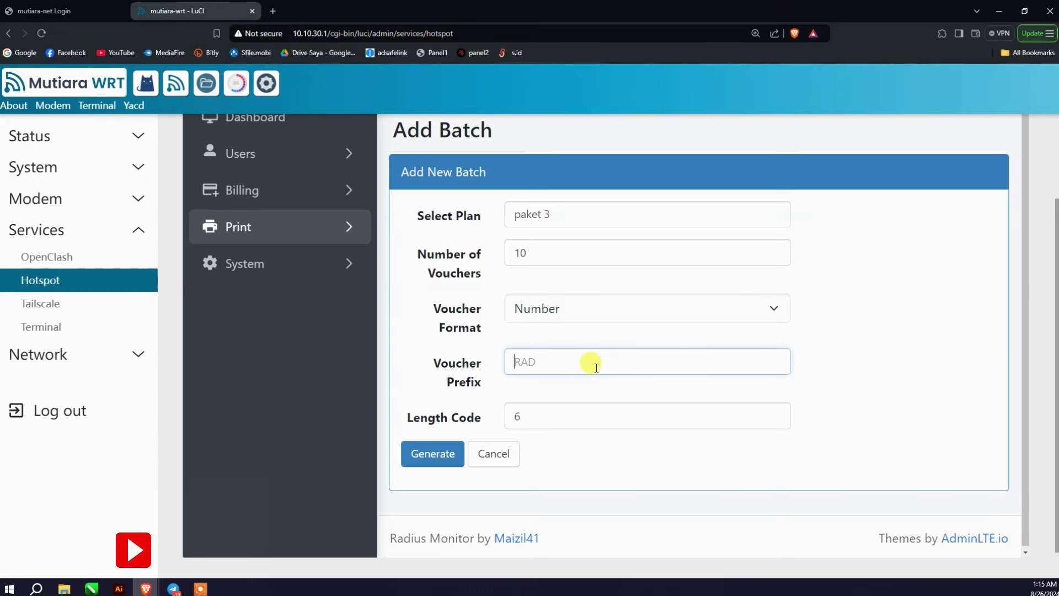
{"action": "left_click", "coordinate": [458, 386]}
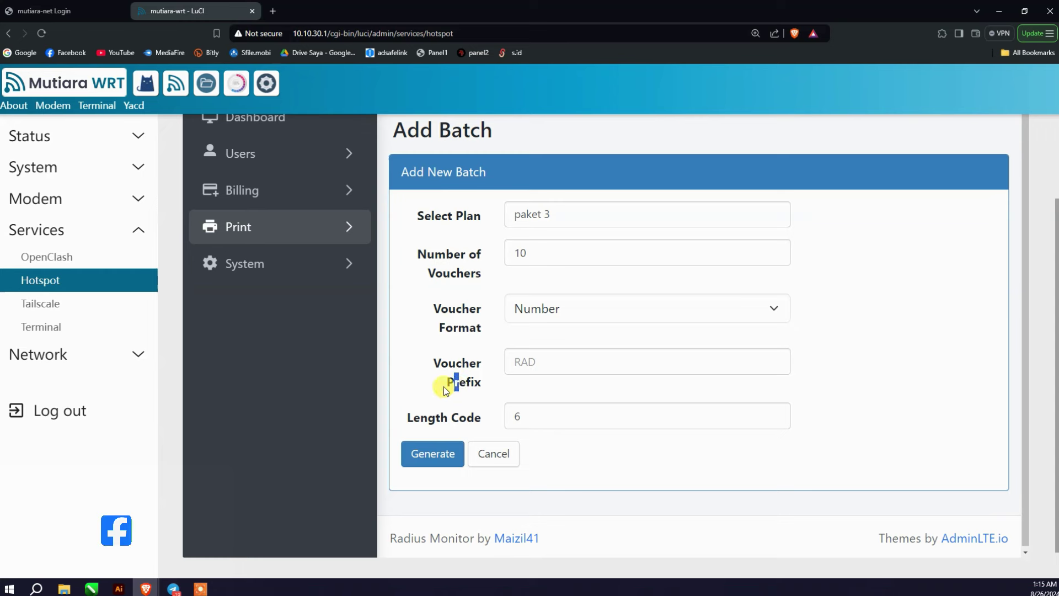
{"action": "left_click", "coordinate": [474, 382]}
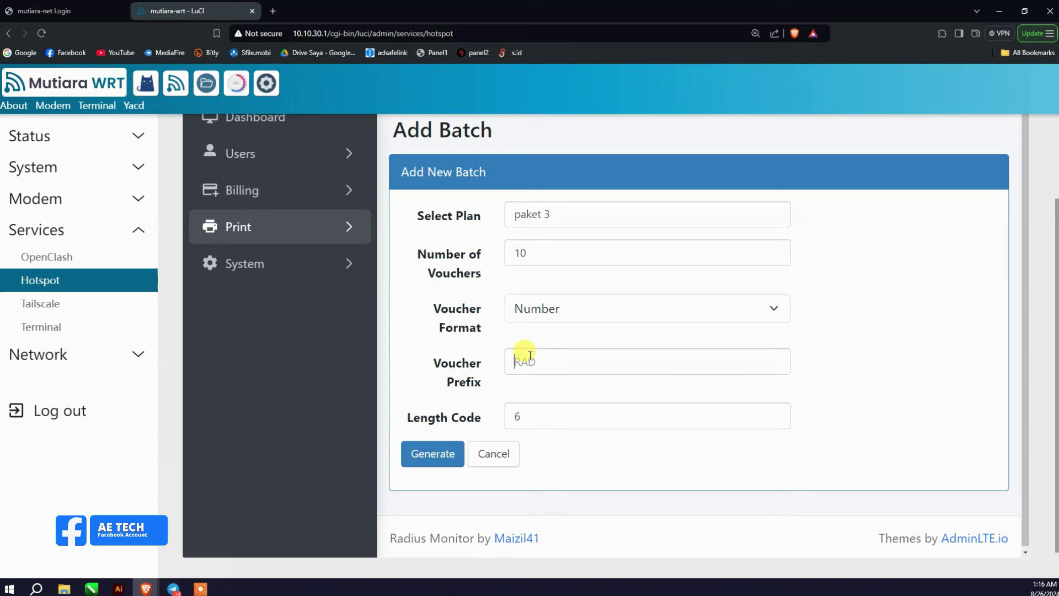
{"action": "left_click", "coordinate": [508, 368]}
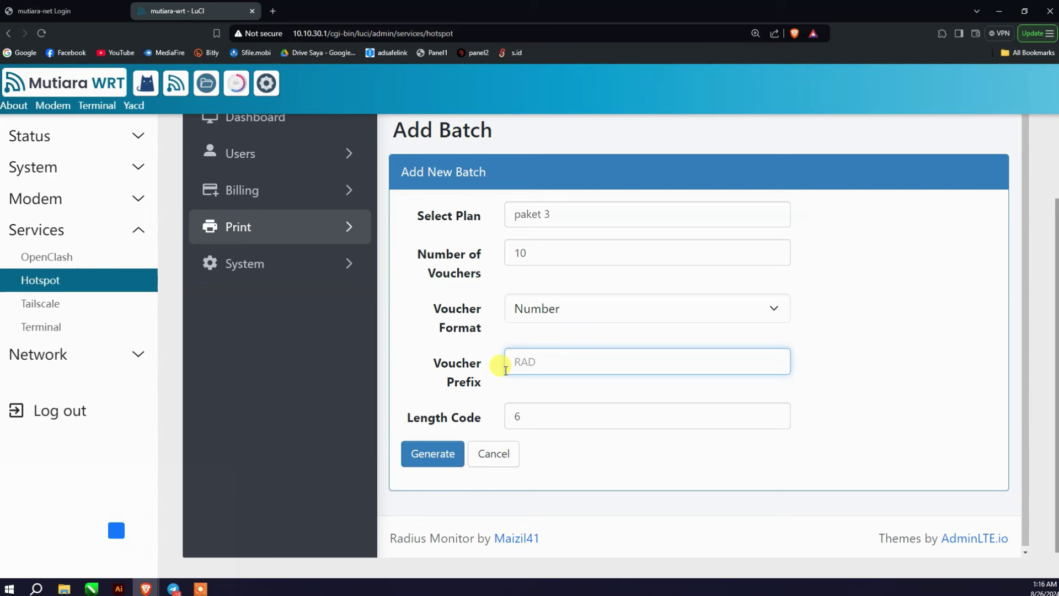
{"action": "type", "text": "IND"}
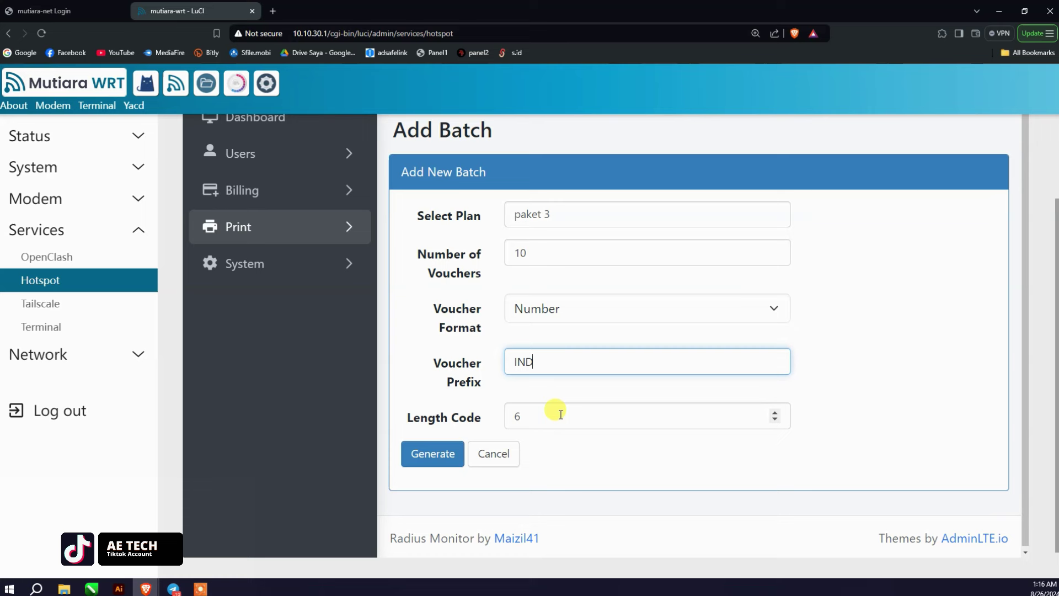
{"action": "left_click", "coordinate": [538, 416]}
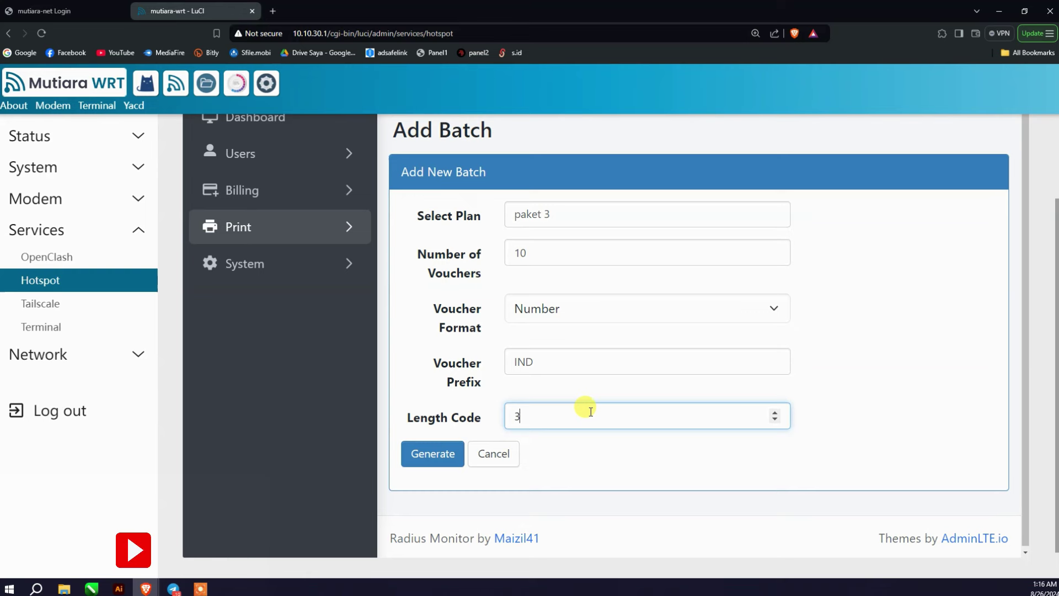
{"action": "key", "text": "Up"}
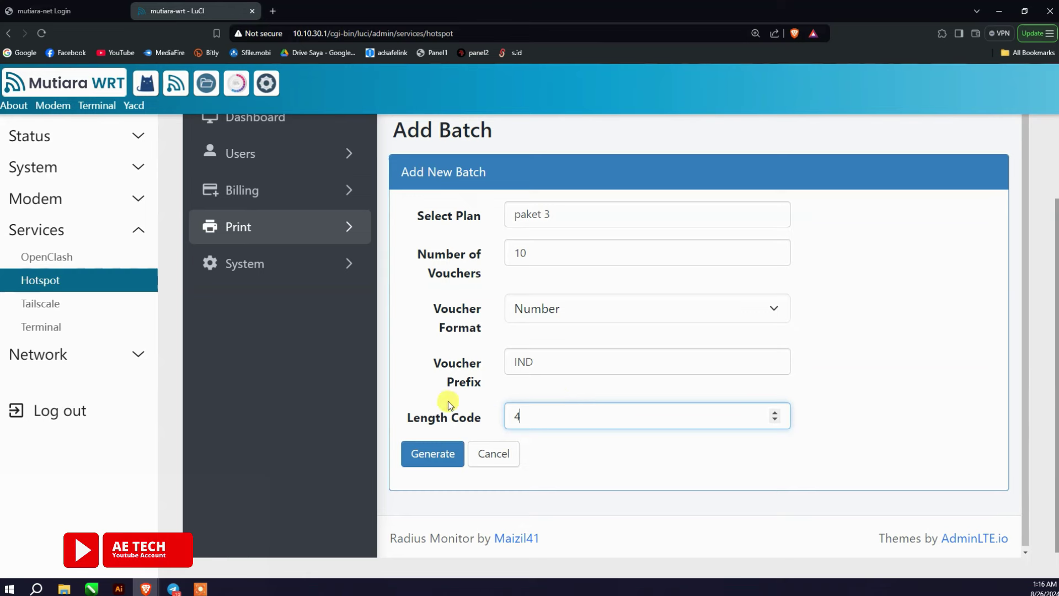
{"action": "scroll", "coordinate": [484, 347], "scroll_direction": "up", "scroll_amount": 1}
{"action": "scroll", "coordinate": [484, 349], "scroll_direction": "down", "scroll_amount": 1}
{"action": "scroll", "coordinate": [484, 349], "scroll_direction": "up", "scroll_amount": 2}
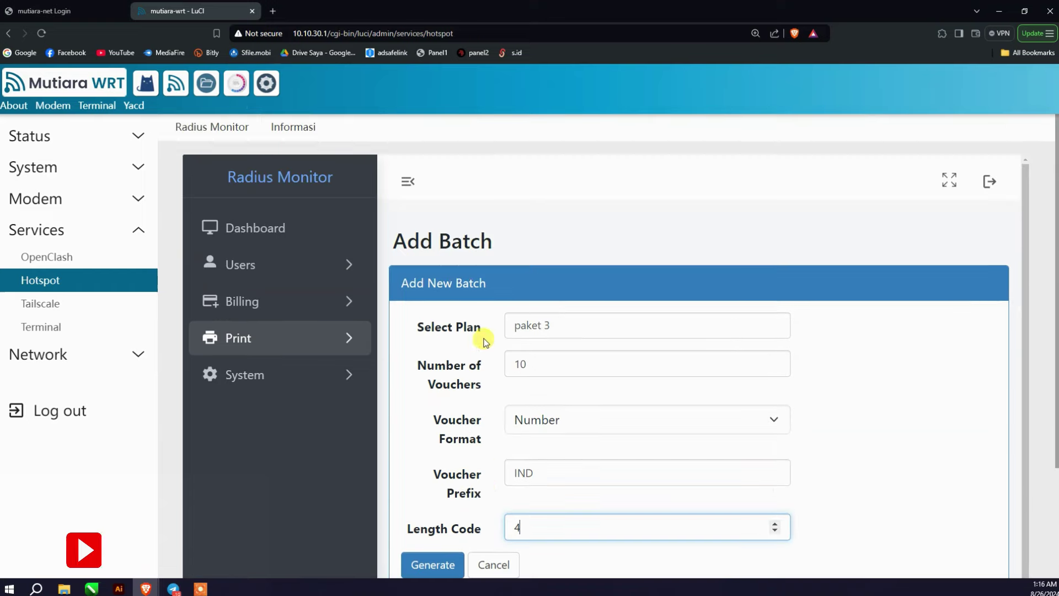
{"action": "scroll", "coordinate": [498, 383], "scroll_direction": "down", "scroll_amount": 3}
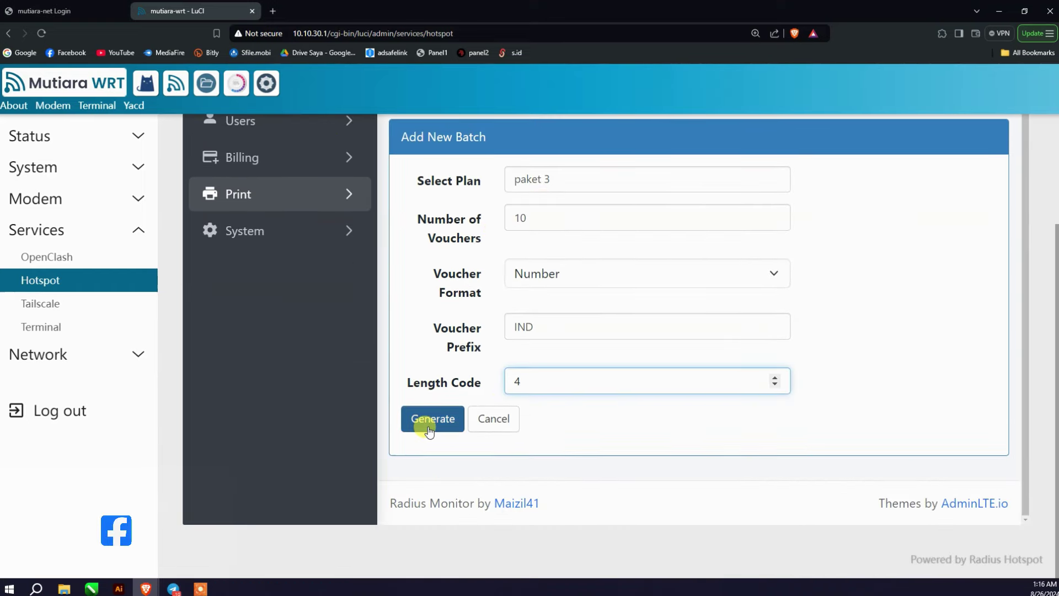
{"action": "left_click", "coordinate": [429, 429]}
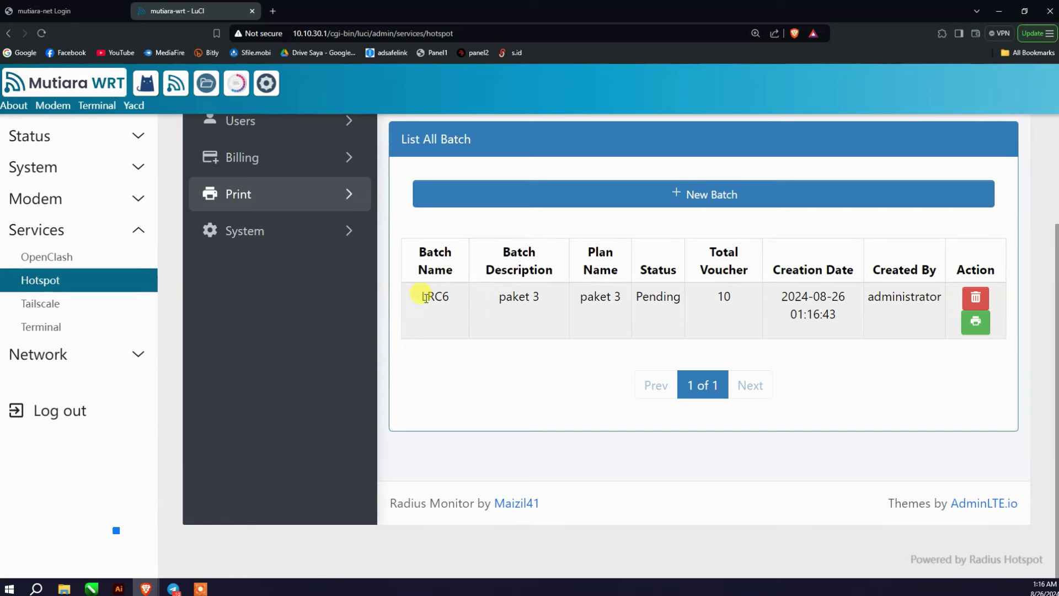
Step: Show the batch list fullscreen and open pending batch LRC6's vouchers for printing
{"action": "left_click", "coordinate": [423, 300]}
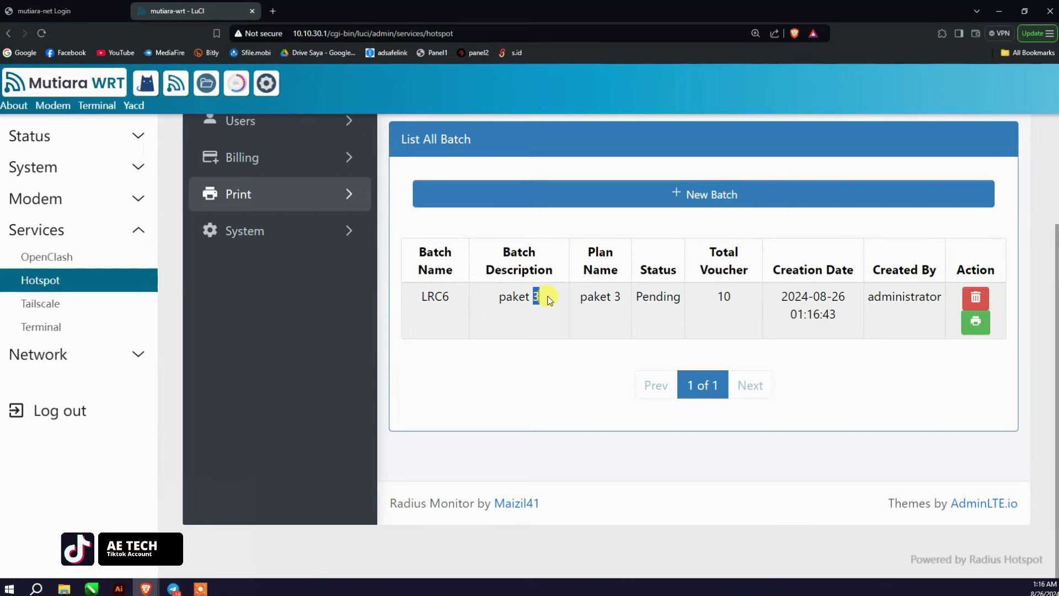
{"action": "left_click_drag", "start_coordinate": [578, 300], "coordinate": [689, 300]}
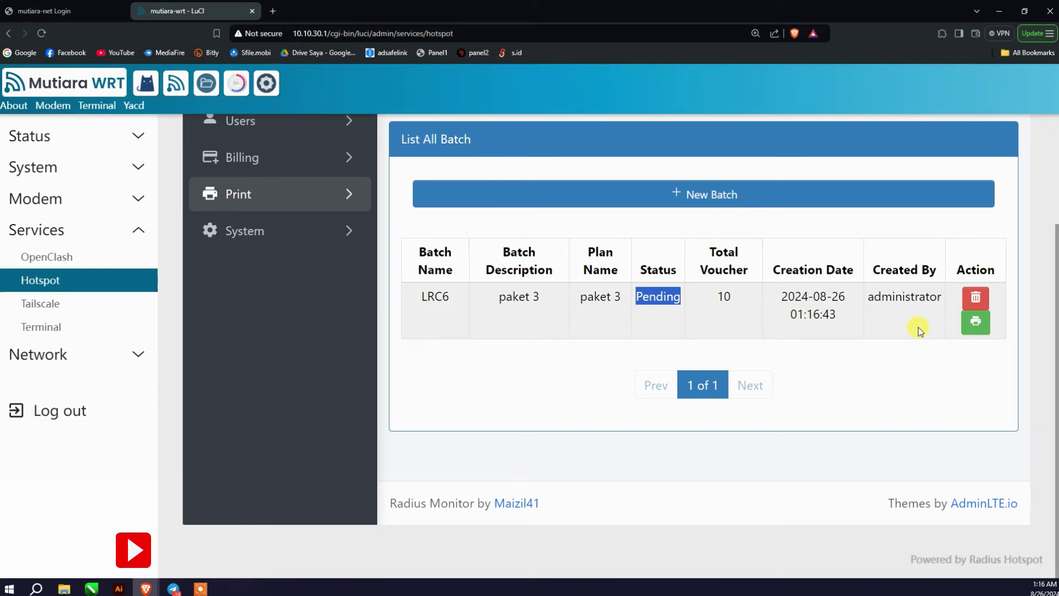
{"action": "scroll", "coordinate": [932, 221], "scroll_direction": "up", "scroll_amount": 3}
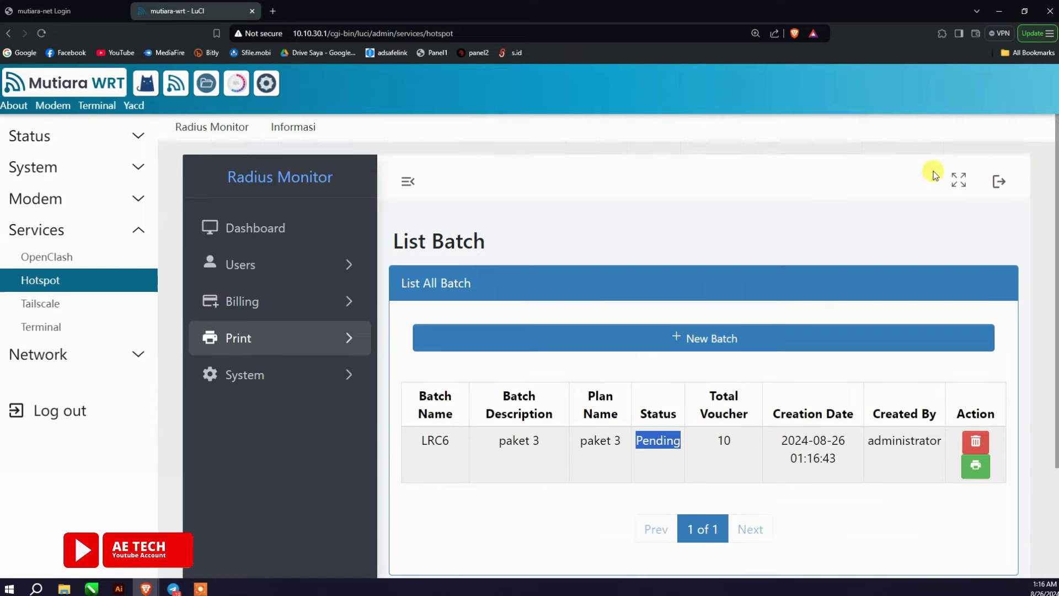
{"action": "left_click", "coordinate": [967, 184]}
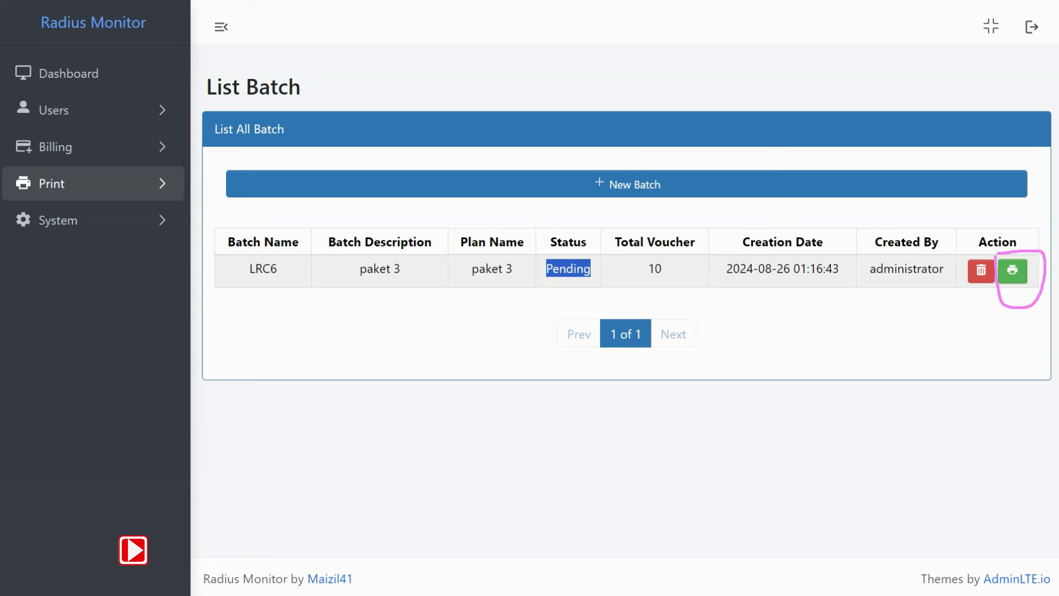
{"action": "left_click", "coordinate": [1009, 280]}
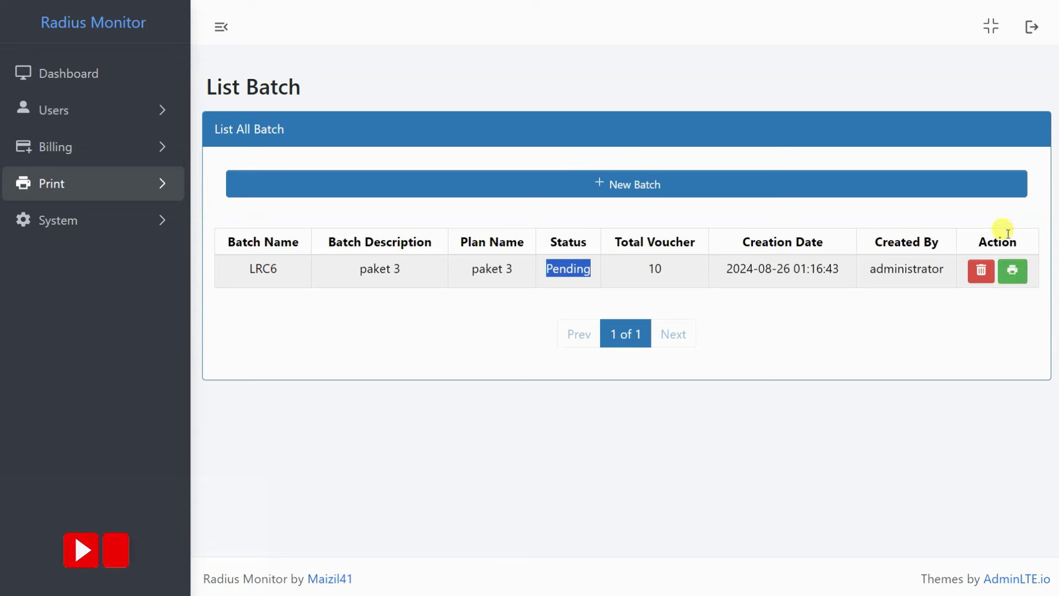
{"action": "left_click", "coordinate": [1012, 275]}
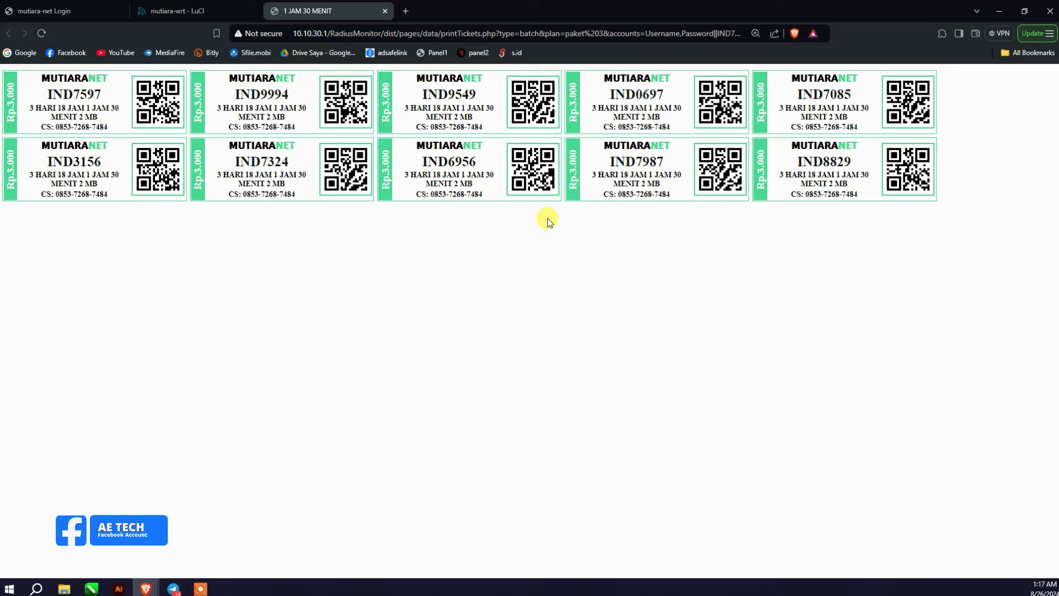
Step: Preview the ten IND voucher tickets for printing, then cancel without printing
{"action": "right_click", "coordinate": [488, 226]}
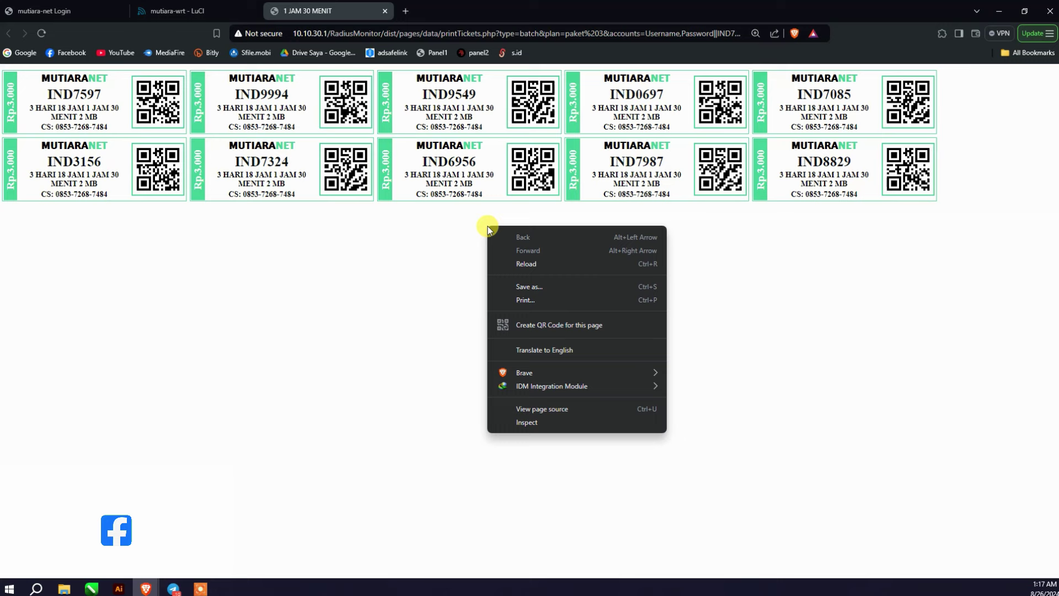
{"action": "left_click", "coordinate": [551, 303]}
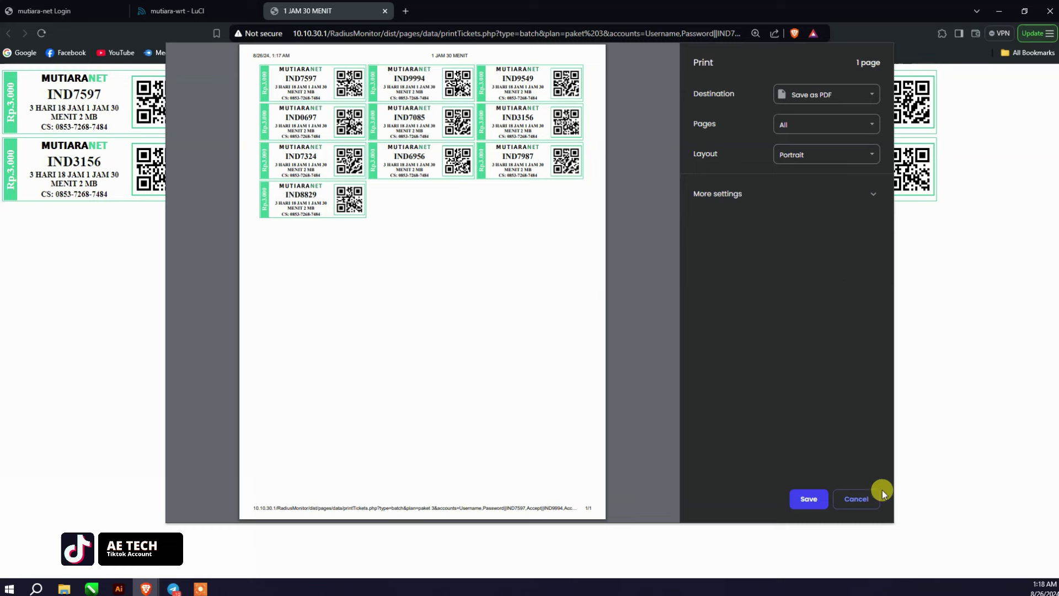
{"action": "left_click", "coordinate": [856, 498]}
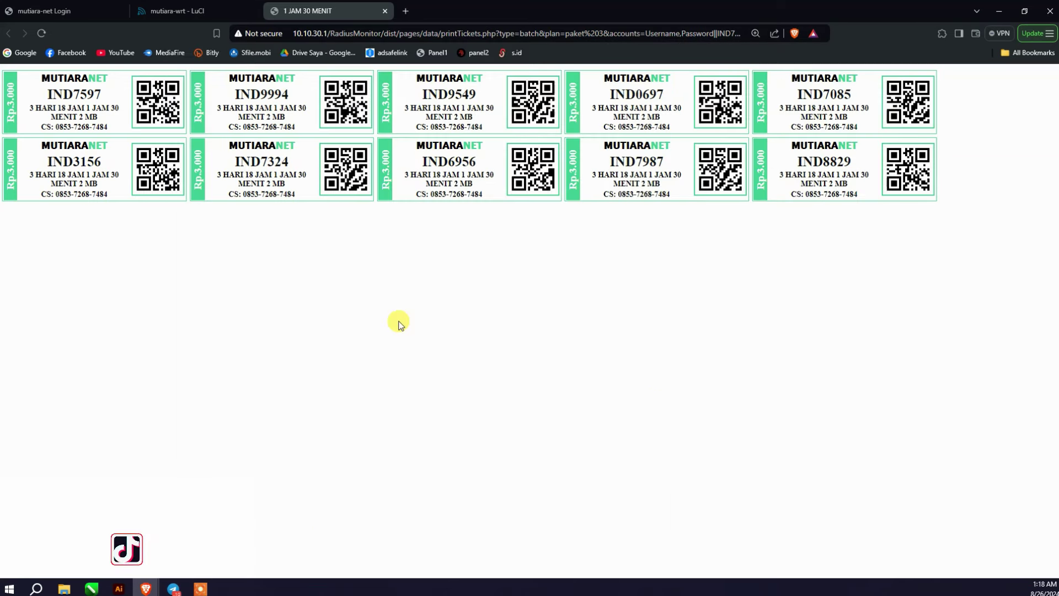
Step: Back in the LuCI tab, review Radius Monitor's System Information page
{"action": "left_click", "coordinate": [172, 11]}
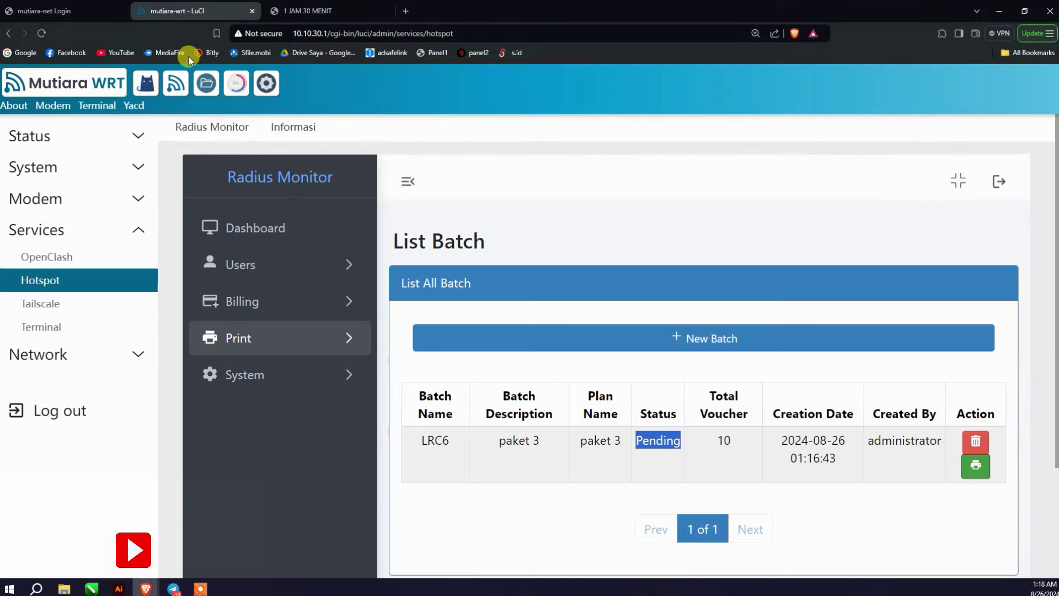
{"action": "left_click", "coordinate": [246, 375]}
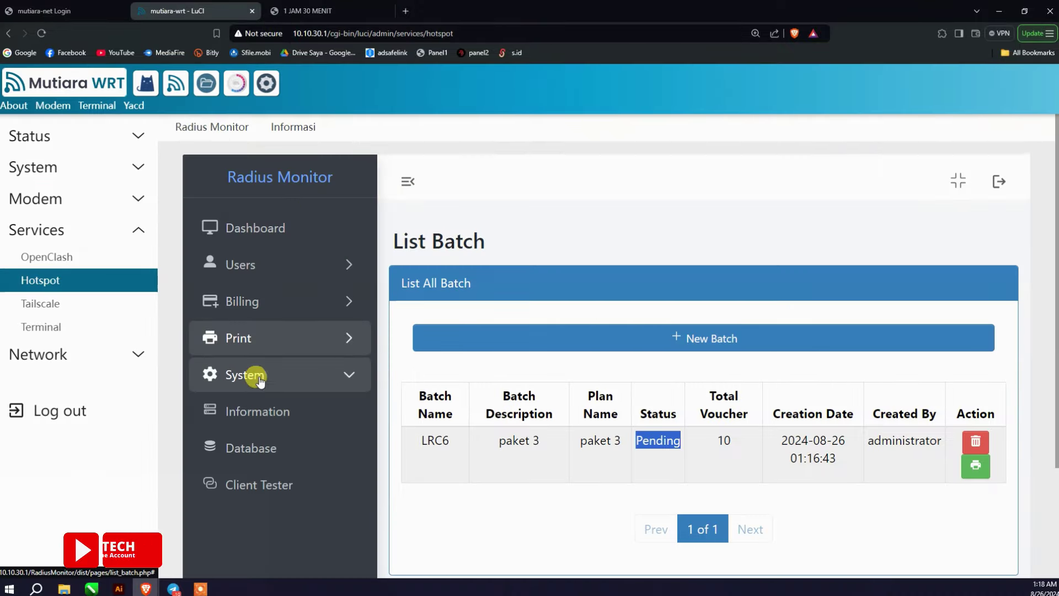
{"action": "left_click", "coordinate": [271, 419]}
{"action": "scroll", "coordinate": [445, 402], "scroll_direction": "down", "scroll_amount": 2}
{"action": "scroll", "coordinate": [610, 331], "scroll_direction": "up", "scroll_amount": 1}
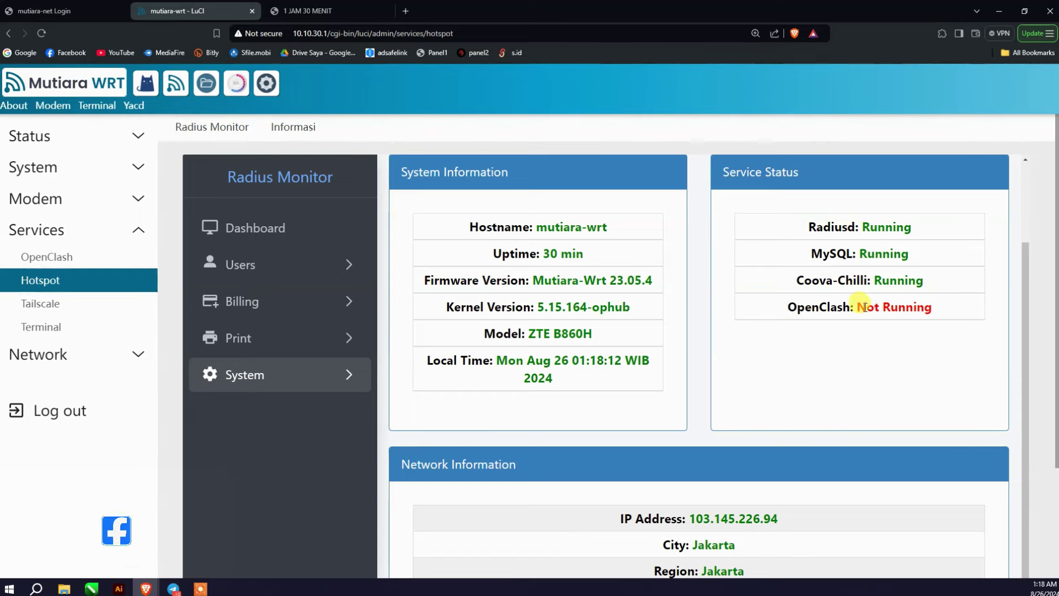
{"action": "left_click_drag", "start_coordinate": [866, 306], "coordinate": [936, 307]}
{"action": "scroll", "coordinate": [709, 356], "scroll_direction": "down", "scroll_amount": 1}
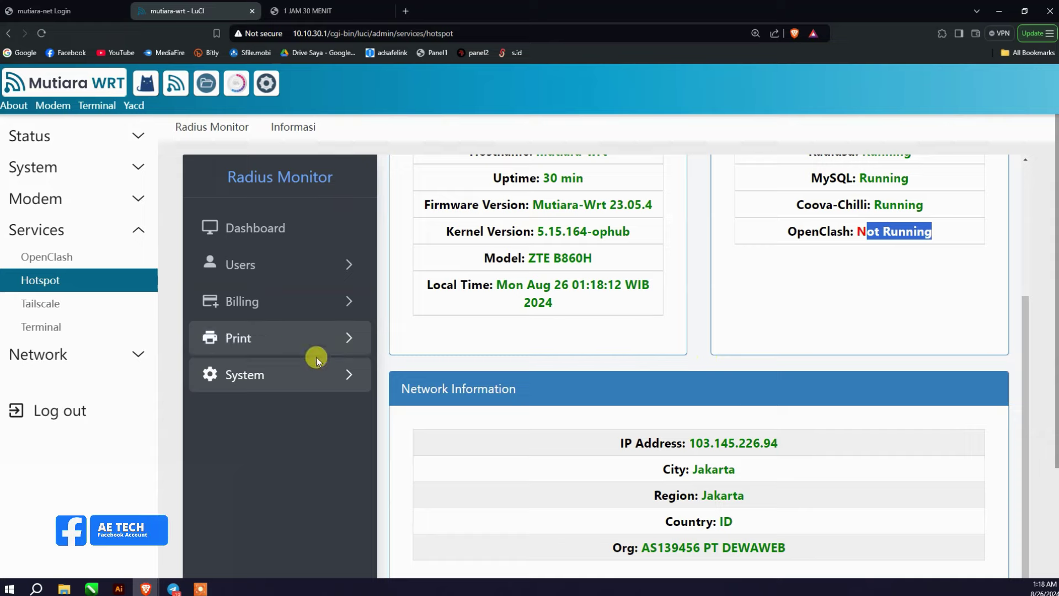
Step: View the System Database page, then bring up the Client Tester form
{"action": "left_click", "coordinate": [297, 372]}
{"action": "left_click", "coordinate": [276, 445]}
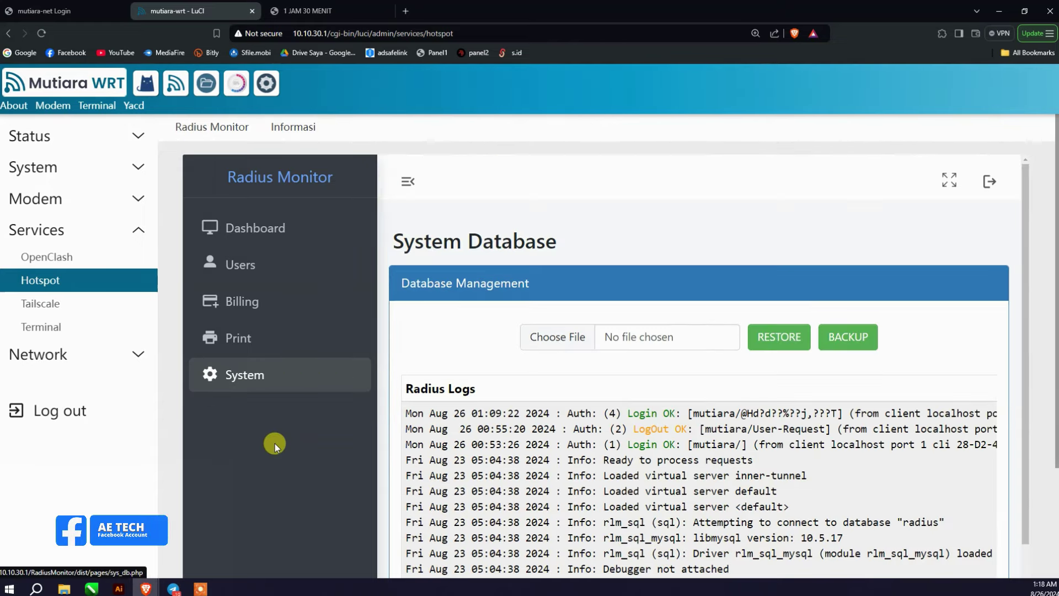
{"action": "left_click", "coordinate": [300, 378]}
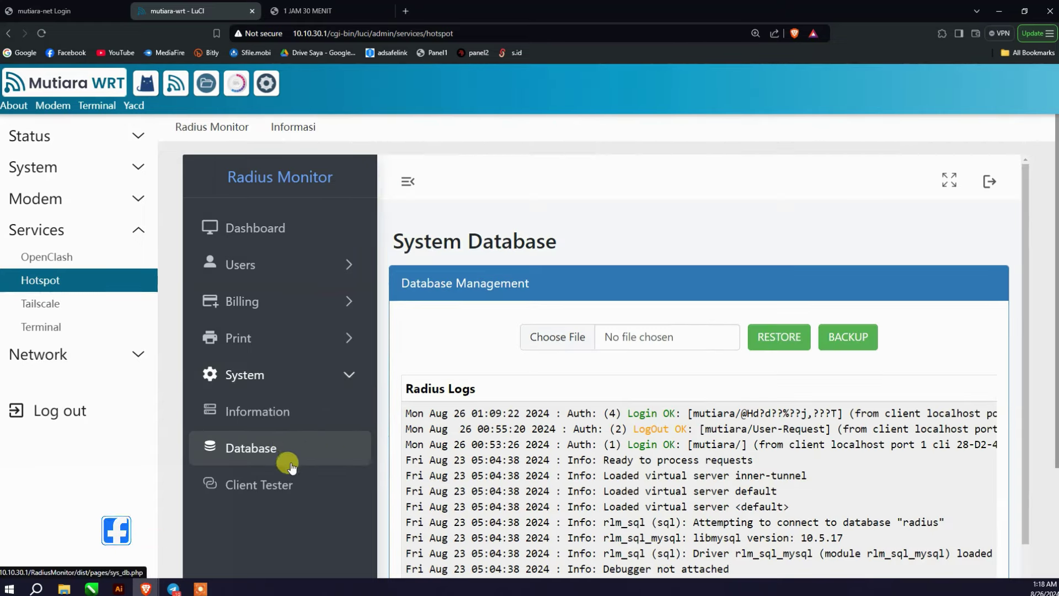
{"action": "left_click", "coordinate": [276, 484]}
{"action": "scroll", "coordinate": [496, 445], "scroll_direction": "down", "scroll_amount": 3}
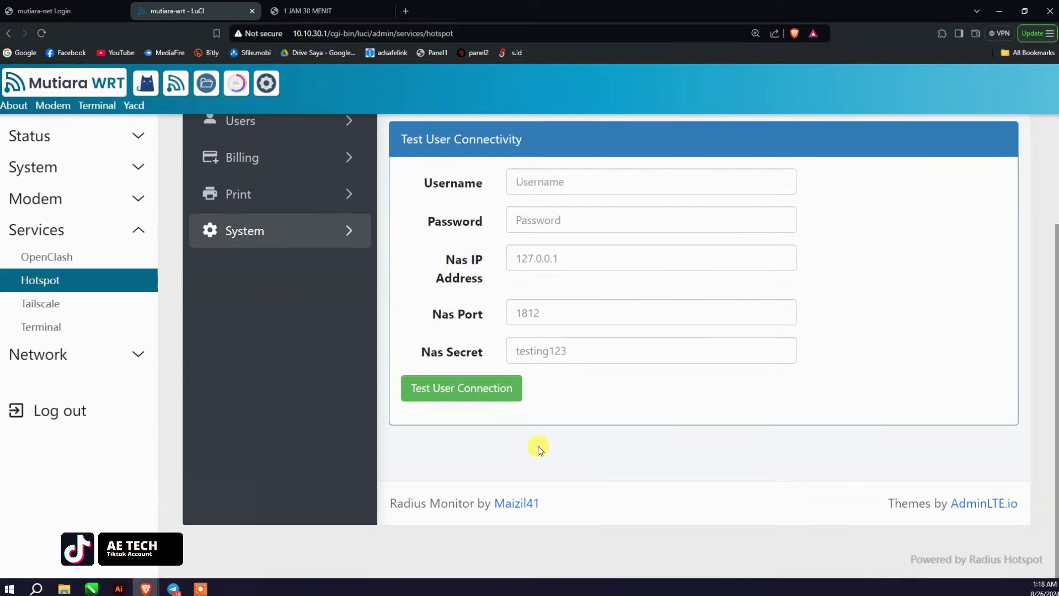
Step: Enter a test username and the test user's password in Client Tester
{"action": "scroll", "coordinate": [544, 448], "scroll_direction": "up", "scroll_amount": 1}
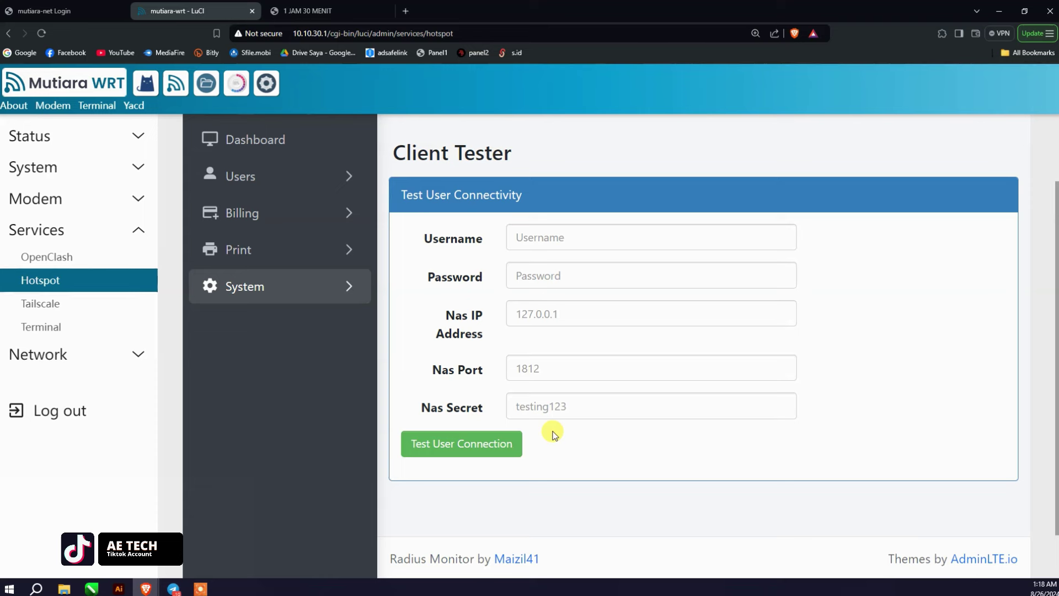
{"action": "left_click", "coordinate": [533, 238]}
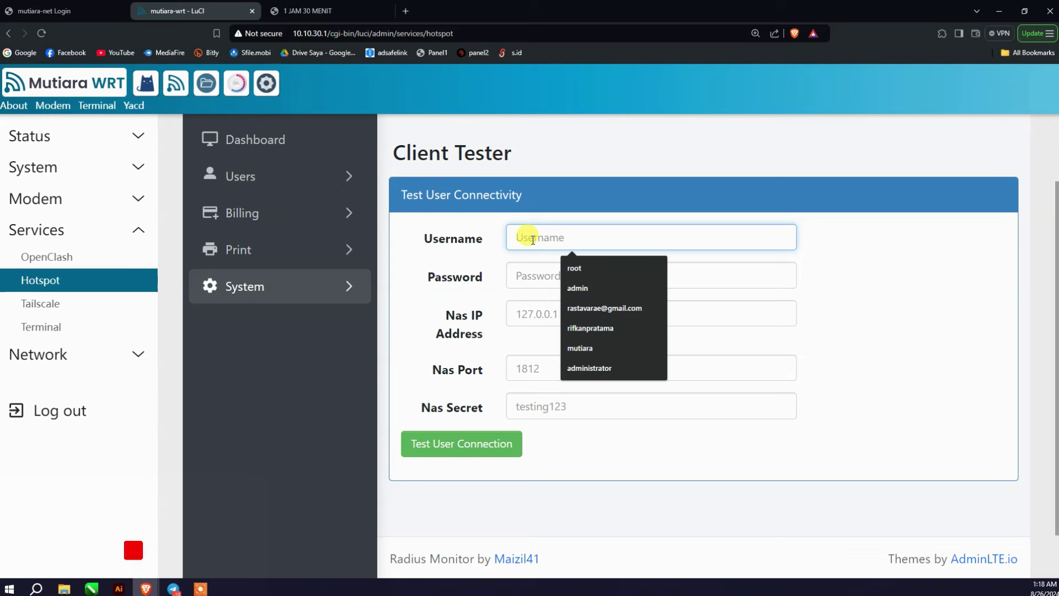
{"action": "type", "text": "SAM"}
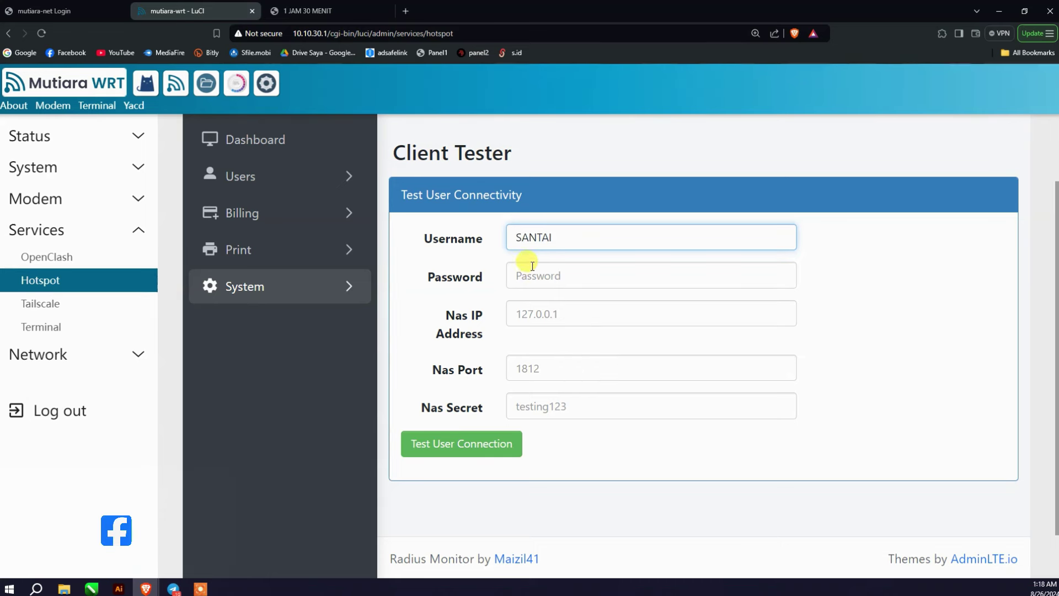
{"action": "key", "text": "BackSpace"}
{"action": "key", "text": "BackSpace"}
{"action": "key", "text": "BackSpace"}
{"action": "key", "text": "BackSpace"}
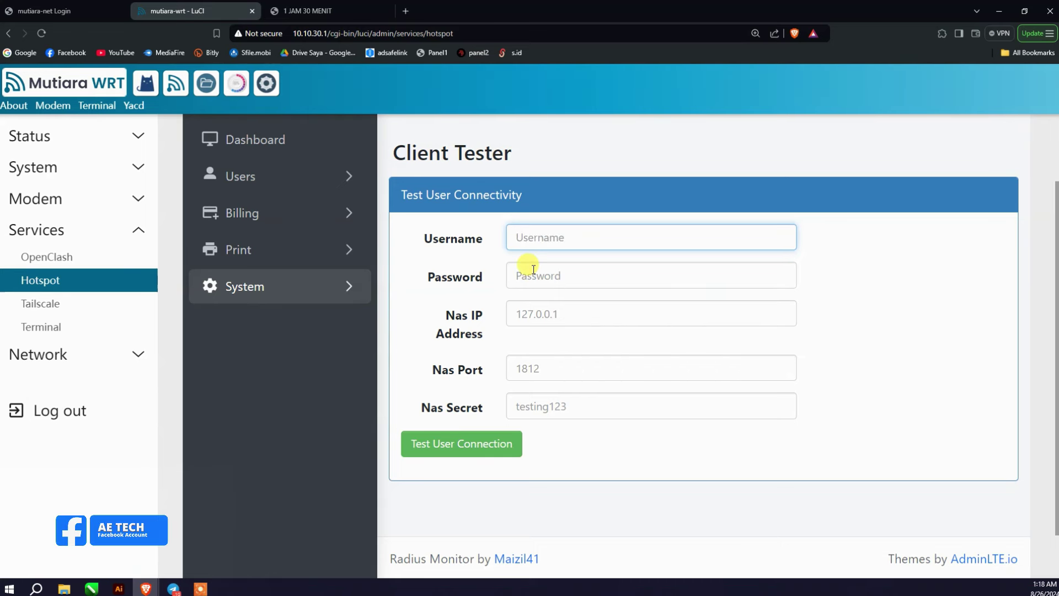
{"action": "left_click", "coordinate": [534, 269]}
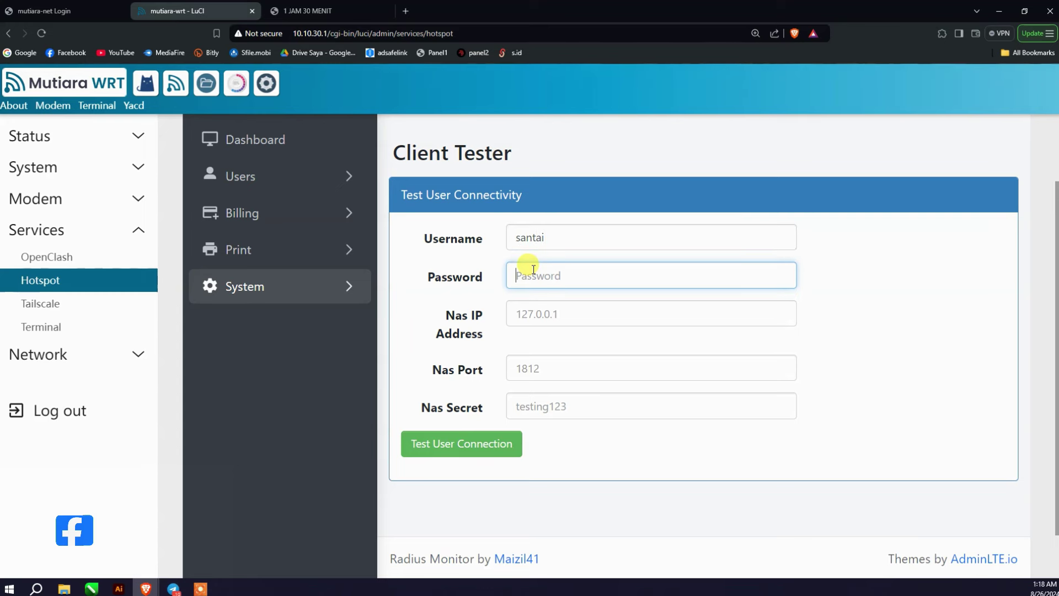
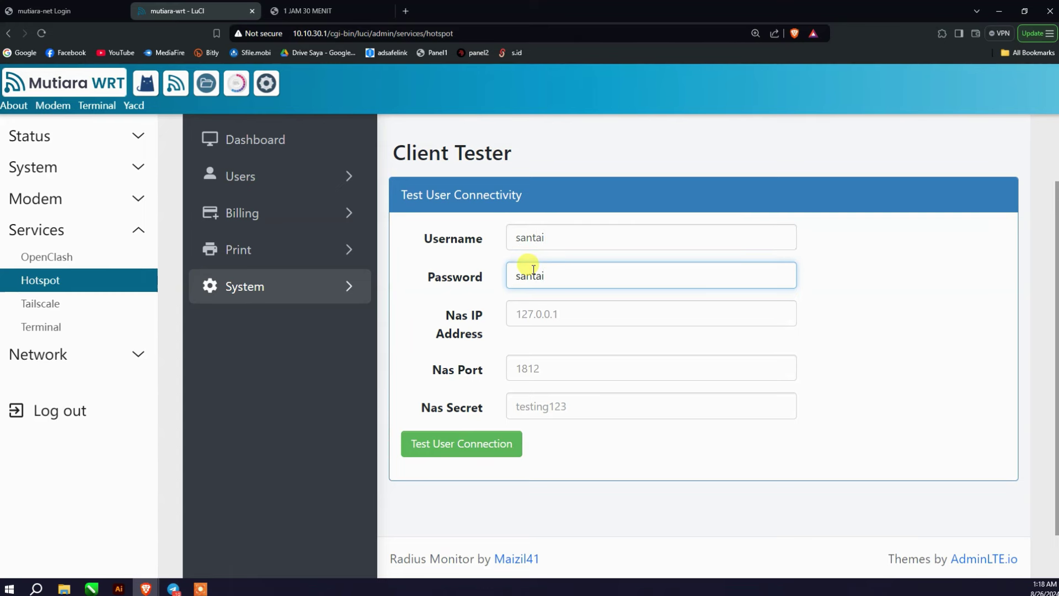
Step: Go through the NAS IP, NAS Port and NAS Secret fields
{"action": "left_click", "coordinate": [549, 315]}
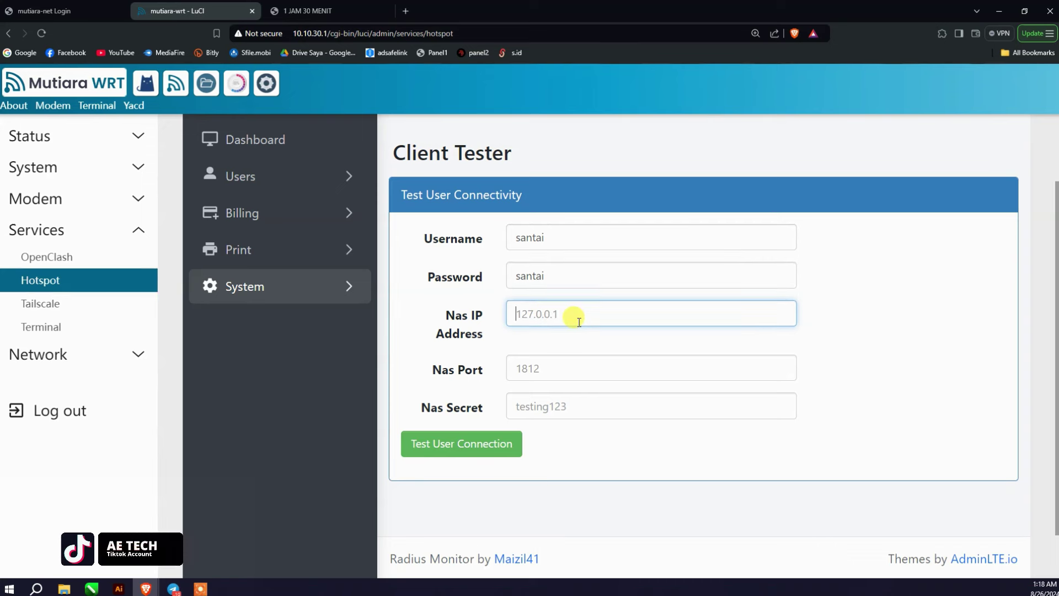
{"action": "left_click", "coordinate": [573, 371]}
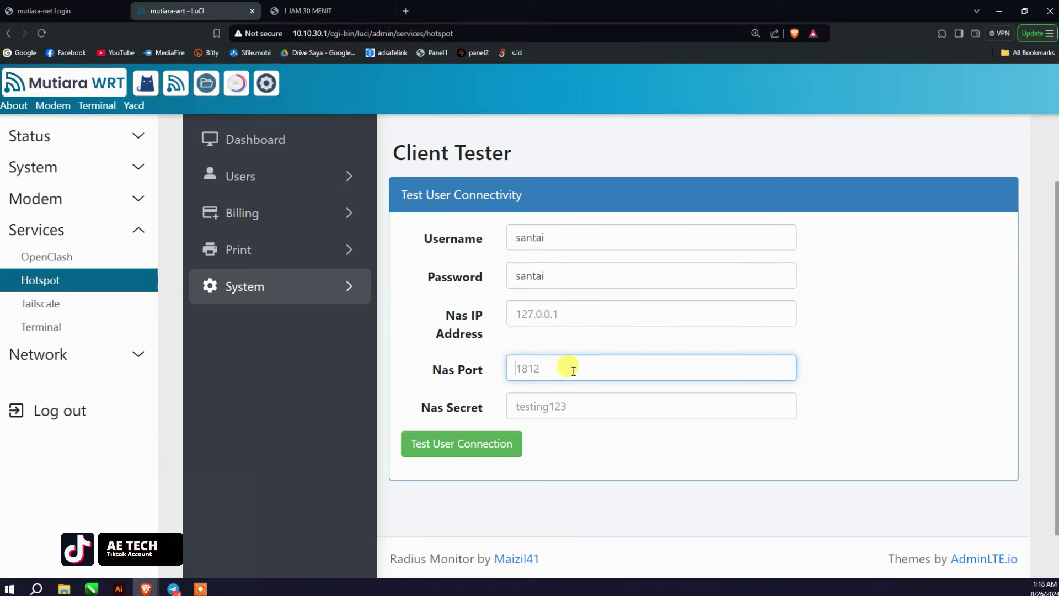
{"action": "left_click", "coordinate": [574, 408]}
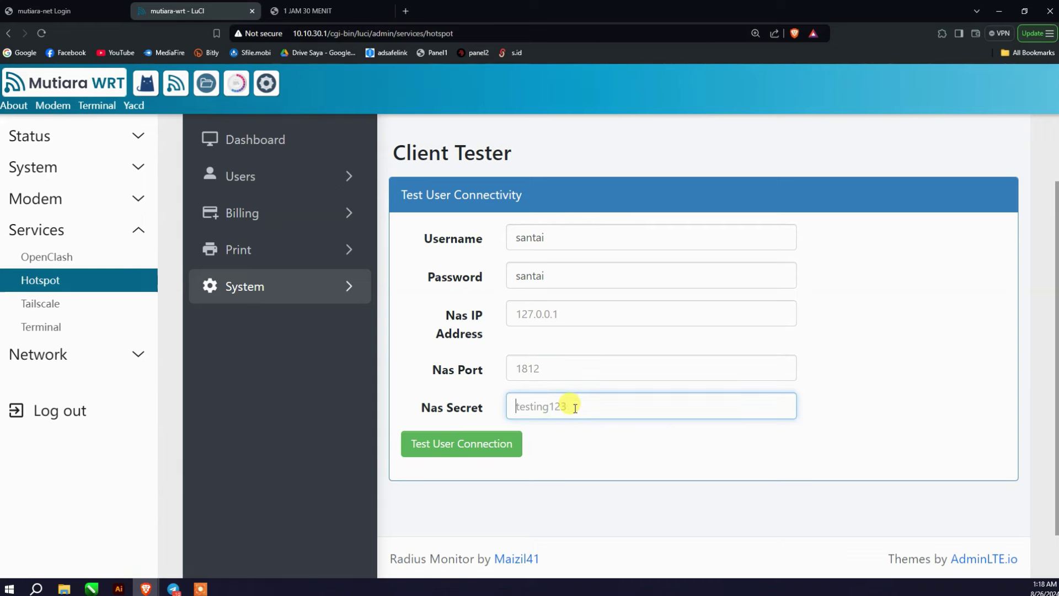
{"action": "left_click", "coordinate": [524, 311]}
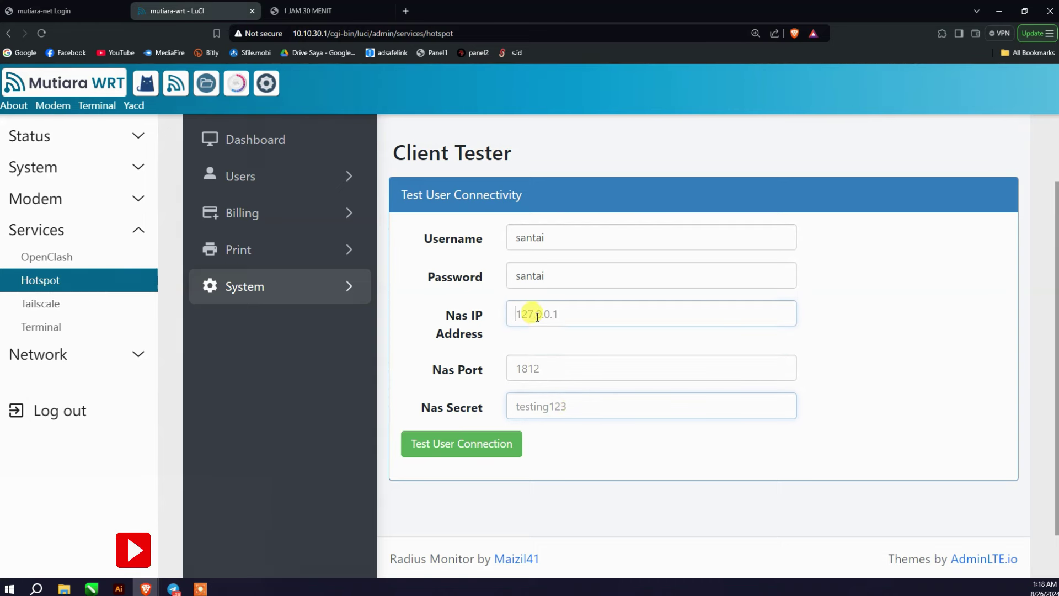
{"action": "left_click", "coordinate": [525, 359]}
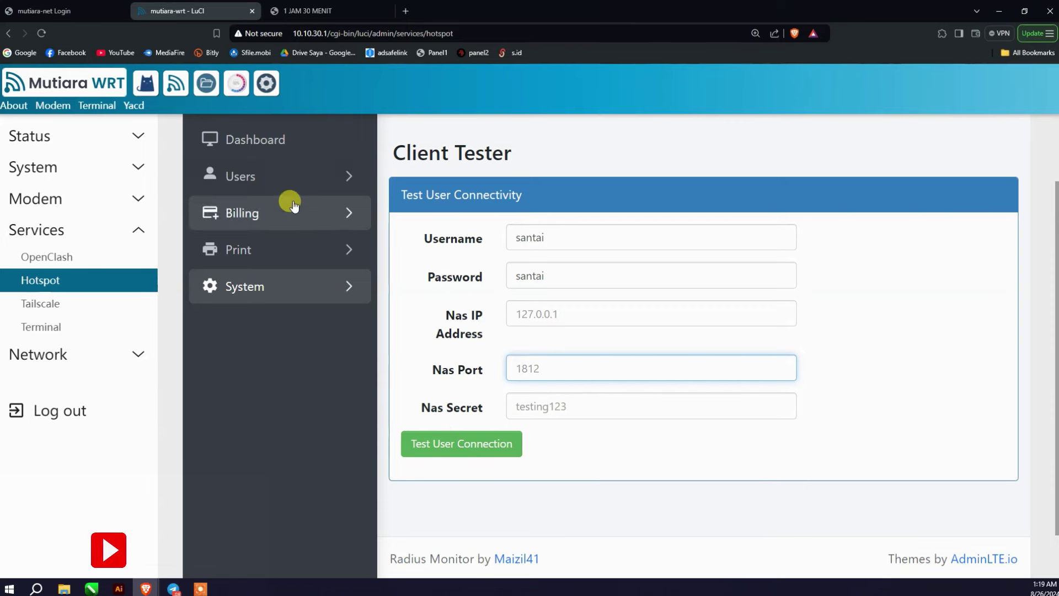
{"action": "left_click", "coordinate": [279, 179]}
Step: Check the Online User list, then bring up the All User list
{"action": "left_click", "coordinate": [278, 248]}
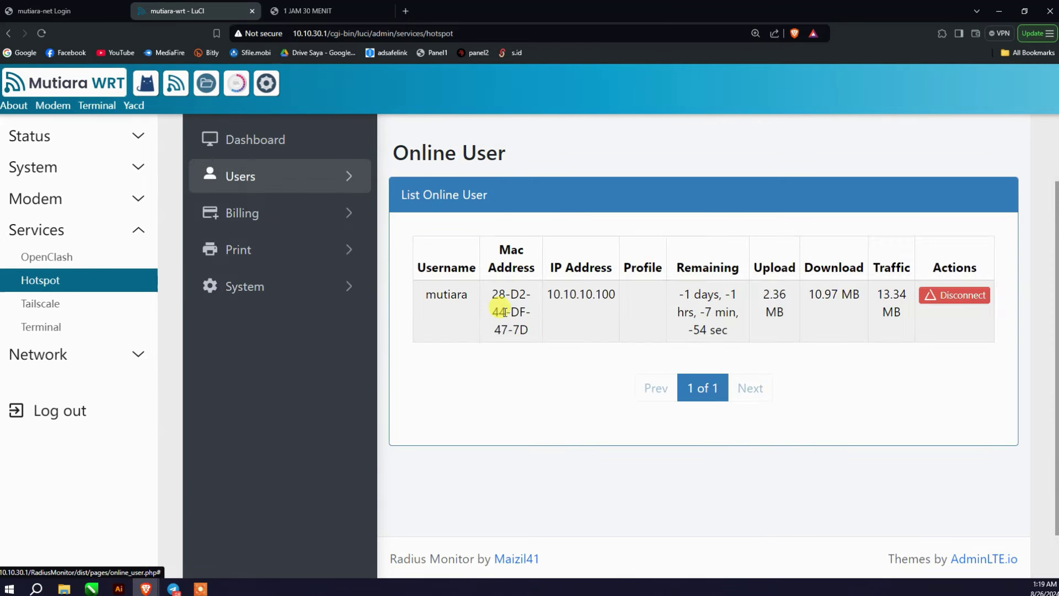
{"action": "left_click", "coordinate": [254, 176]}
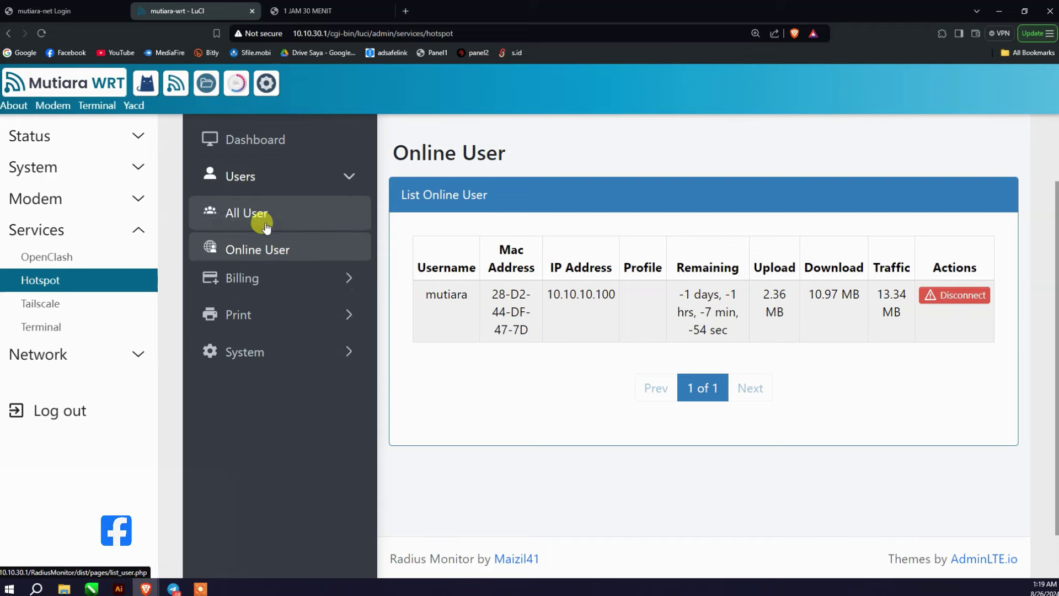
{"action": "left_click", "coordinate": [256, 214]}
{"action": "scroll", "coordinate": [580, 276], "scroll_direction": "down", "scroll_amount": 6}
{"action": "scroll", "coordinate": [541, 309], "scroll_direction": "up", "scroll_amount": 6}
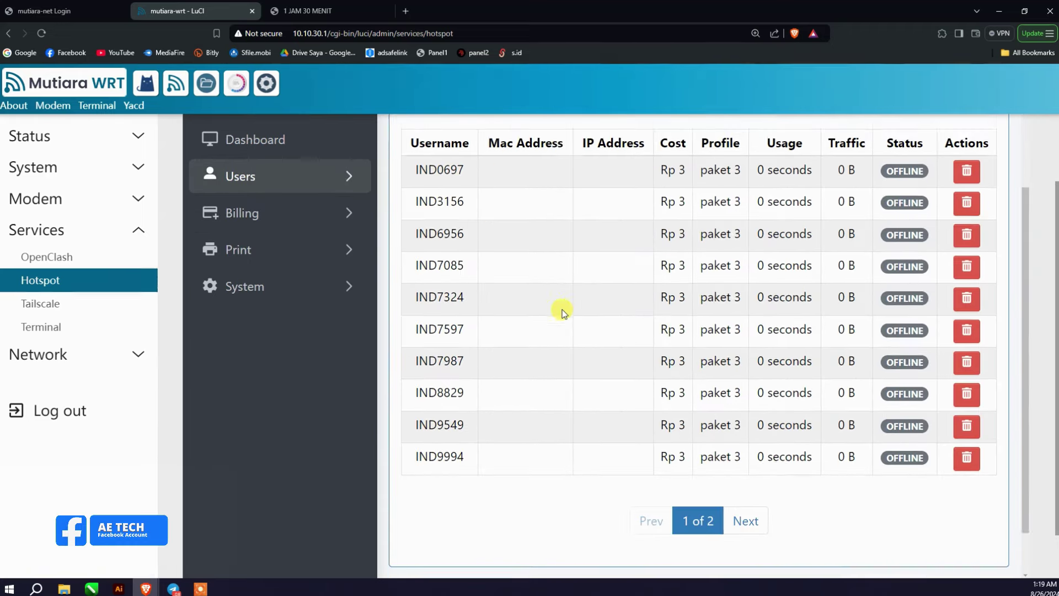
{"action": "scroll", "coordinate": [870, 353], "scroll_direction": "down", "scroll_amount": 6}
{"action": "scroll", "coordinate": [882, 320], "scroll_direction": "up", "scroll_amount": 6}
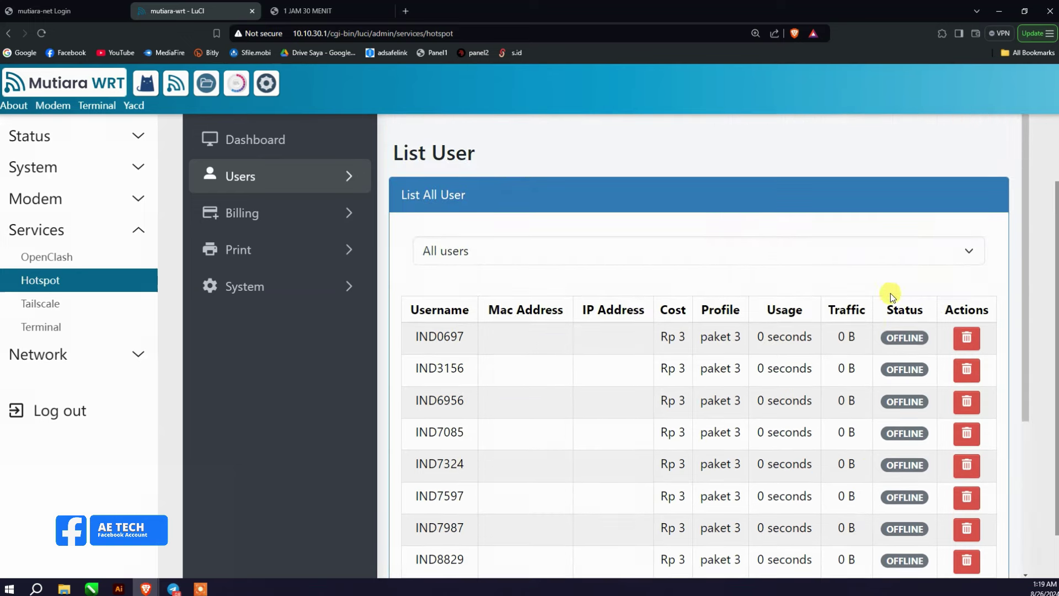
Step: Filter the user list by status: Expired, Offline, Online, then back to Offline
{"action": "left_click", "coordinate": [936, 246]}
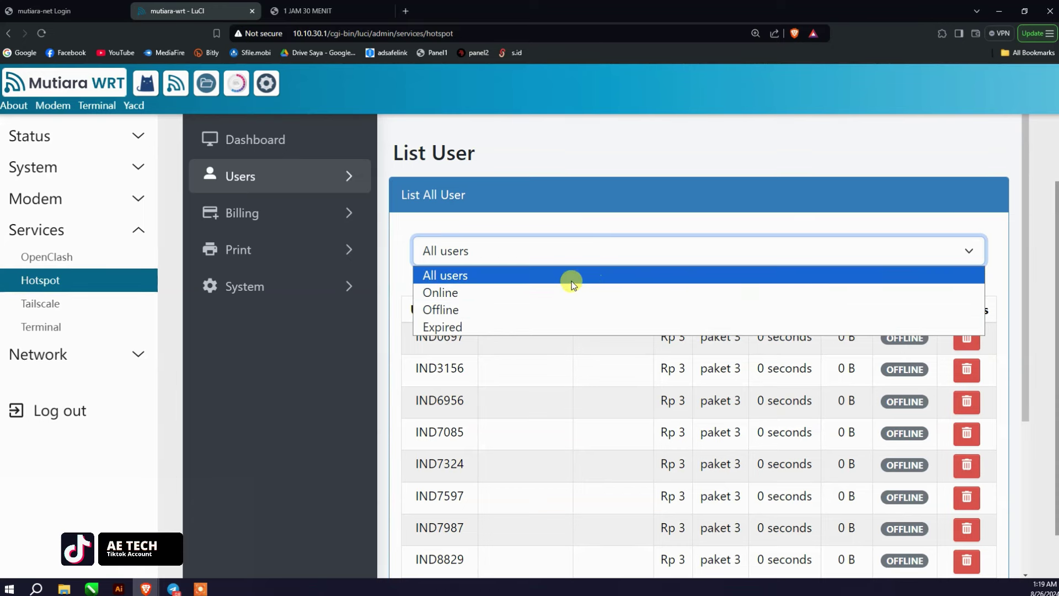
{"action": "left_click", "coordinate": [574, 326]}
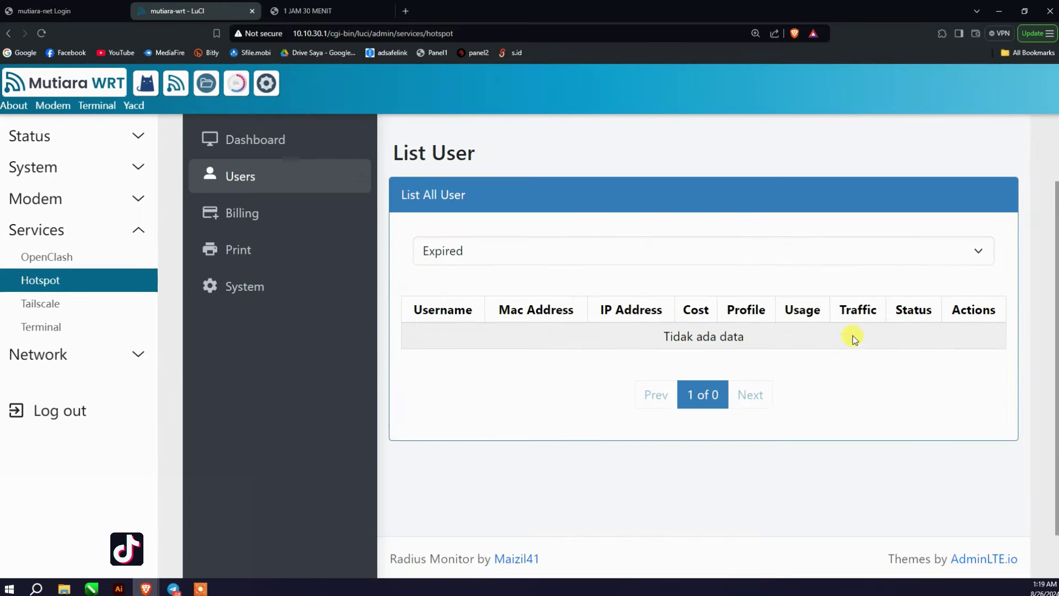
{"action": "left_click", "coordinate": [943, 250]}
{"action": "left_click", "coordinate": [720, 304]}
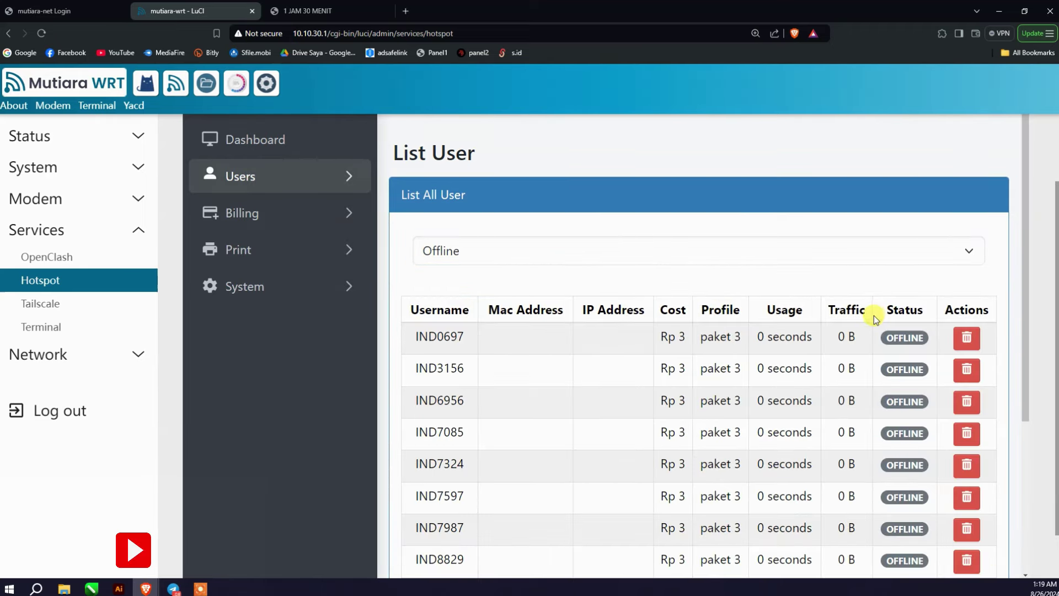
{"action": "scroll", "coordinate": [874, 314], "scroll_direction": "down", "scroll_amount": 4}
{"action": "scroll", "coordinate": [875, 315], "scroll_direction": "up", "scroll_amount": 4}
{"action": "left_click", "coordinate": [923, 254]}
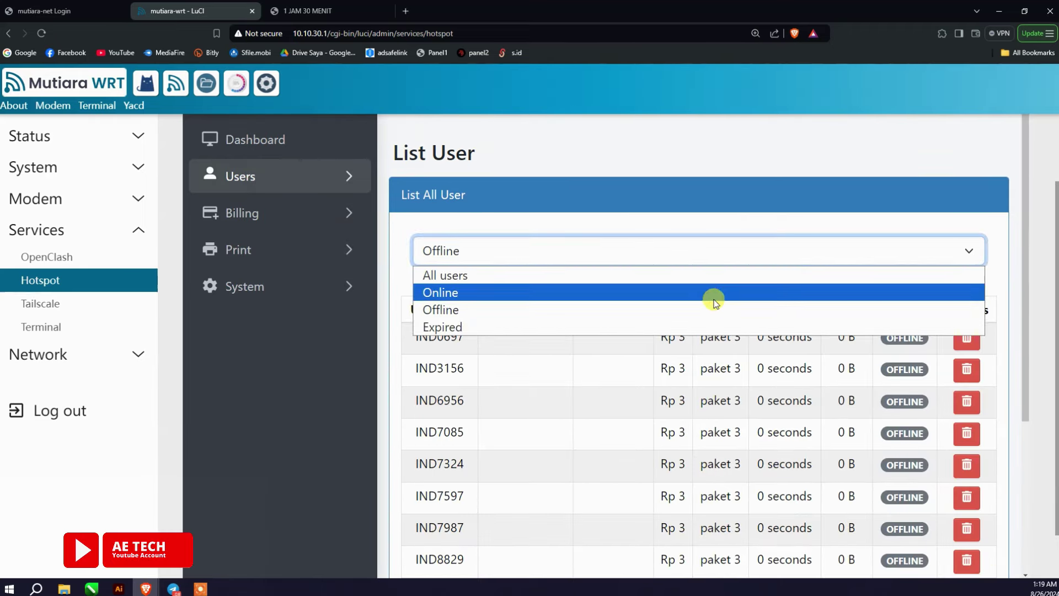
{"action": "left_click", "coordinate": [701, 301]}
{"action": "left_click", "coordinate": [803, 246]}
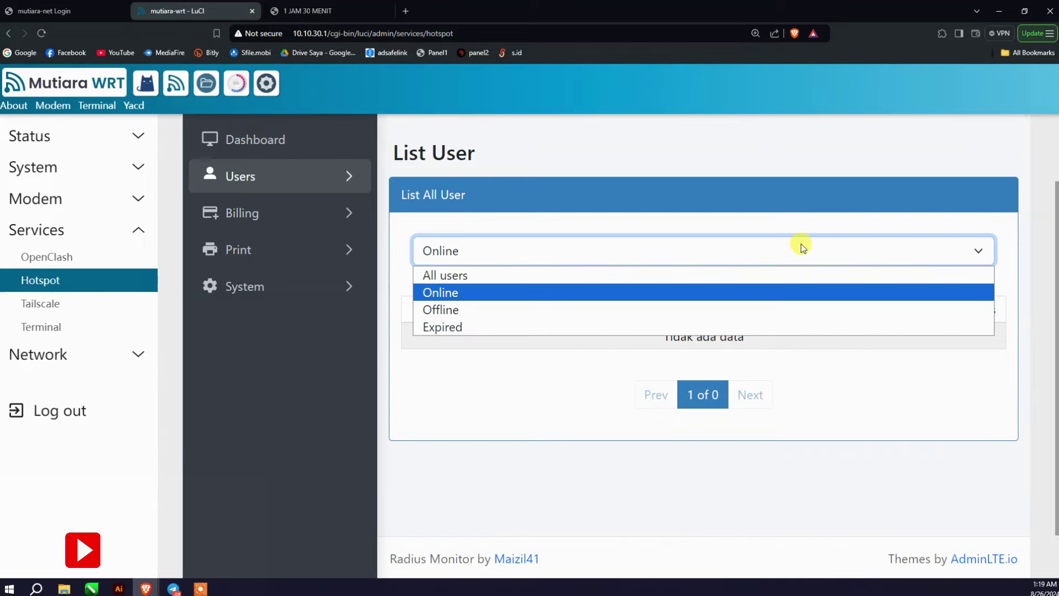
{"action": "left_click", "coordinate": [725, 311]}
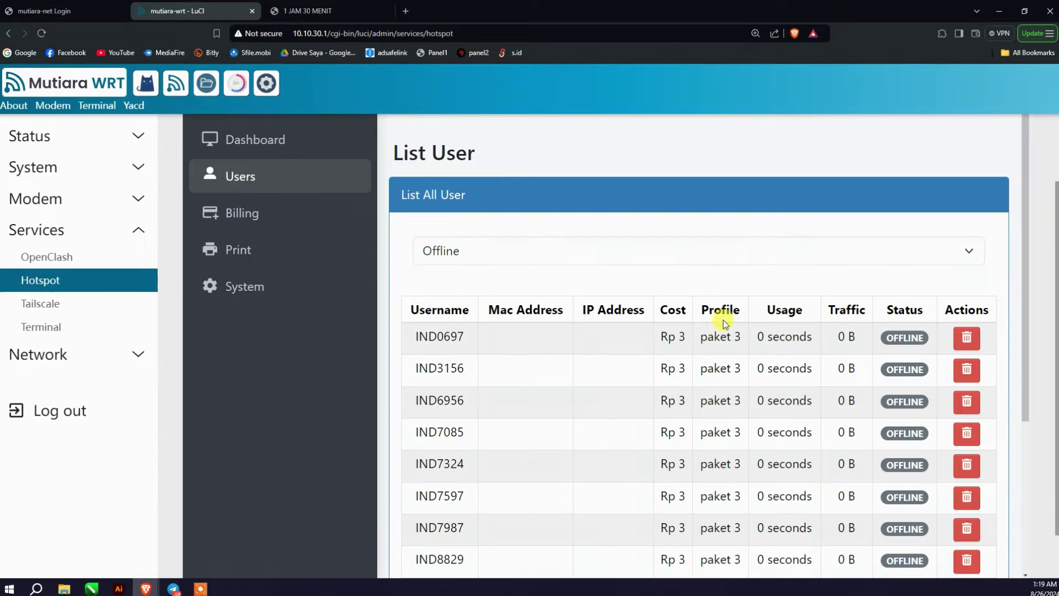
Step: Page to the second page of offline users, then go to the hotspot login status tab
{"action": "scroll", "coordinate": [709, 391], "scroll_direction": "down", "scroll_amount": 4}
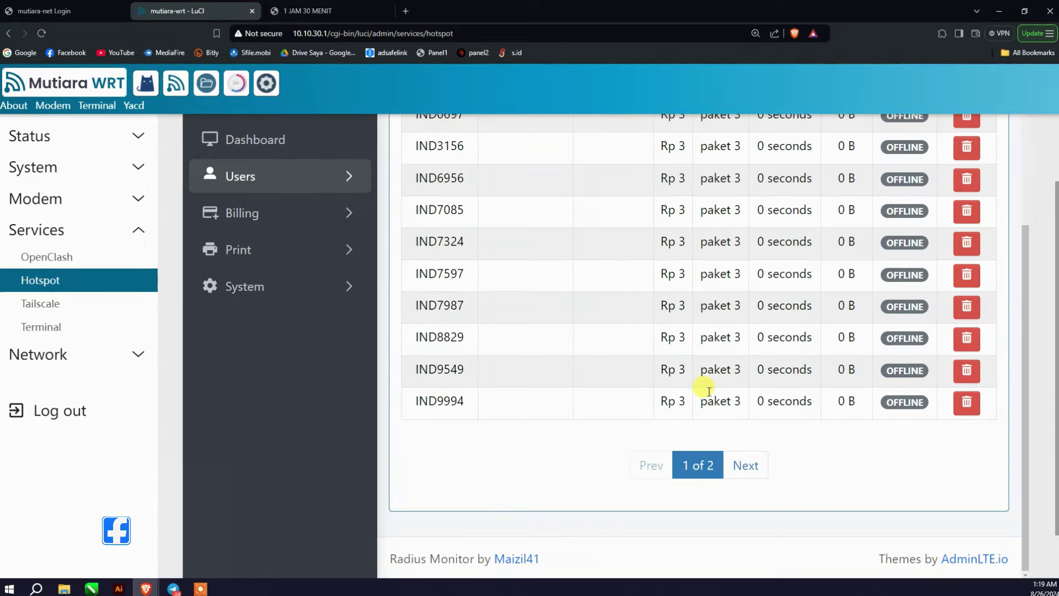
{"action": "left_click", "coordinate": [744, 466]}
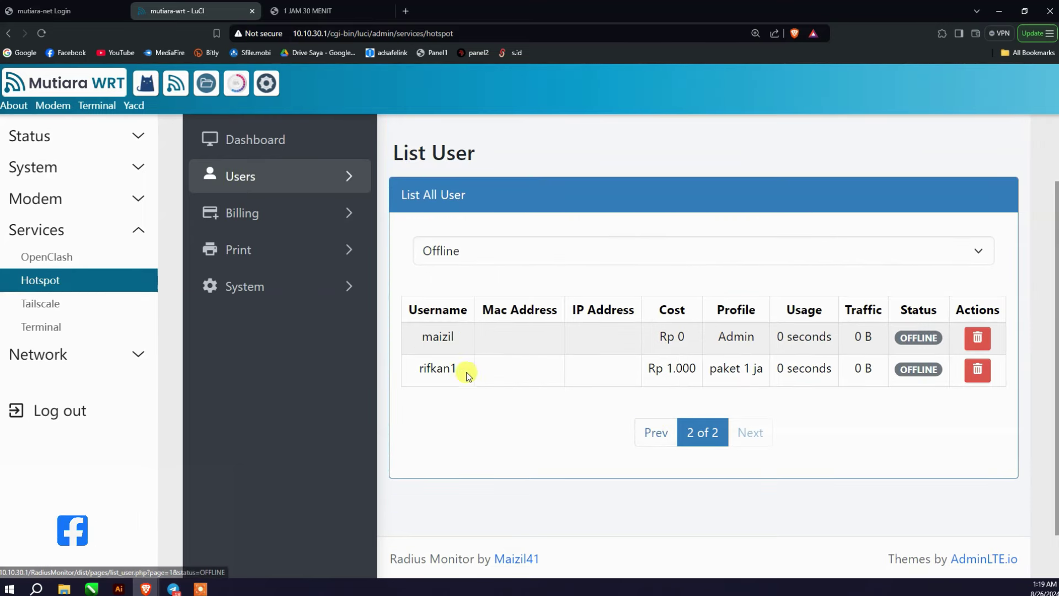
{"action": "left_click", "coordinate": [330, 13]}
{"action": "left_click", "coordinate": [80, 12]}
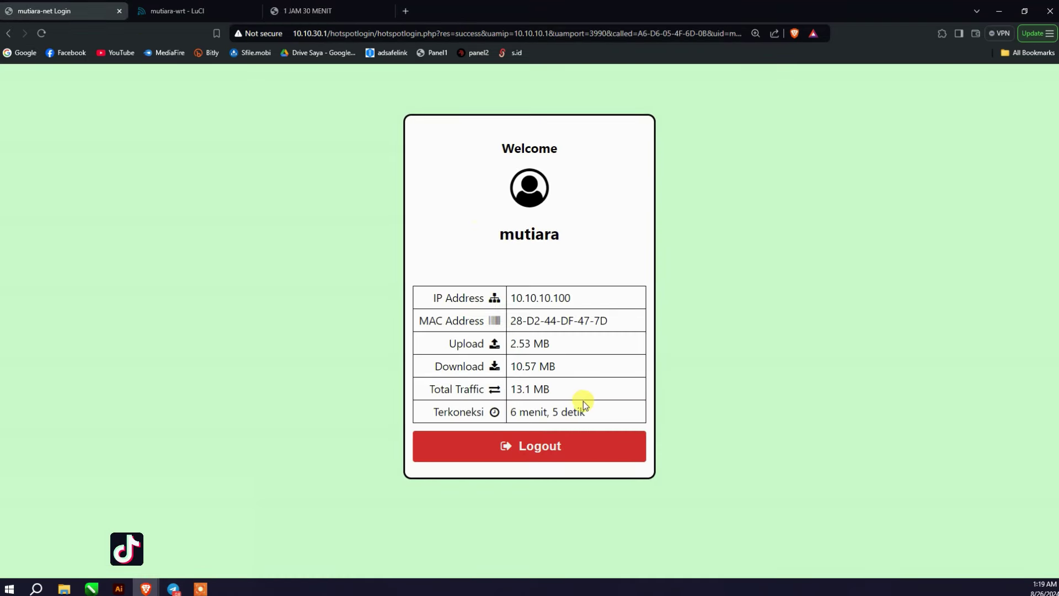
Step: Log the current hotspot user out and sign in with the test voucher code
{"action": "left_click", "coordinate": [585, 446]}
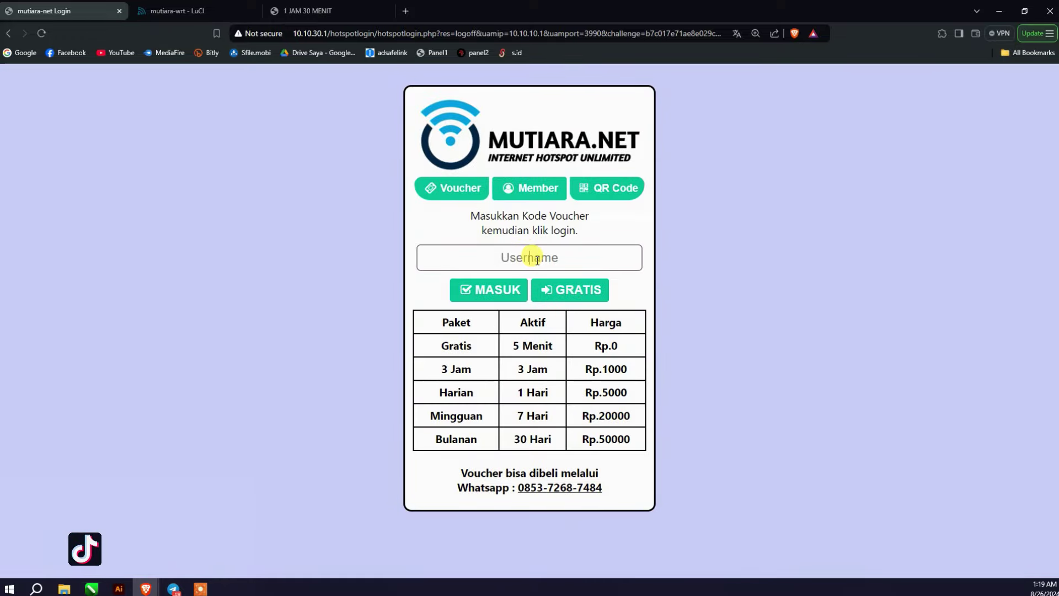
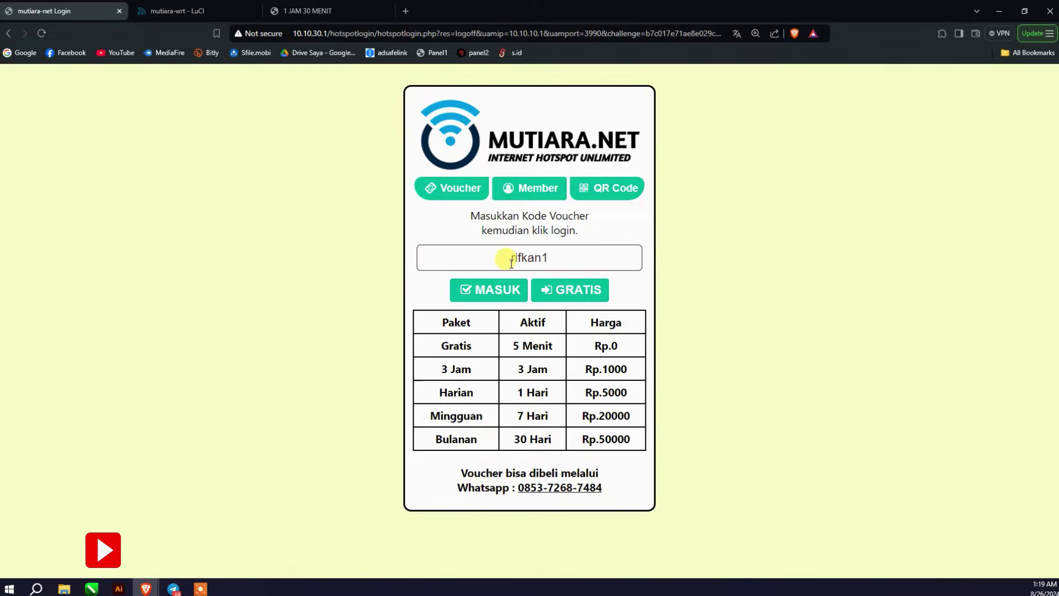
{"action": "left_click", "coordinate": [506, 287]}
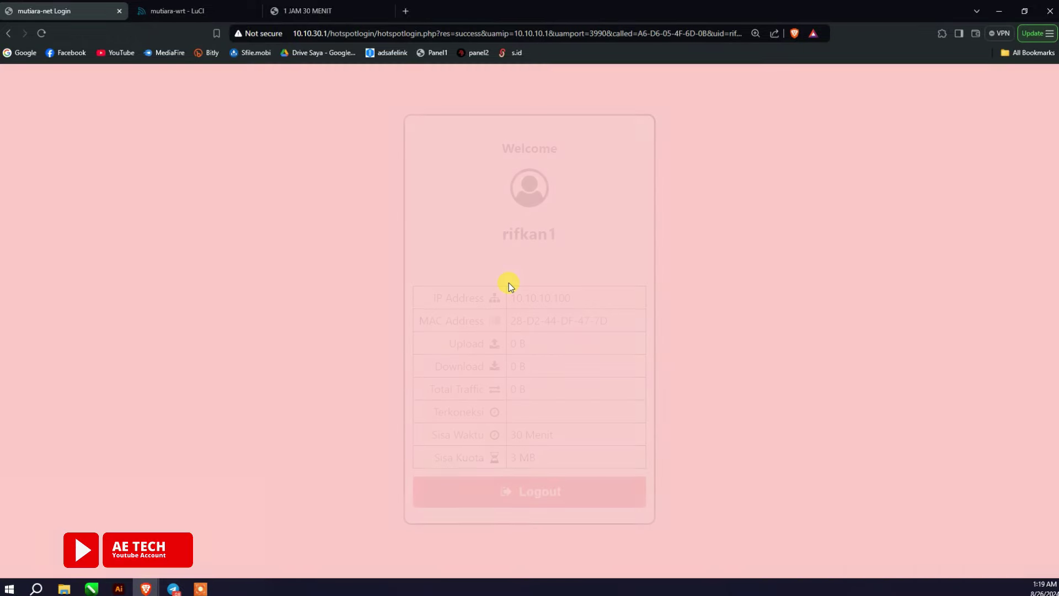
Step: Confirm the test voucher shows Online on page two of Radius Monitor's All User list
{"action": "left_click", "coordinate": [220, 10]}
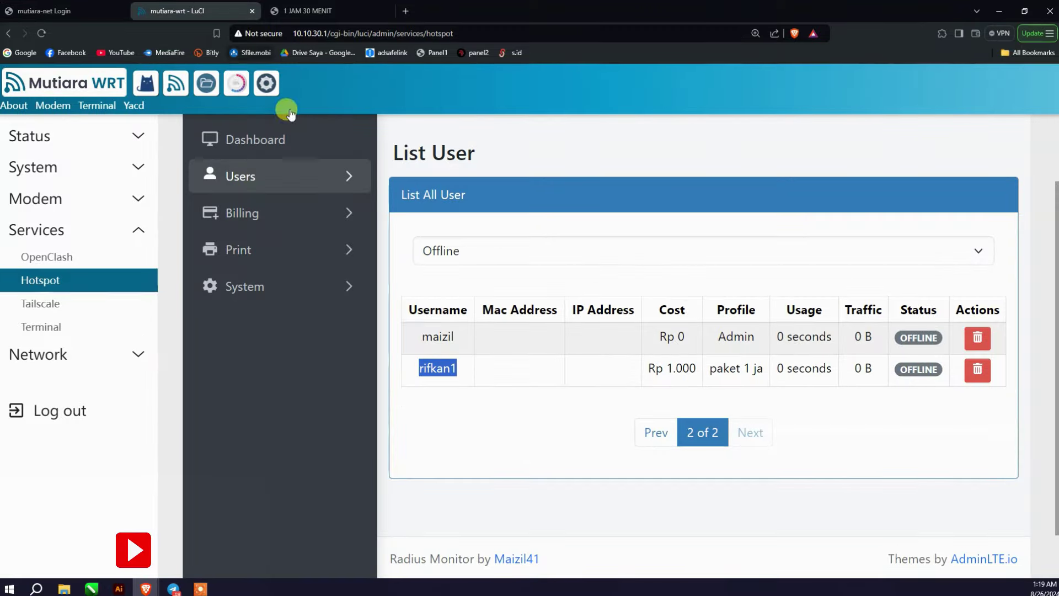
{"action": "left_click", "coordinate": [247, 131]}
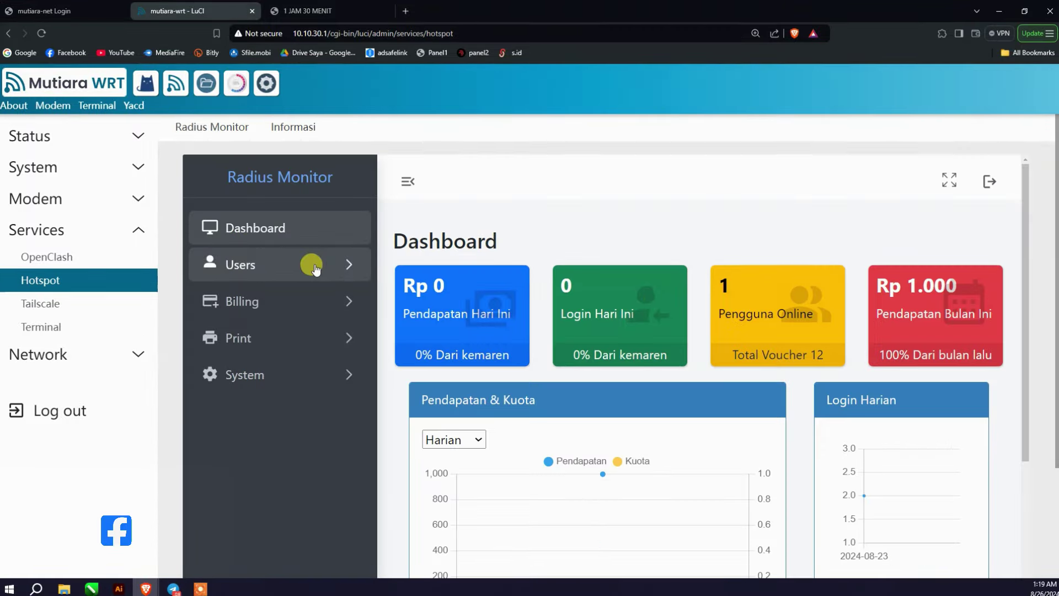
{"action": "left_click", "coordinate": [313, 267]}
{"action": "left_click", "coordinate": [289, 302]}
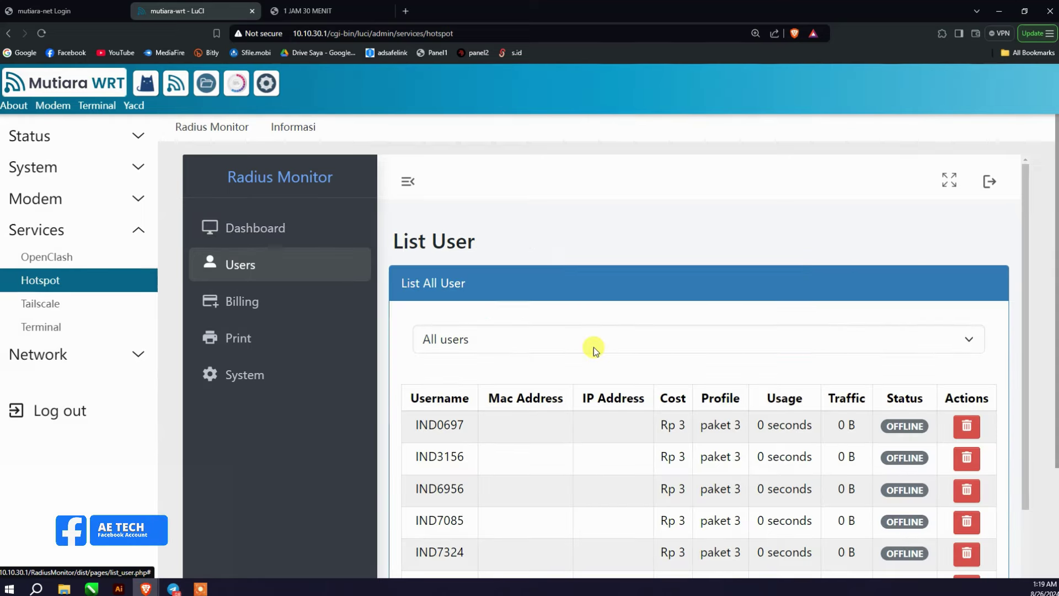
{"action": "scroll", "coordinate": [788, 386], "scroll_direction": "down", "scroll_amount": 5}
{"action": "left_click", "coordinate": [747, 499]}
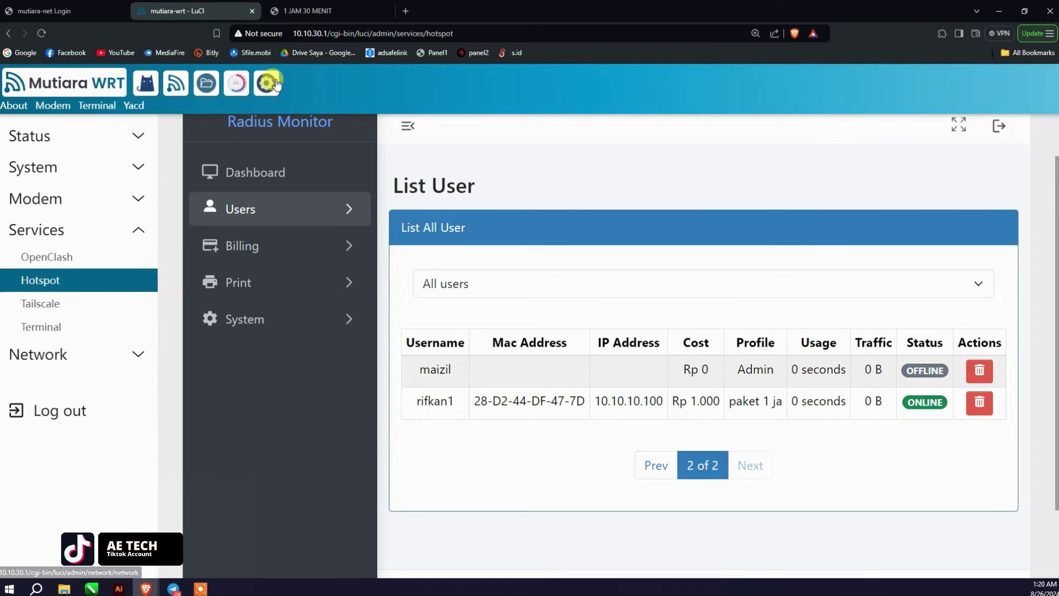
{"action": "left_click", "coordinate": [304, 11]}
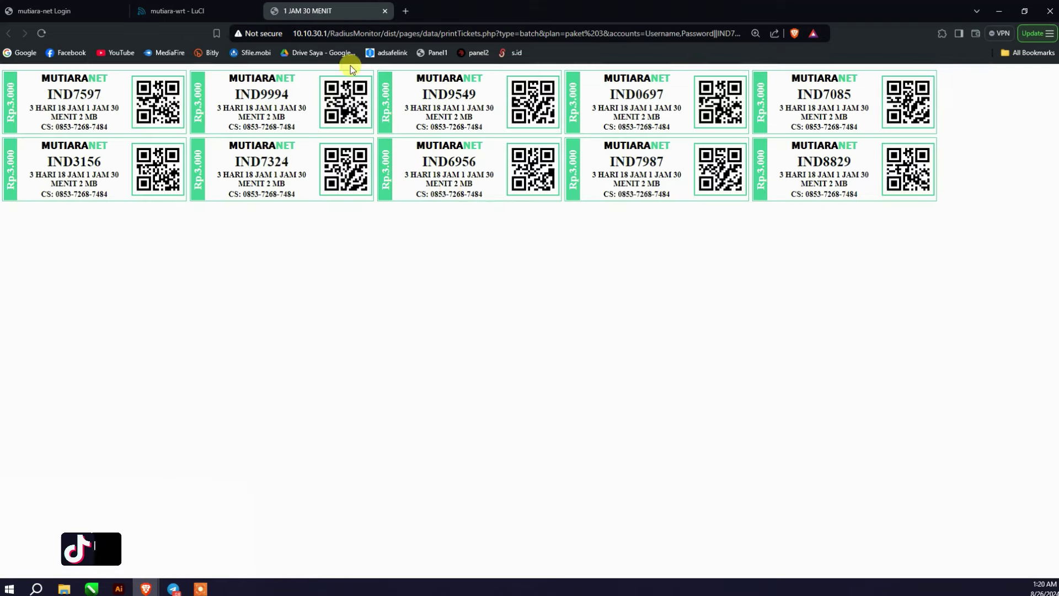
Step: Log the voucher user out, attempt a trial login, and return to the hotspot login page
{"action": "left_click", "coordinate": [105, 11]}
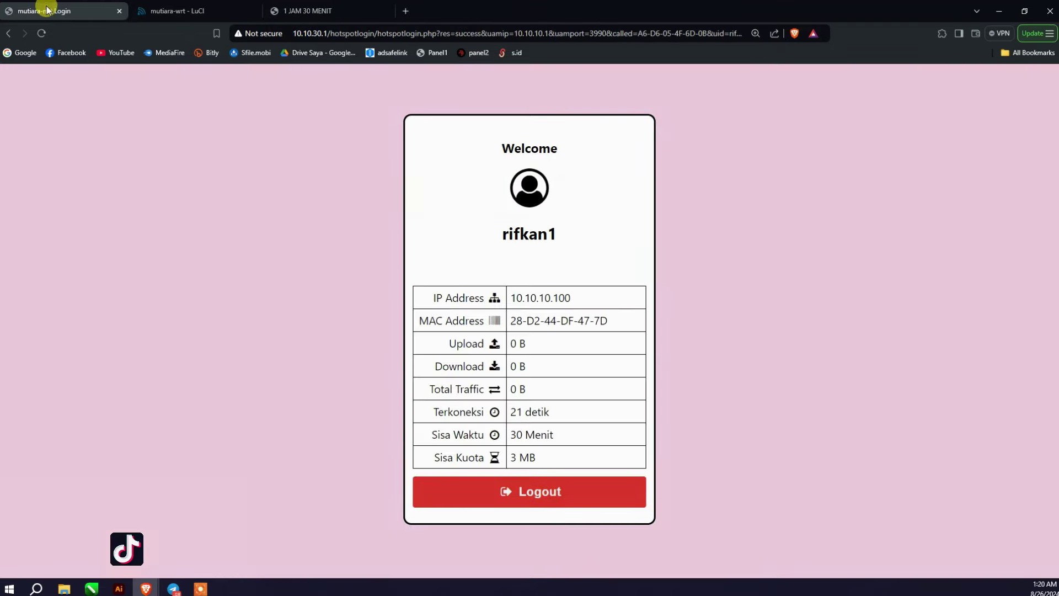
{"action": "left_click", "coordinate": [585, 490]}
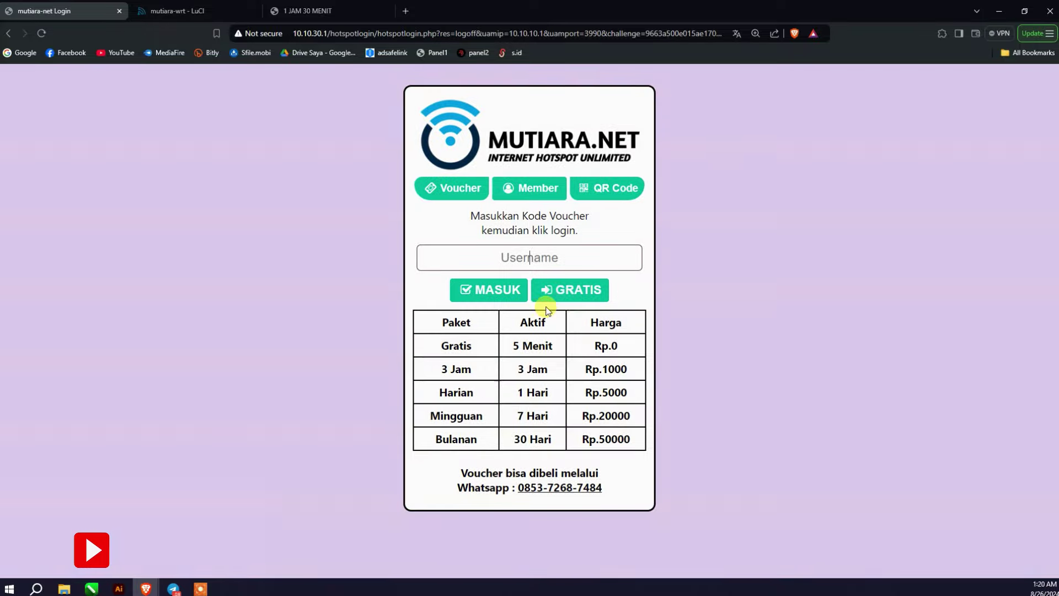
{"action": "left_click", "coordinate": [546, 288]}
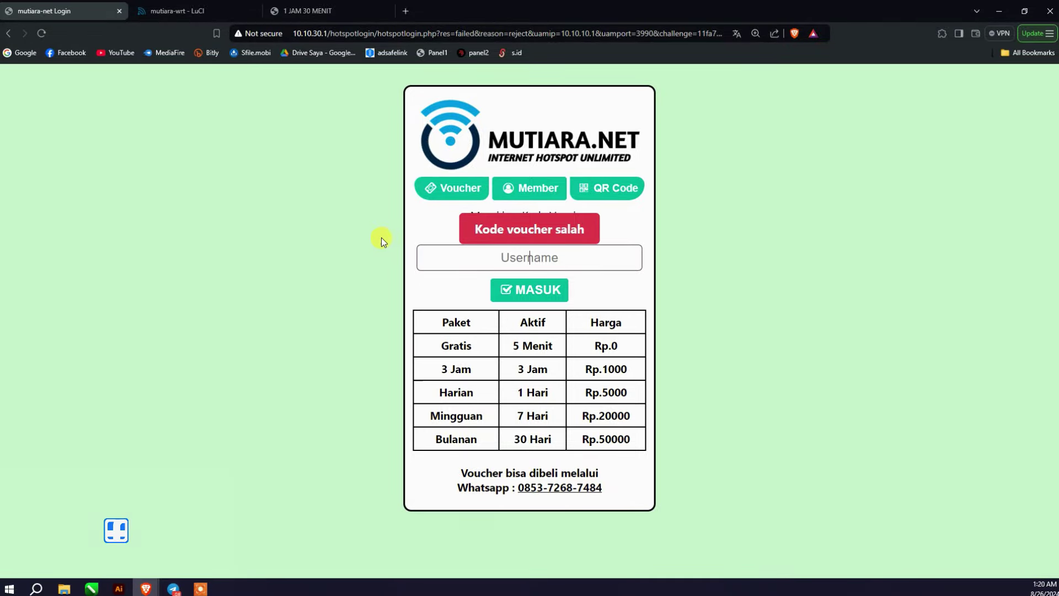
{"action": "left_click", "coordinate": [458, 197]}
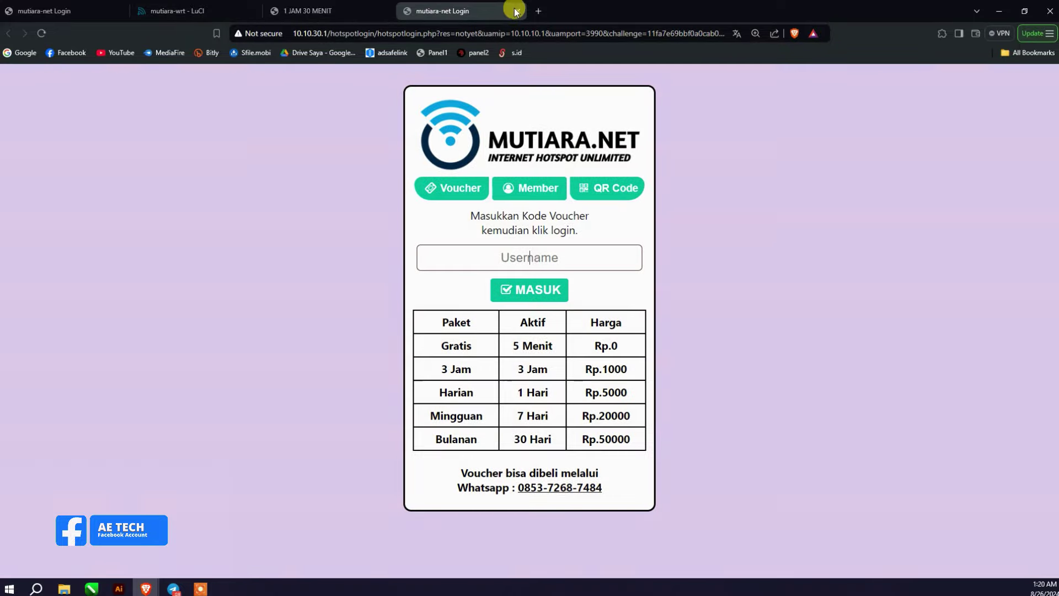
{"action": "left_click", "coordinate": [517, 11]}
{"action": "left_click", "coordinate": [111, 11]}
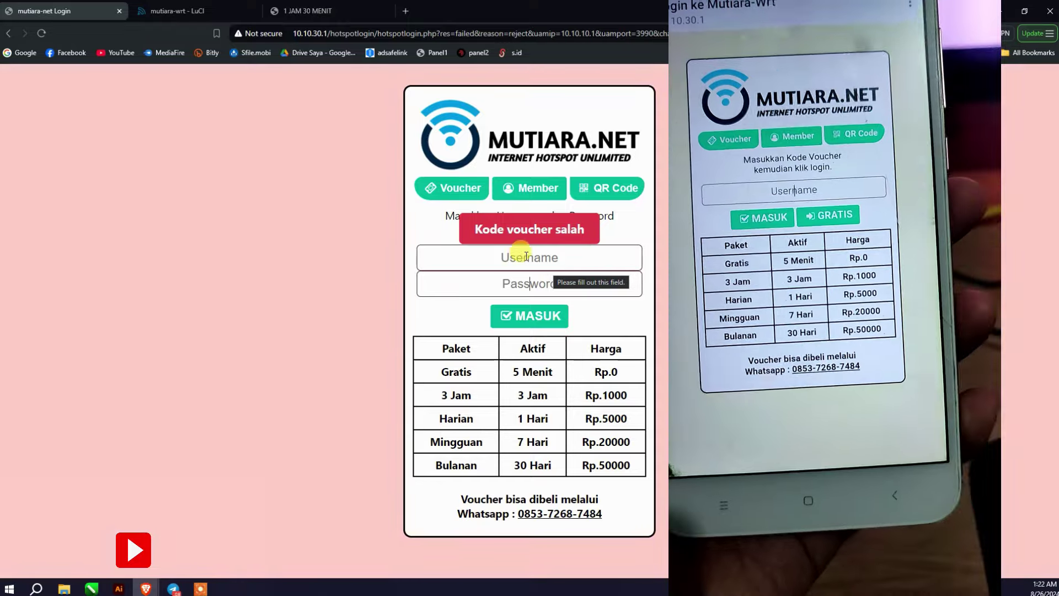
Step: Review the Radius Monitor List User table of IND vouchers in the LuCI tab
{"action": "left_click", "coordinate": [212, 11]}
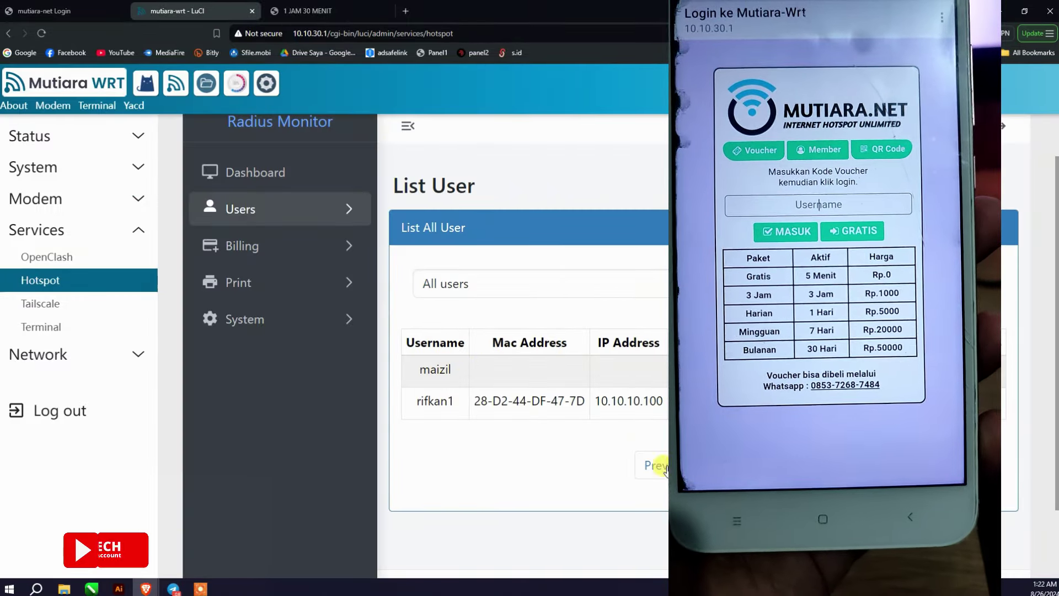
{"action": "scroll", "coordinate": [607, 422], "scroll_direction": "down", "scroll_amount": 4}
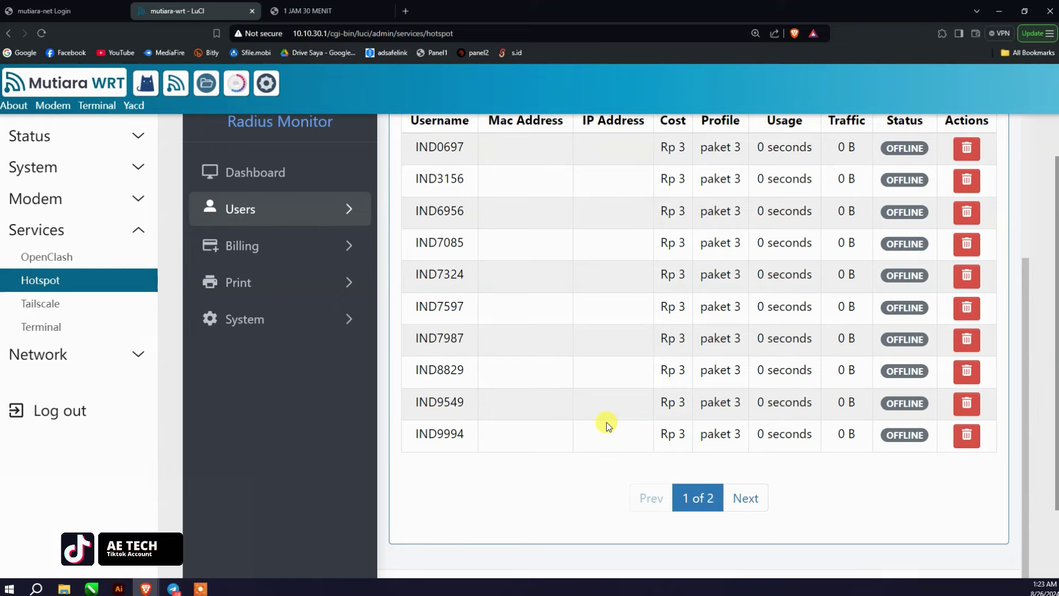
Step: Scan the IND voucher list, then go to the Radius Monitor dashboard
{"action": "scroll", "coordinate": [606, 423], "scroll_direction": "up", "scroll_amount": 5}
{"action": "scroll", "coordinate": [709, 454], "scroll_direction": "down", "scroll_amount": 5}
{"action": "scroll", "coordinate": [692, 347], "scroll_direction": "up", "scroll_amount": 7}
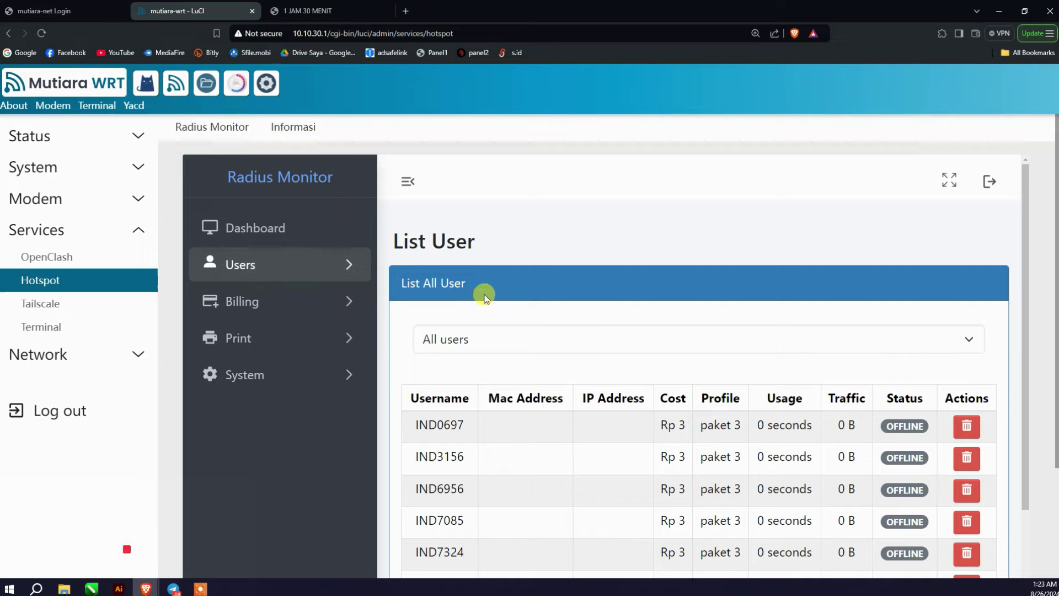
{"action": "scroll", "coordinate": [591, 350], "scroll_direction": "down", "scroll_amount": 5}
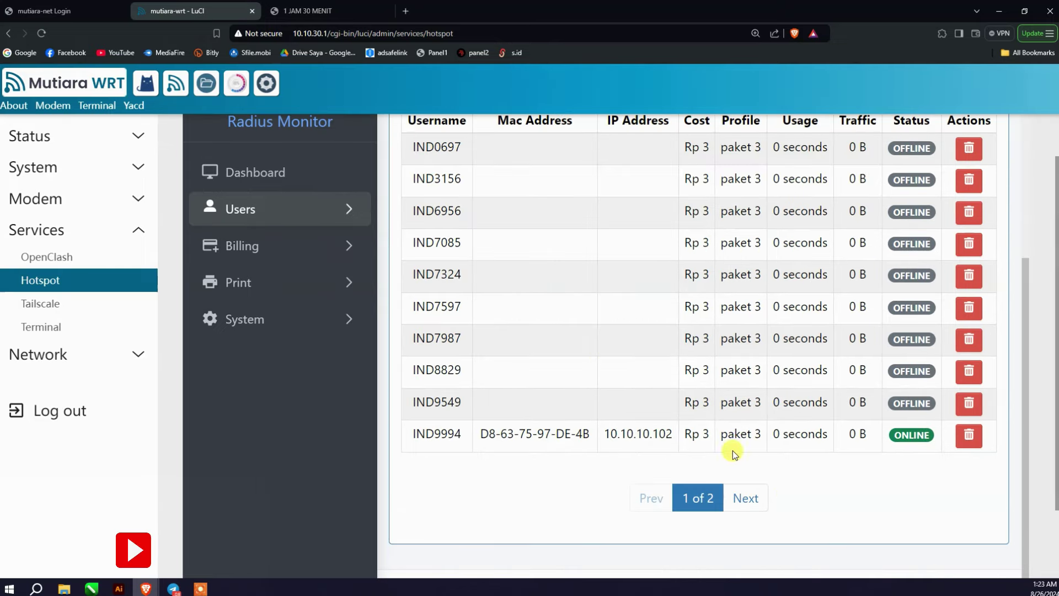
{"action": "scroll", "coordinate": [469, 319], "scroll_direction": "up", "scroll_amount": 4}
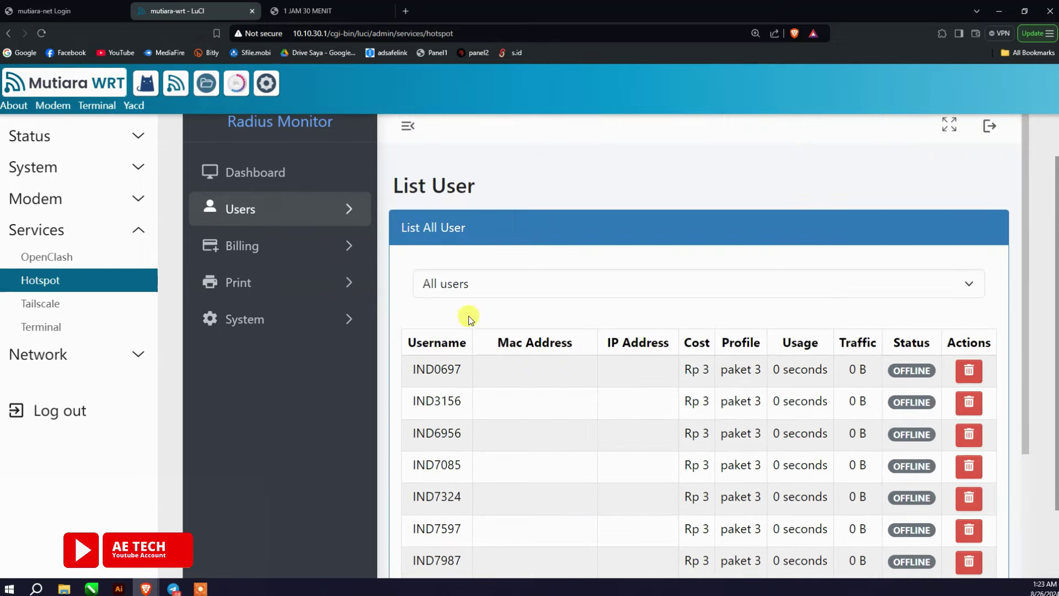
{"action": "left_click", "coordinate": [287, 174]}
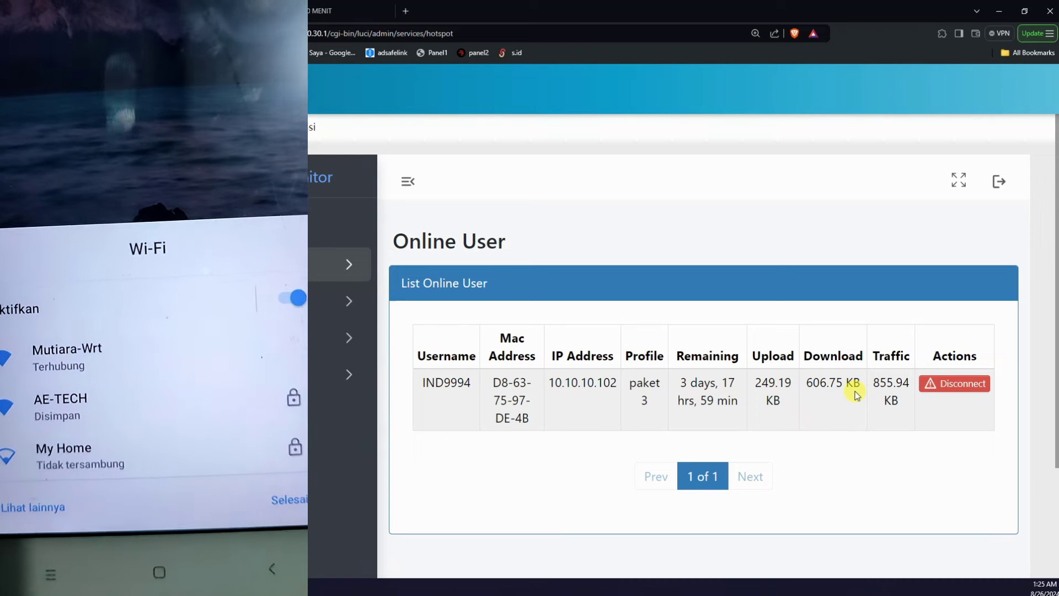
{"action": "left_click", "coordinate": [965, 392]}
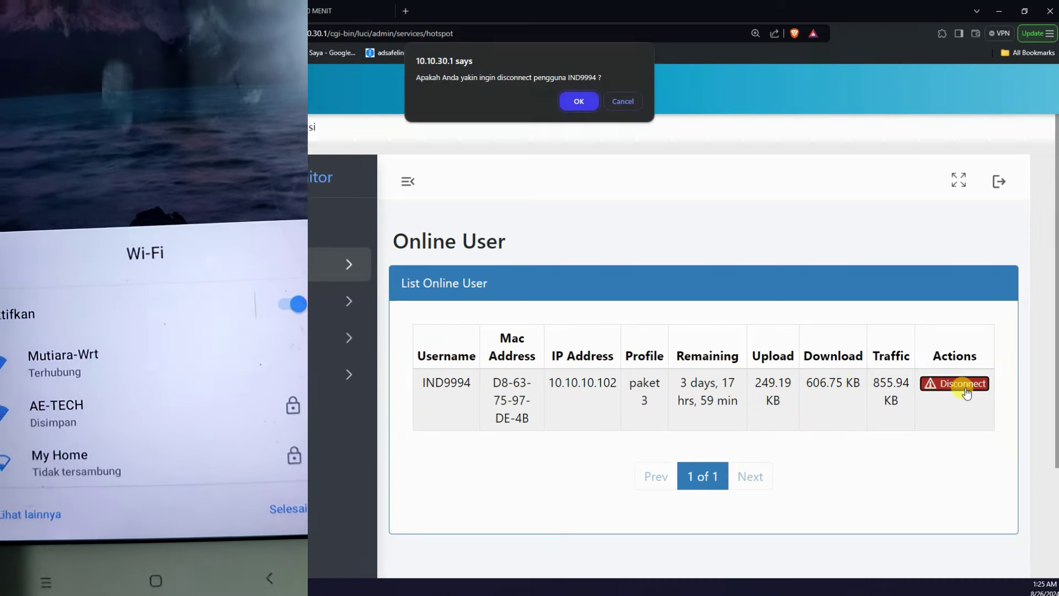
{"action": "left_click", "coordinate": [583, 101]}
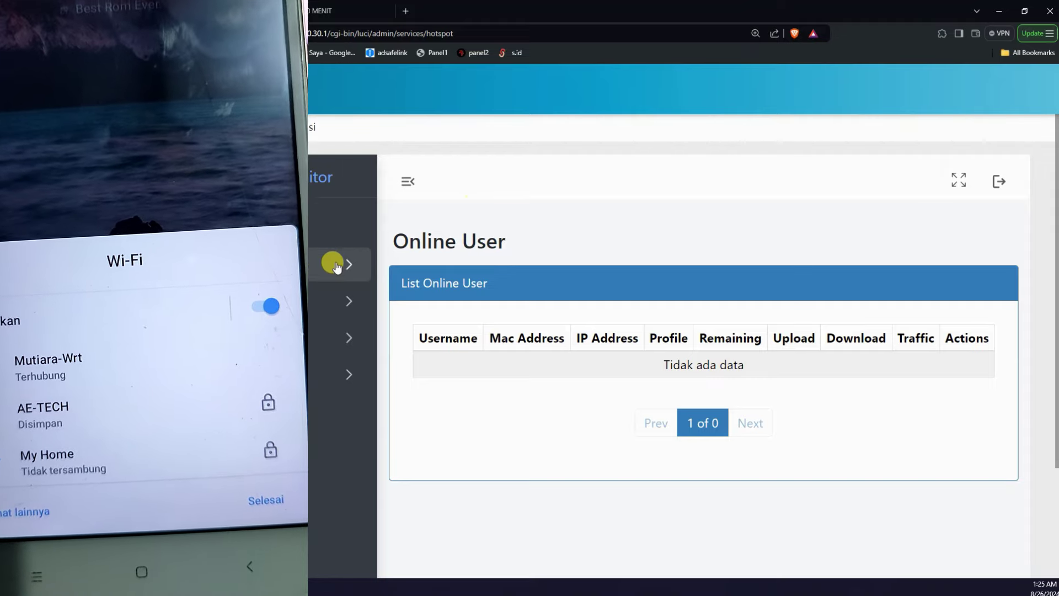
{"action": "left_click", "coordinate": [320, 276]}
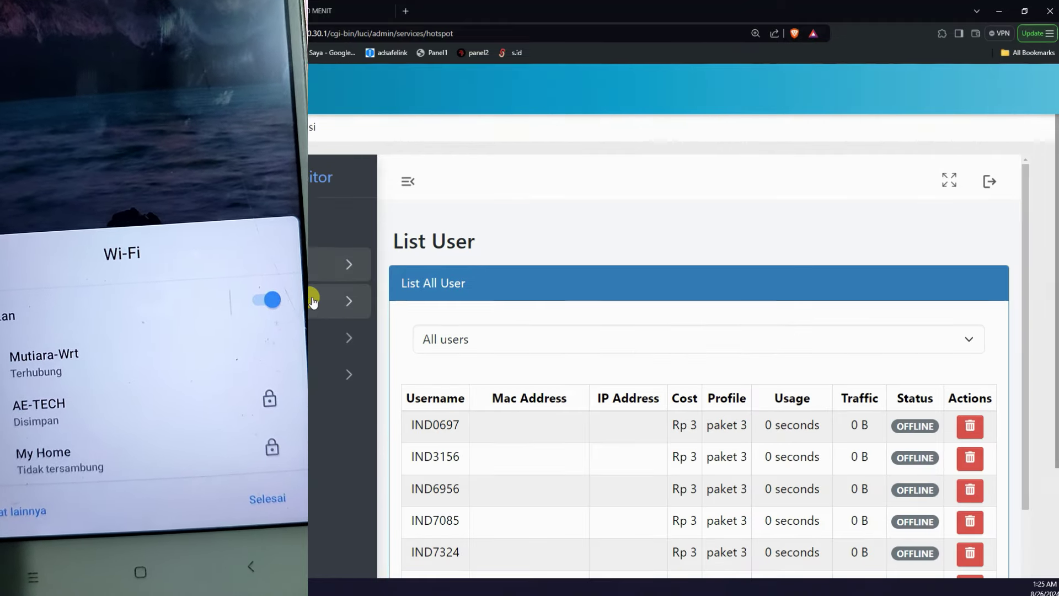
{"action": "scroll", "coordinate": [596, 378], "scroll_direction": "down", "scroll_amount": 5}
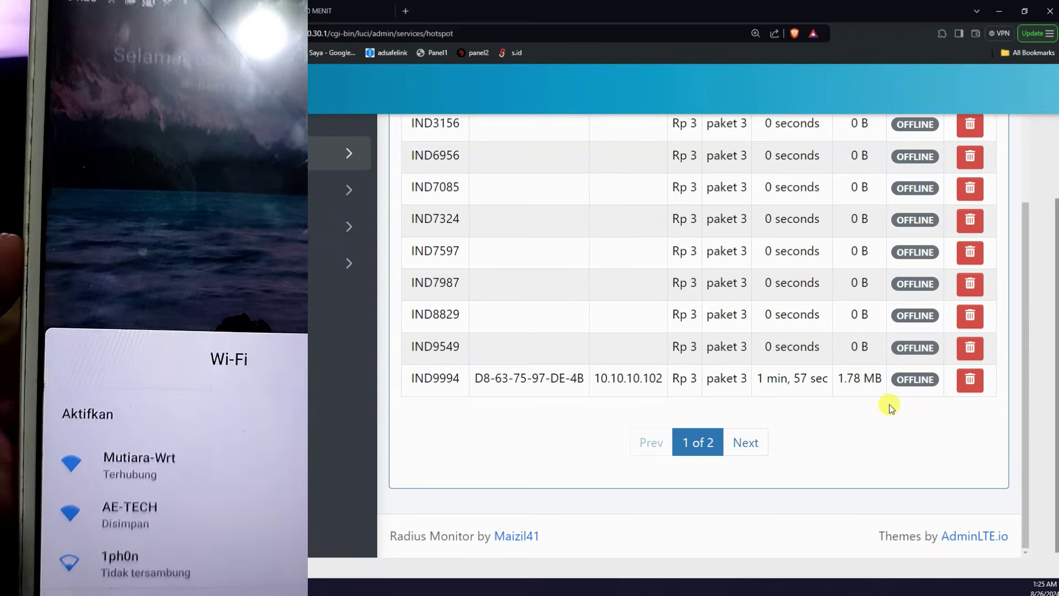
{"action": "scroll", "coordinate": [759, 366], "scroll_direction": "up", "scroll_amount": 4}
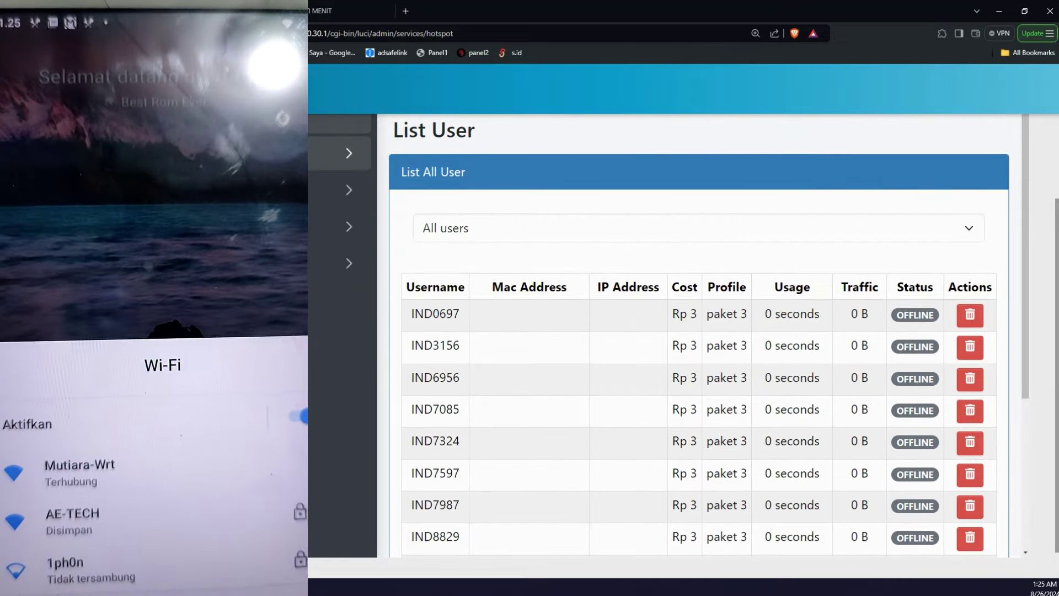
{"action": "left_click", "coordinate": [305, 226]}
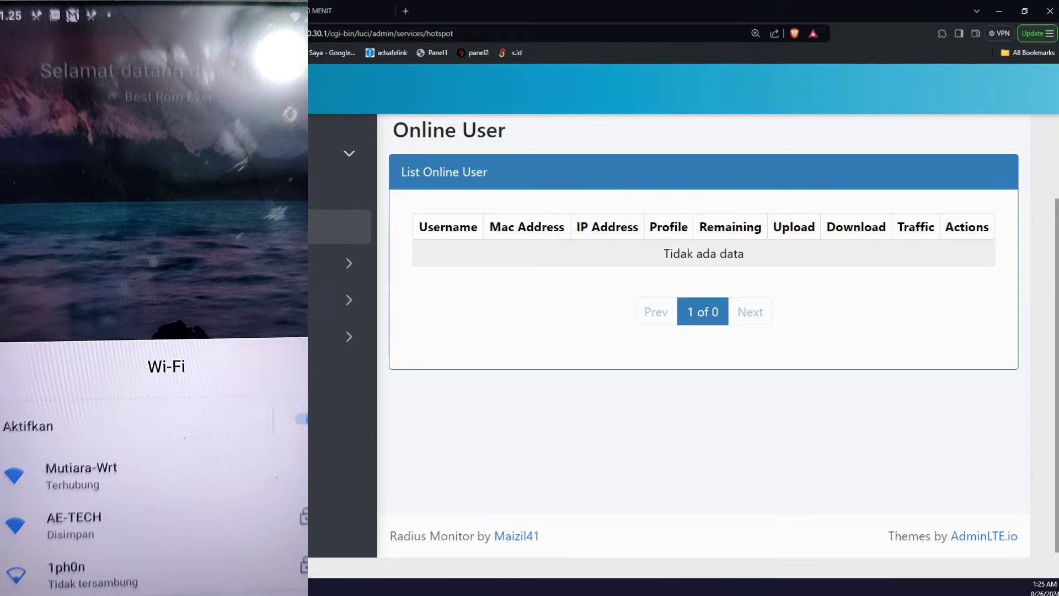
{"action": "left_click", "coordinate": [372, 248]}
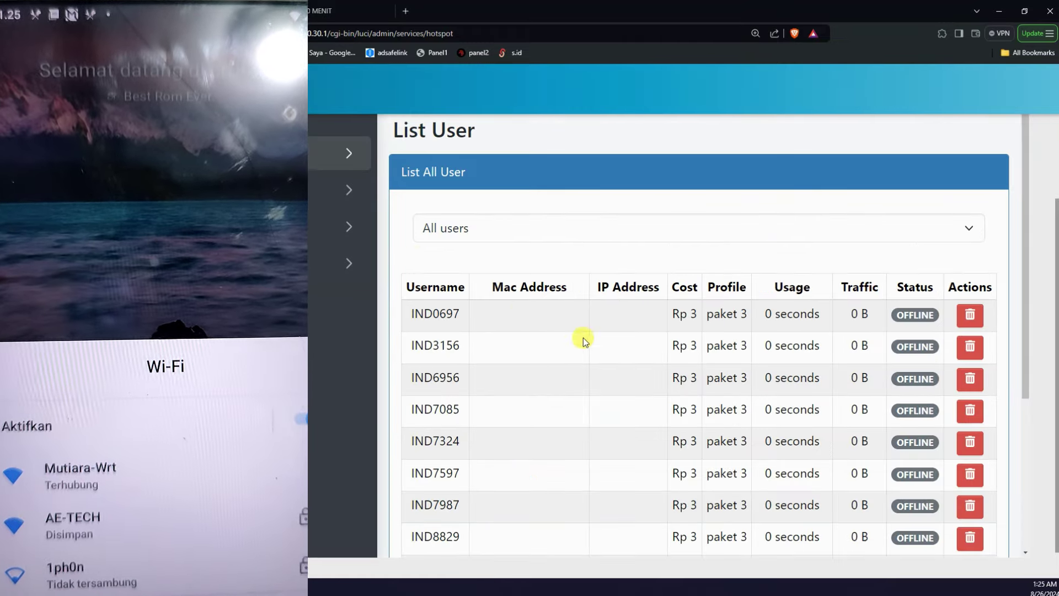
{"action": "scroll", "coordinate": [584, 338], "scroll_direction": "down", "scroll_amount": 4}
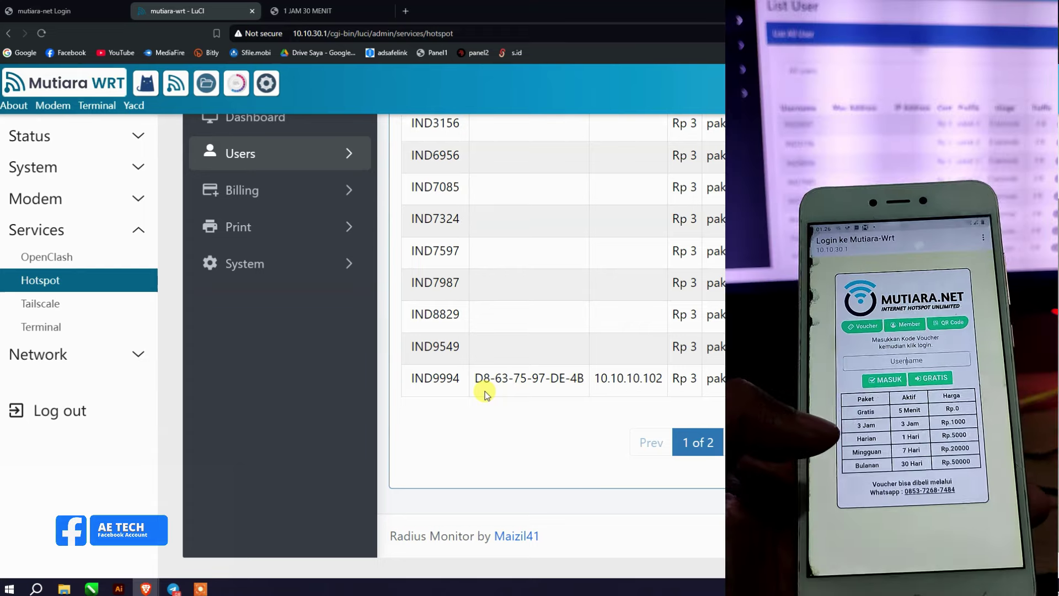
Step: Reveal the Print menu's User and Batch voucher printing options in Radius Monitor
{"action": "scroll", "coordinate": [433, 367], "scroll_direction": "up", "scroll_amount": 4}
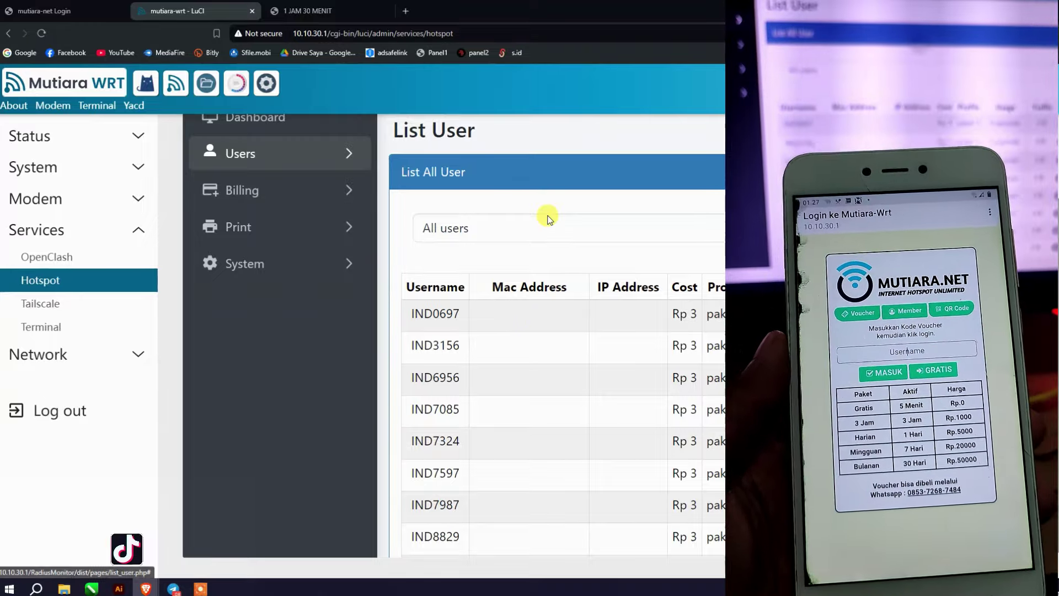
{"action": "scroll", "coordinate": [415, 262], "scroll_direction": "up", "scroll_amount": 2}
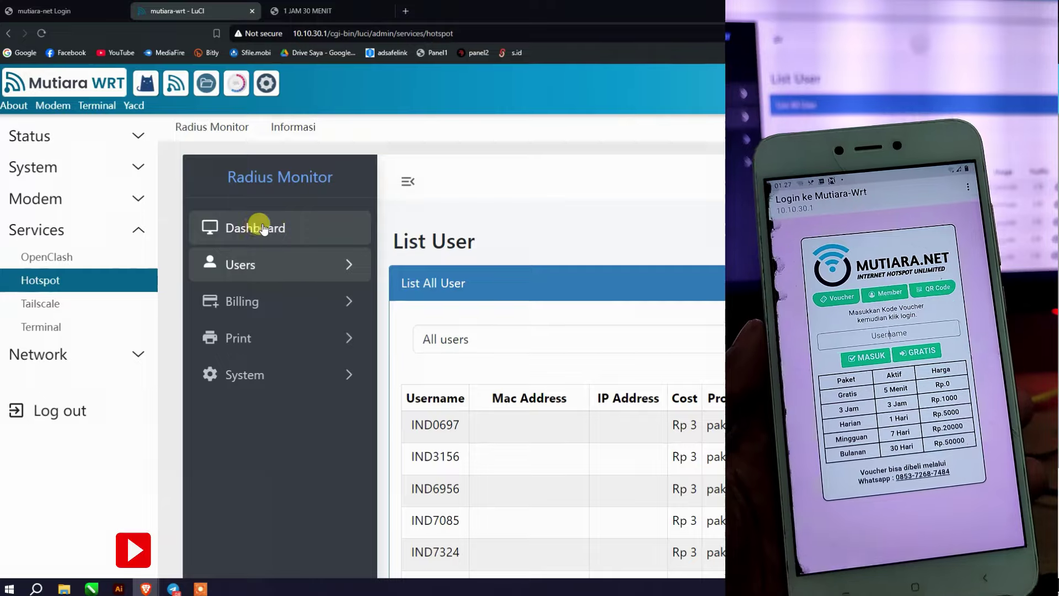
{"action": "scroll", "coordinate": [595, 362], "scroll_direction": "down", "scroll_amount": 3}
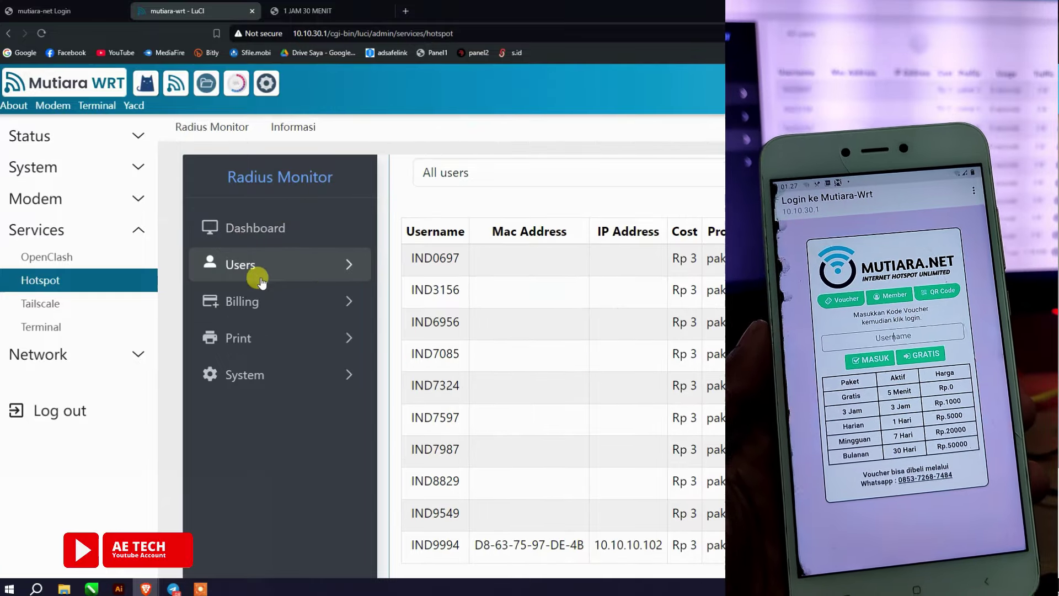
{"action": "left_click", "coordinate": [275, 339]}
{"action": "left_click", "coordinate": [266, 380]}
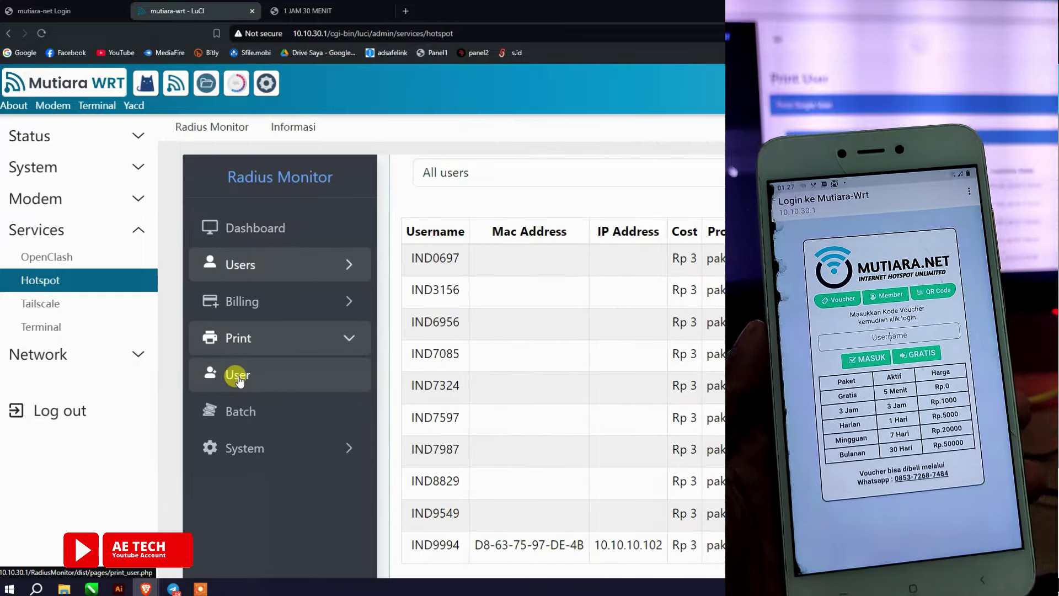
{"action": "scroll", "coordinate": [510, 423], "scroll_direction": "down", "scroll_amount": 4}
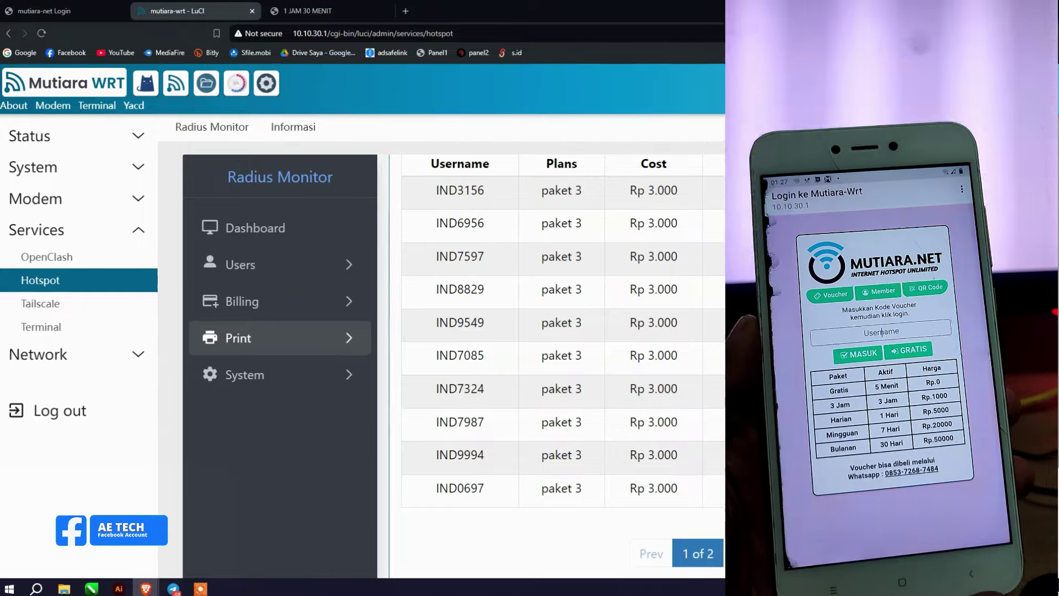
{"action": "left_click", "coordinate": [414, 235]}
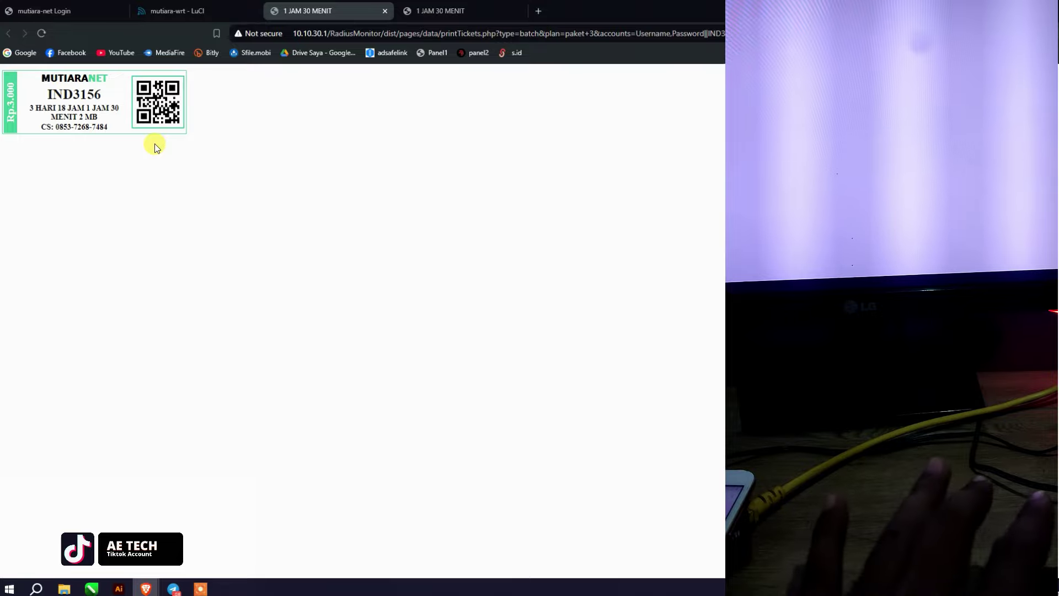
{"action": "scroll", "coordinate": [155, 143], "scroll_direction": "up", "scroll_amount": 9}
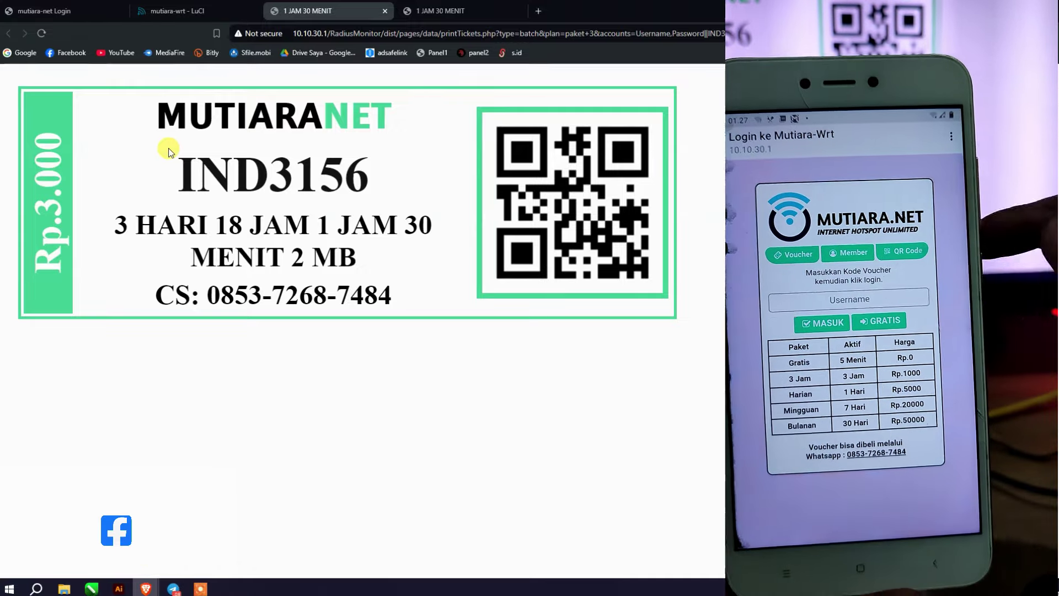
{"action": "key", "text": "ctrl+Tab"}
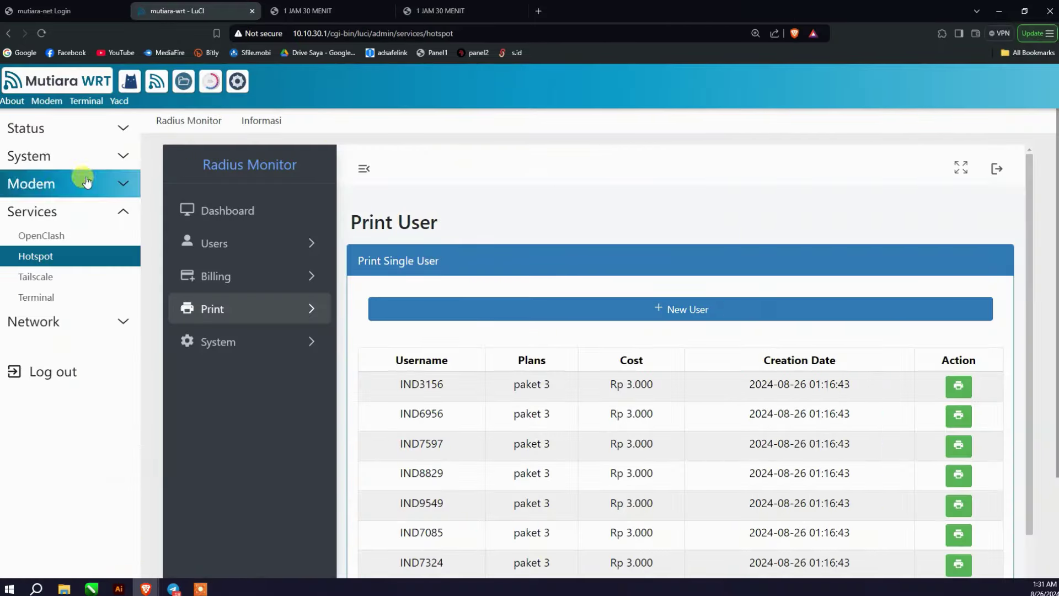
Step: View Status > Overview for connection, model, firmware, memory and storage details
{"action": "left_click", "coordinate": [33, 129]}
{"action": "left_click", "coordinate": [39, 152]}
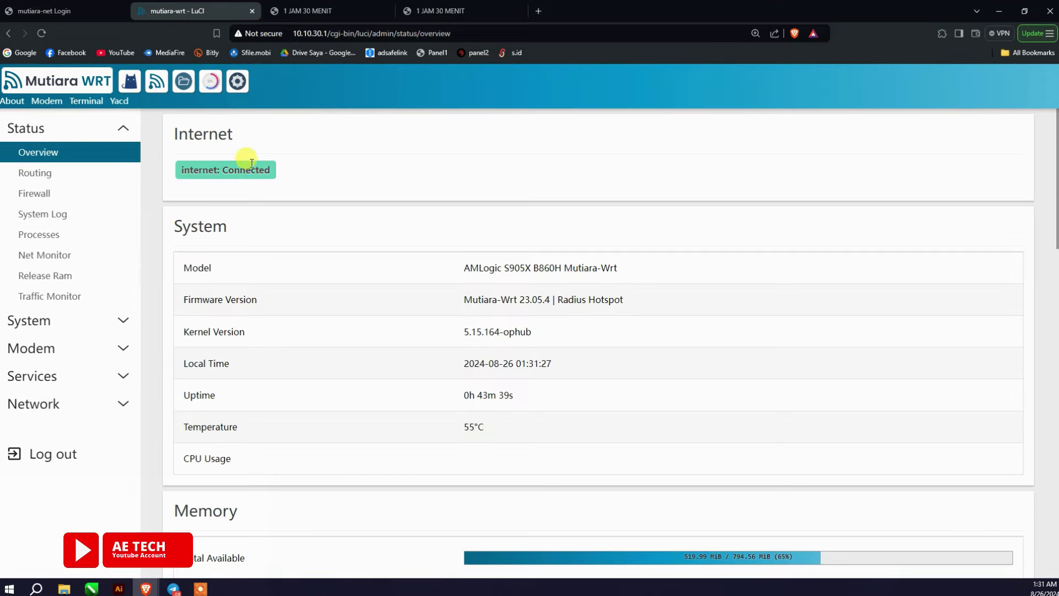
{"action": "scroll", "coordinate": [487, 194], "scroll_direction": "down", "scroll_amount": 5}
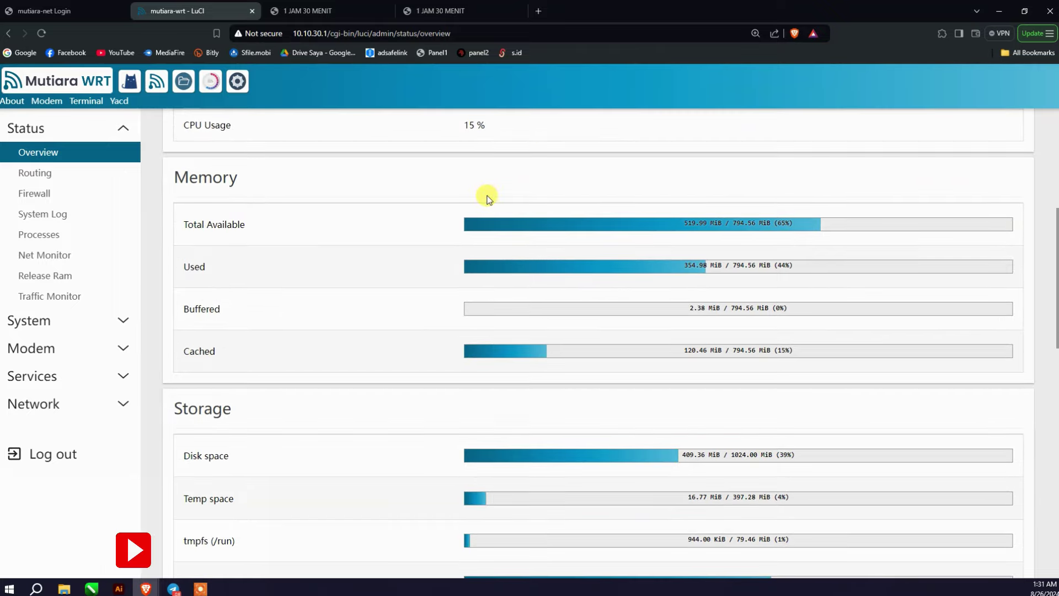
{"action": "scroll", "coordinate": [487, 198], "scroll_direction": "up", "scroll_amount": 5}
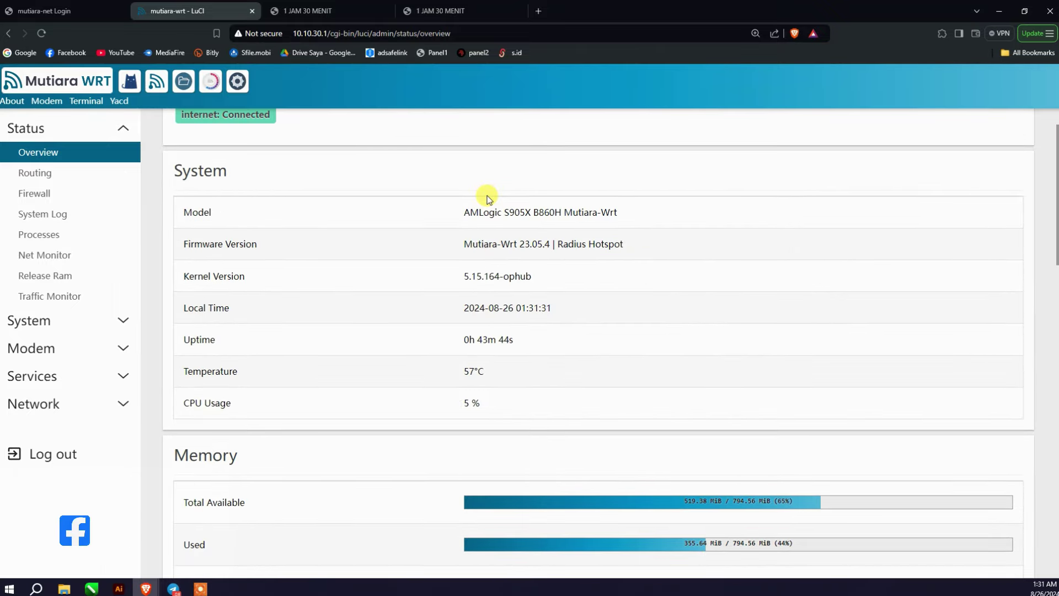
{"action": "scroll", "coordinate": [487, 197], "scroll_direction": "up", "scroll_amount": 1}
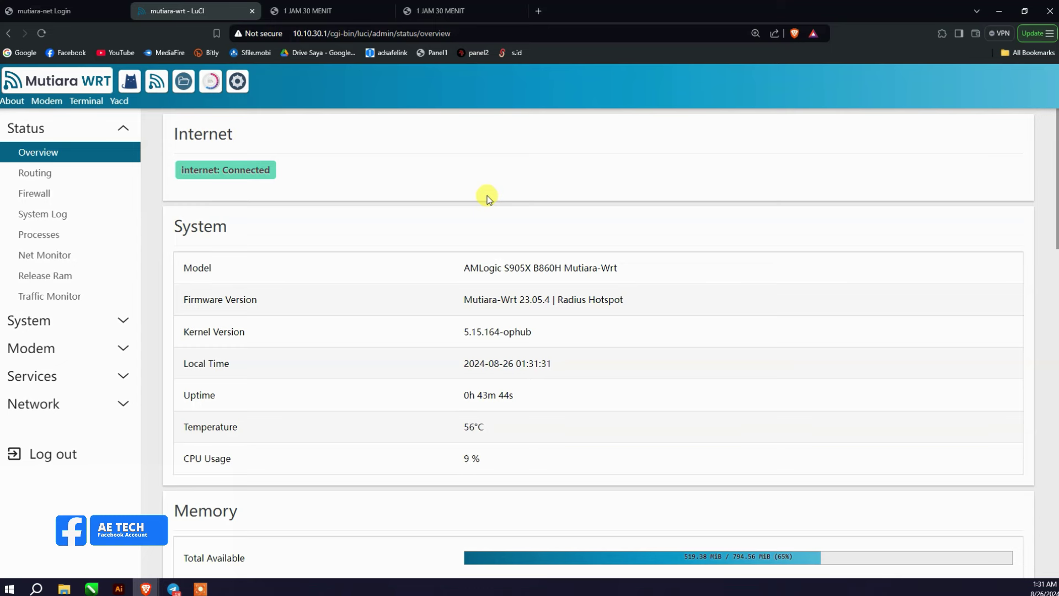